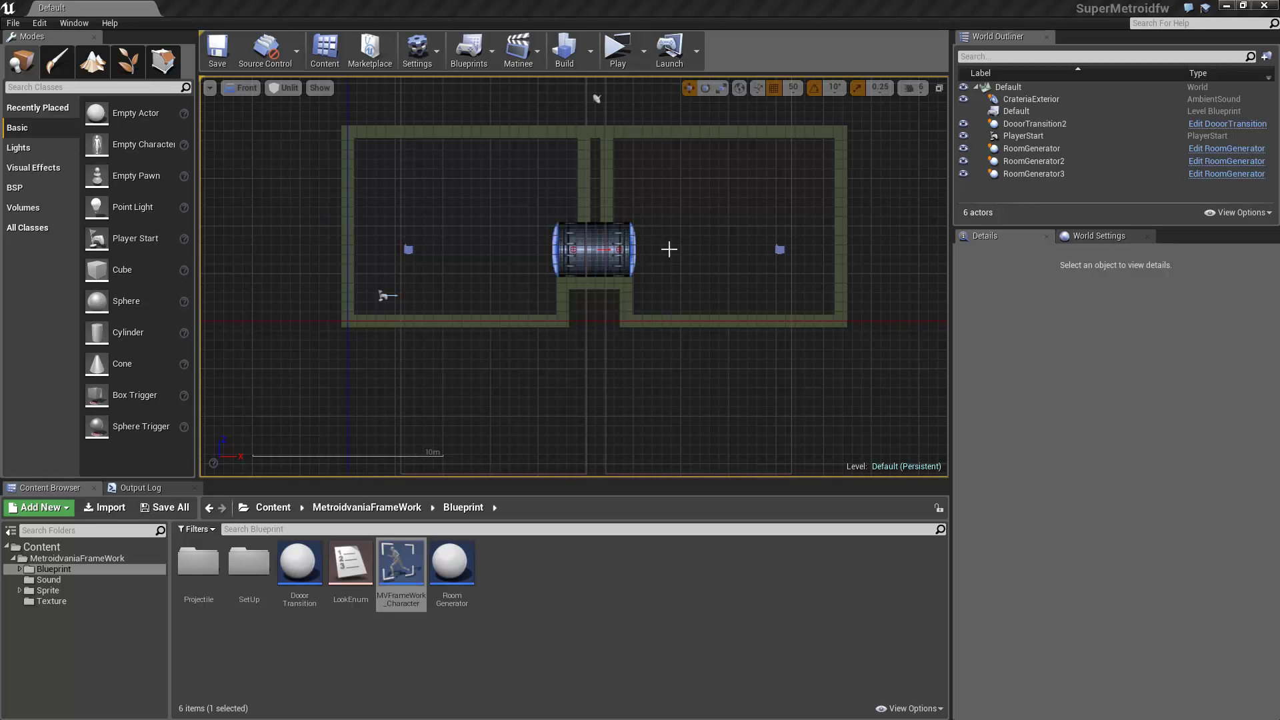
- Launch the standalone game preview and test the character's turns and jump near the first room's outer wall
click(615, 53)
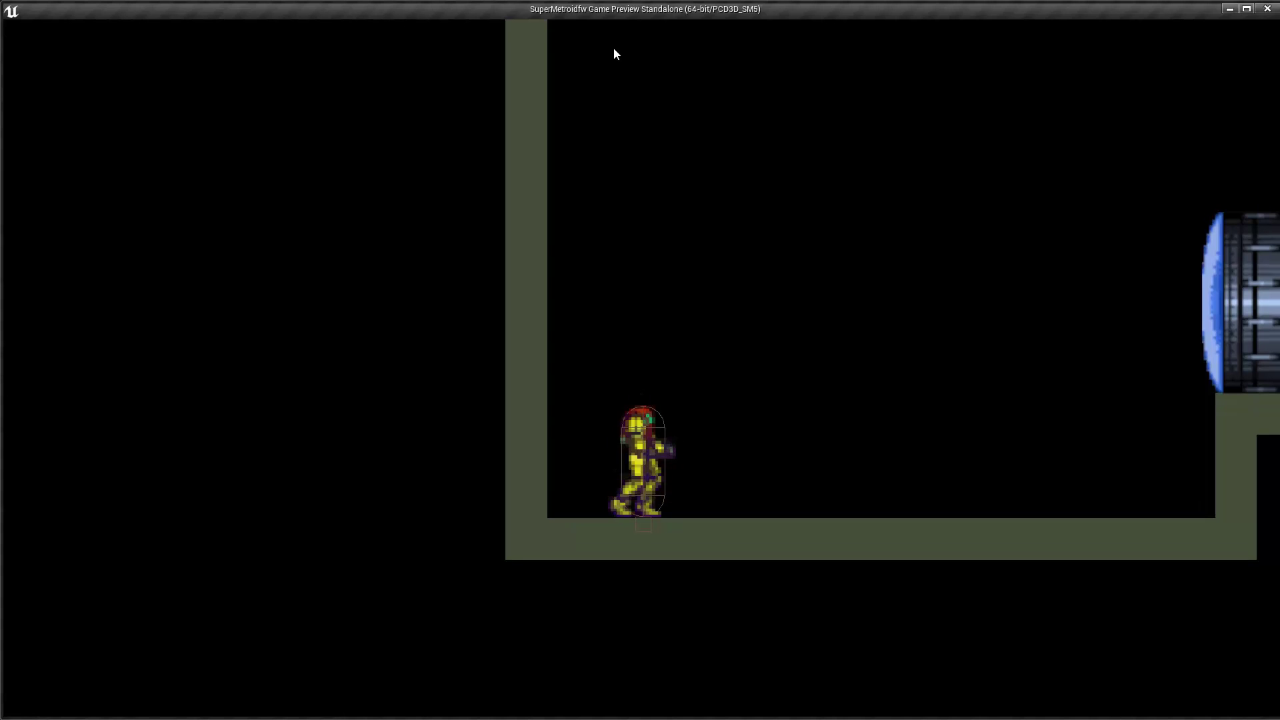
key(Right)
key(Left)
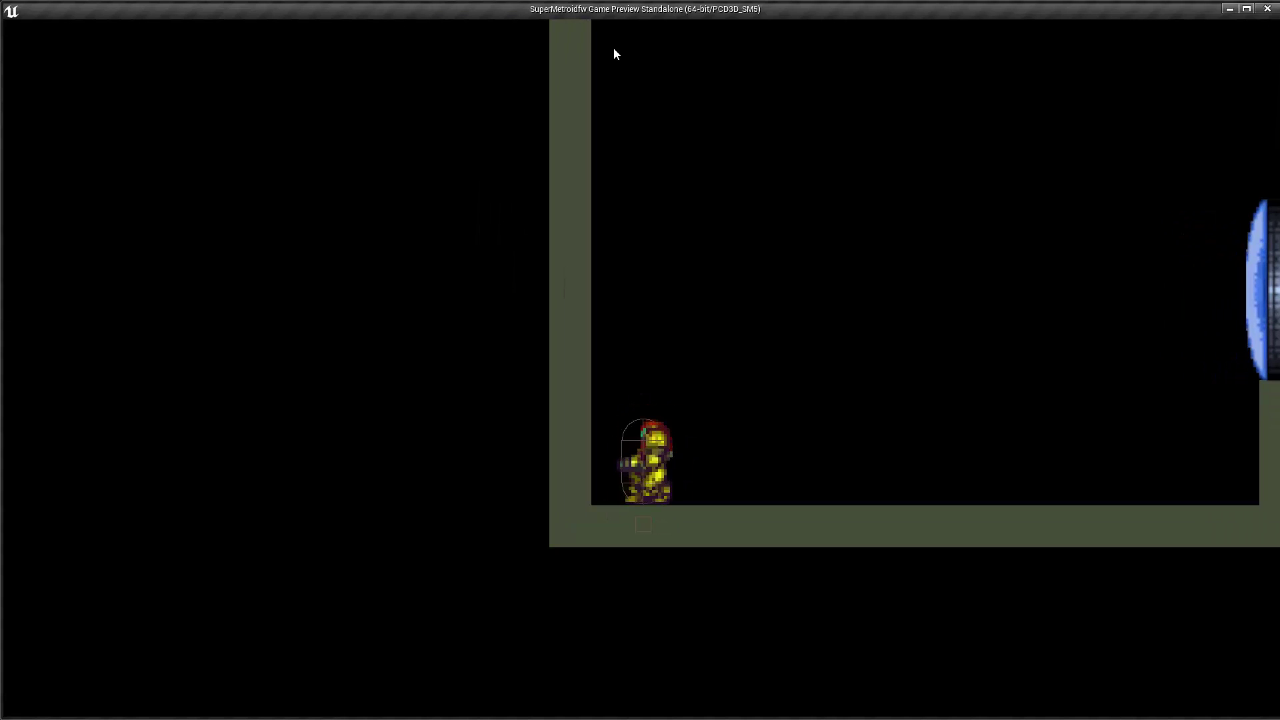
key(space)
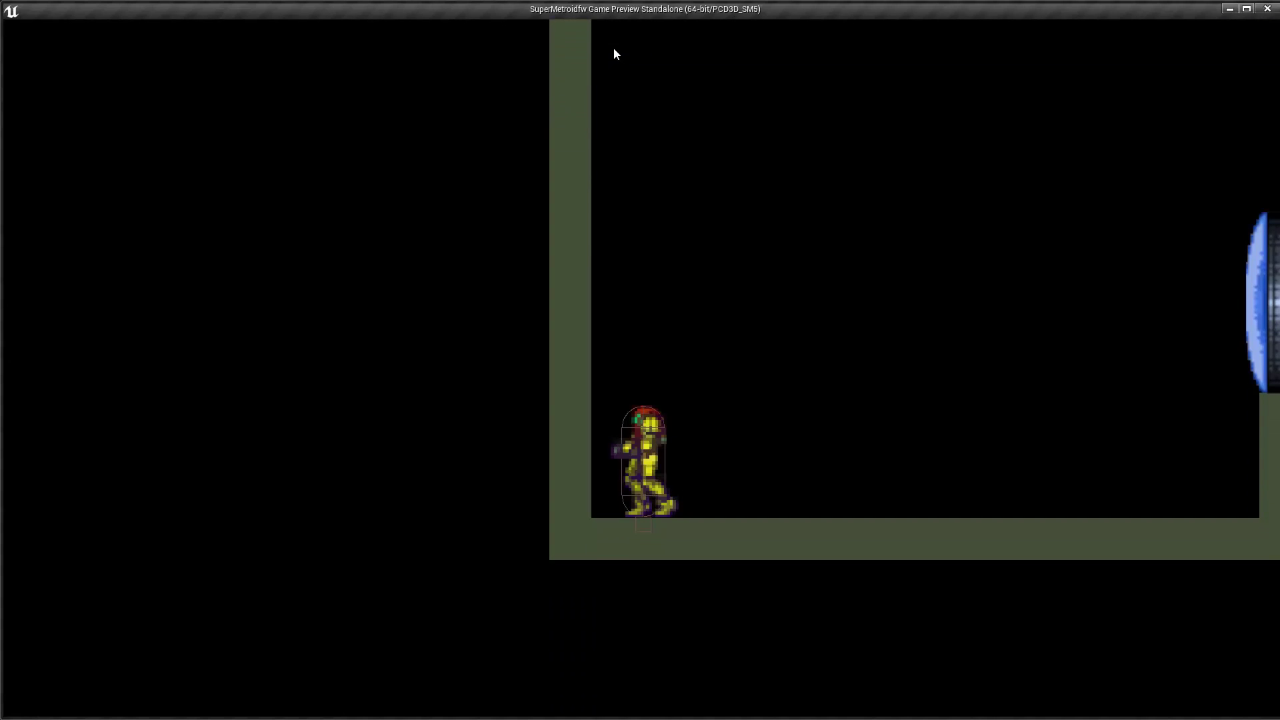
- Test running and jumping by landing the character on top of the door tube and returning to the floor
key(Right)
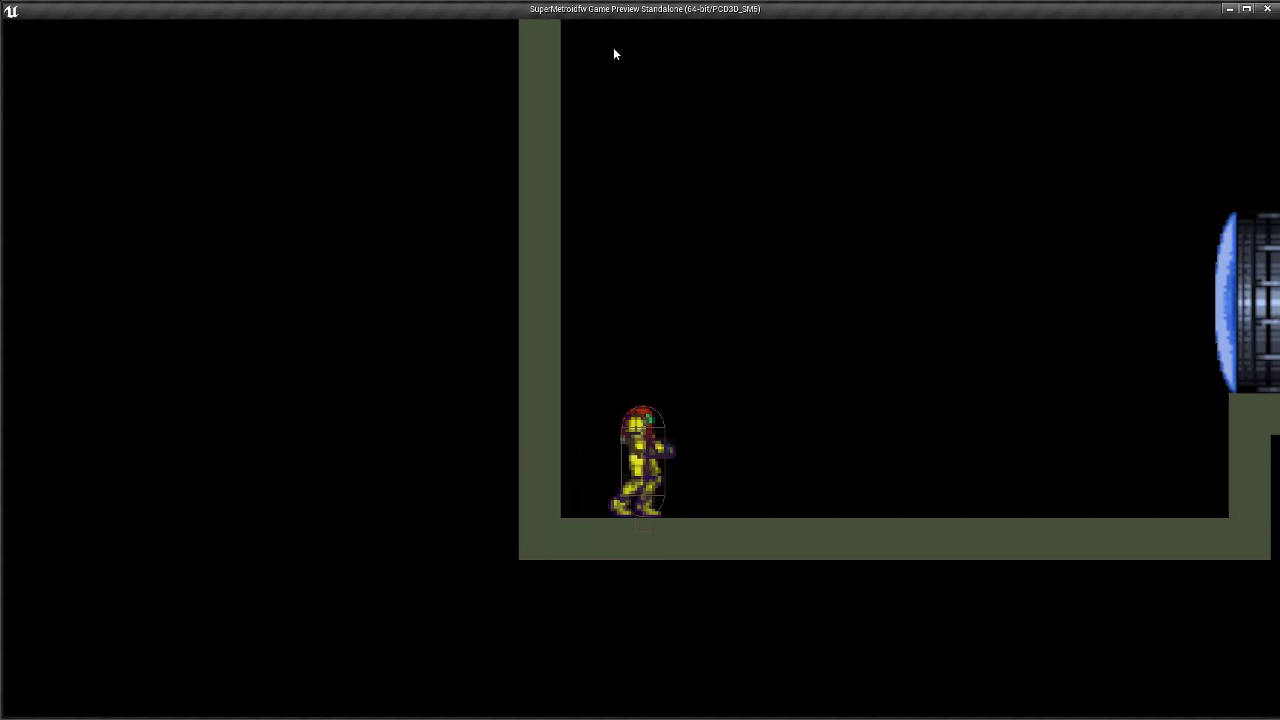
key(Right)
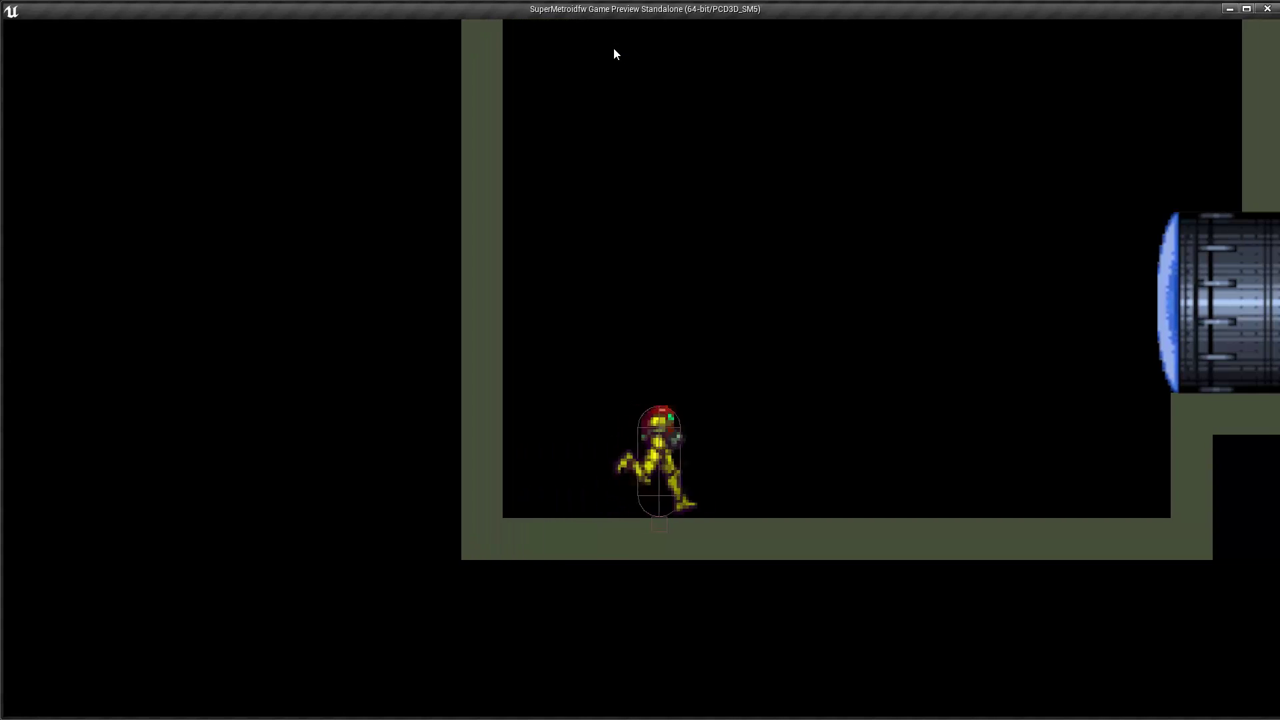
key(space)
key(Left)
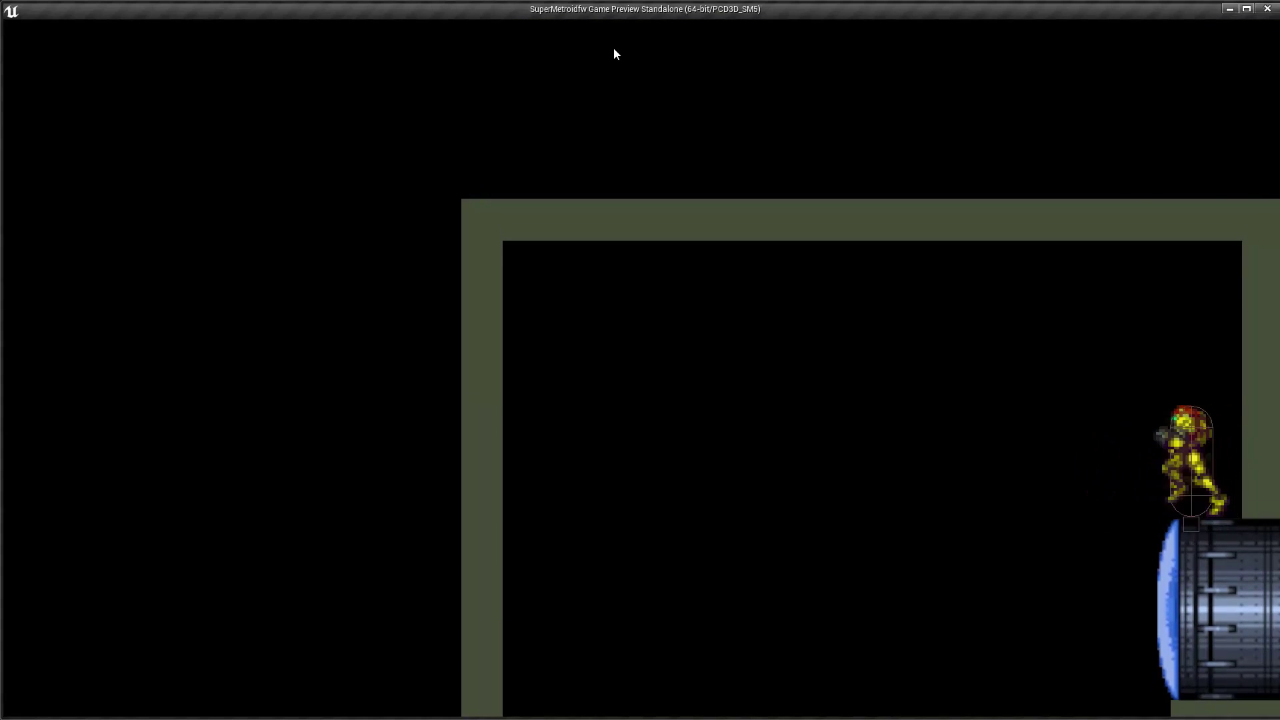
key(space)
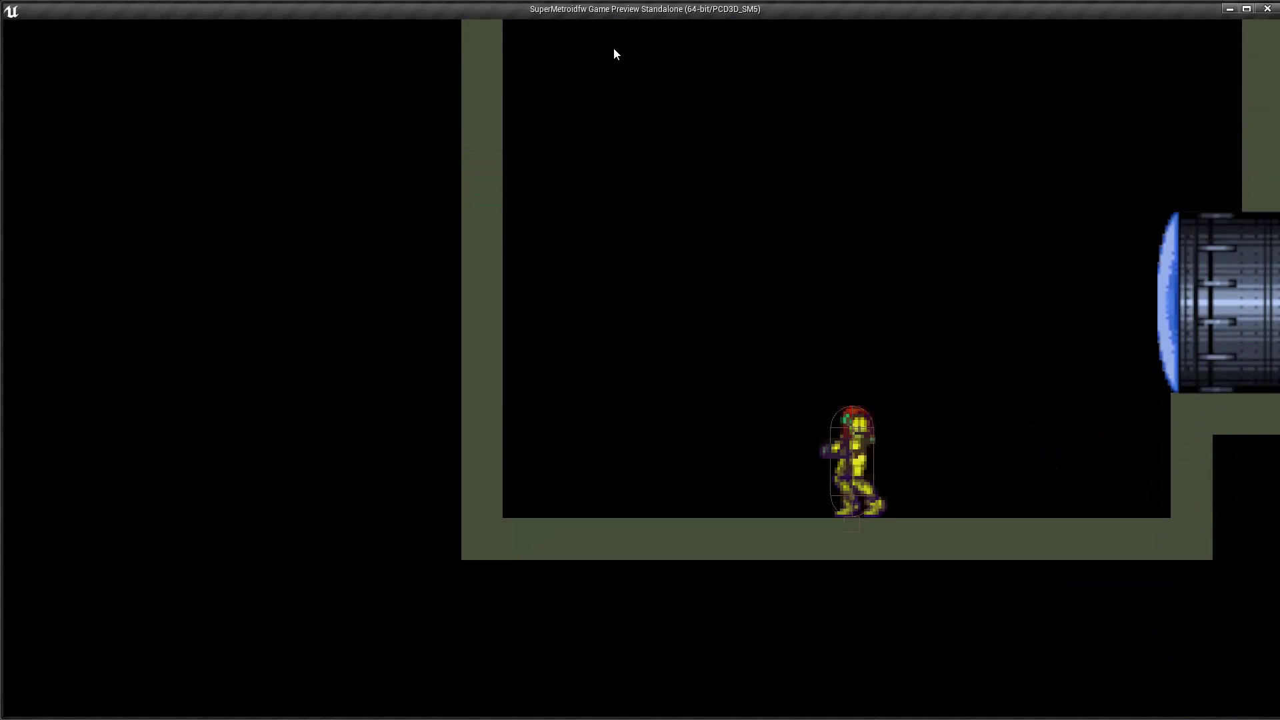
key(Left)
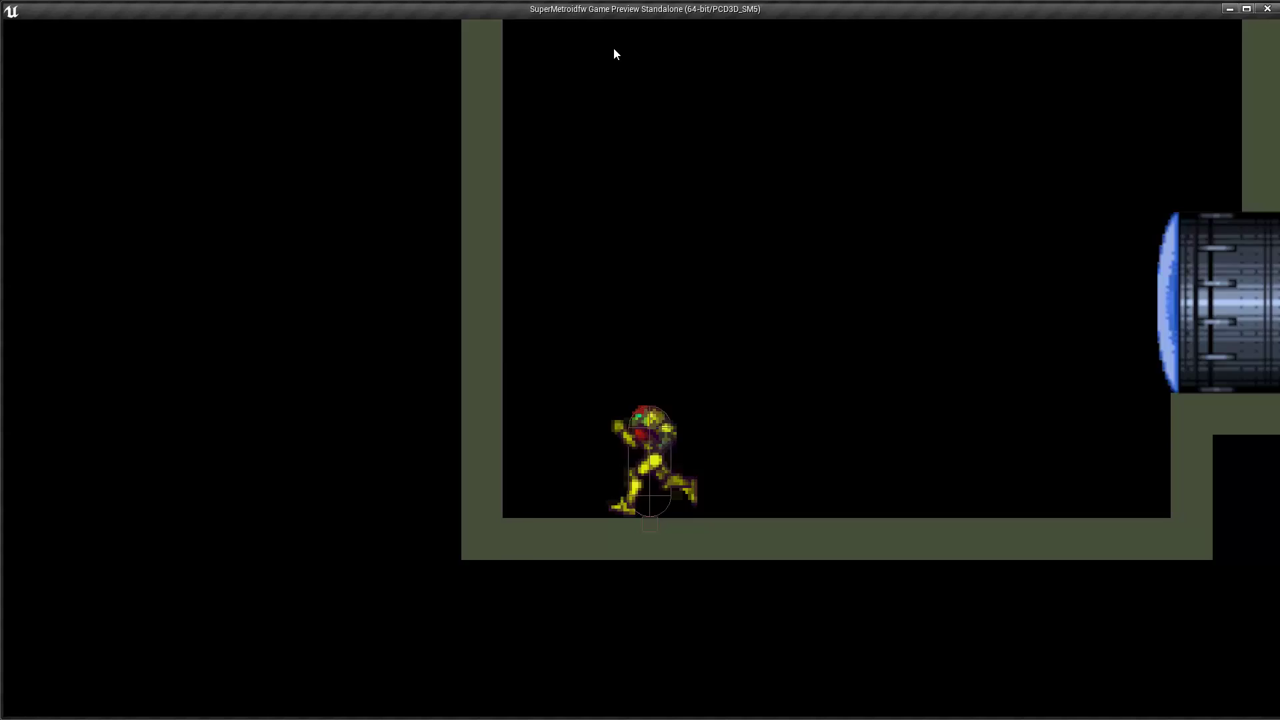
- Run the character back and forth beside the first room's outer wall to test direction changes
key(Right)
key(Left)
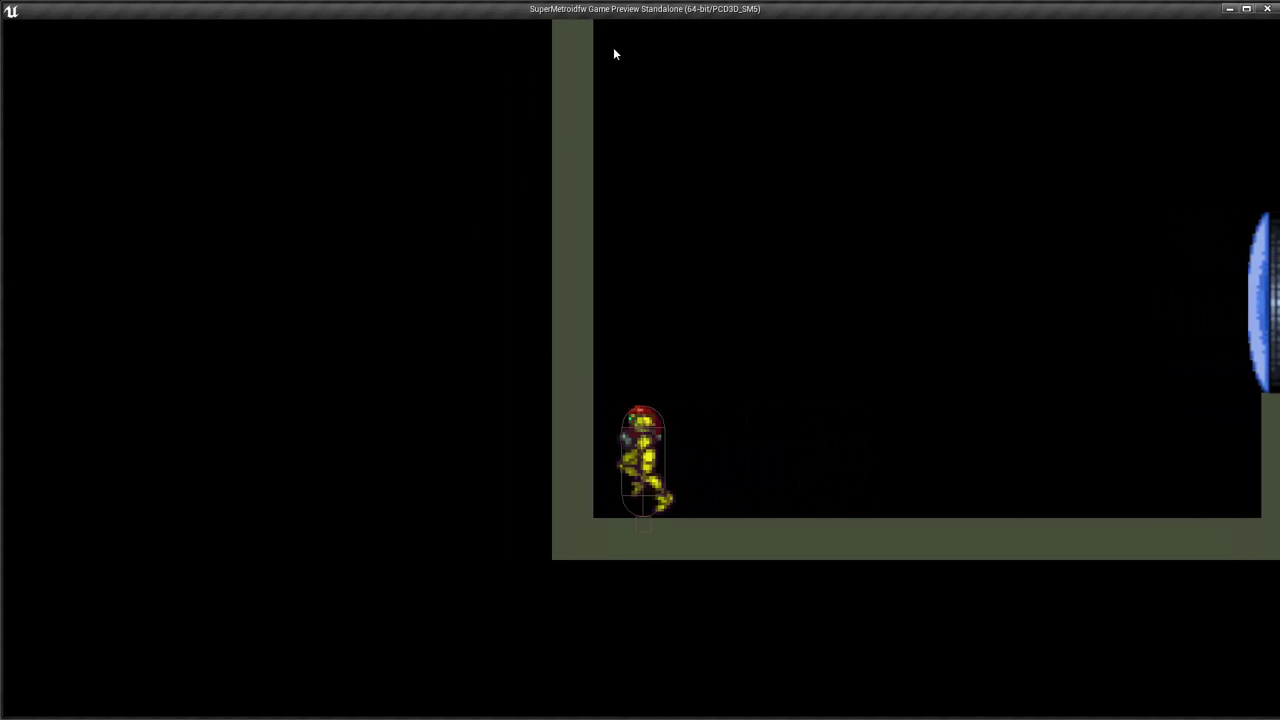
key(Right)
key(Left)
key(Left)
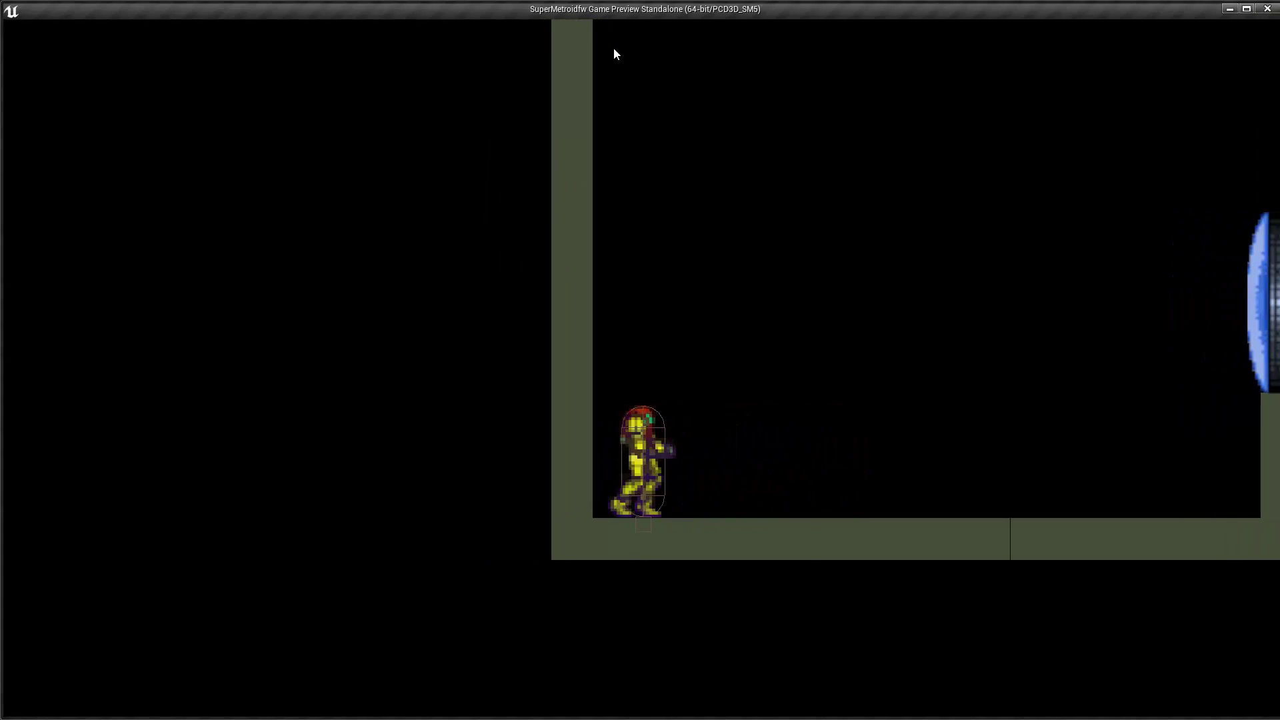
key(Right)
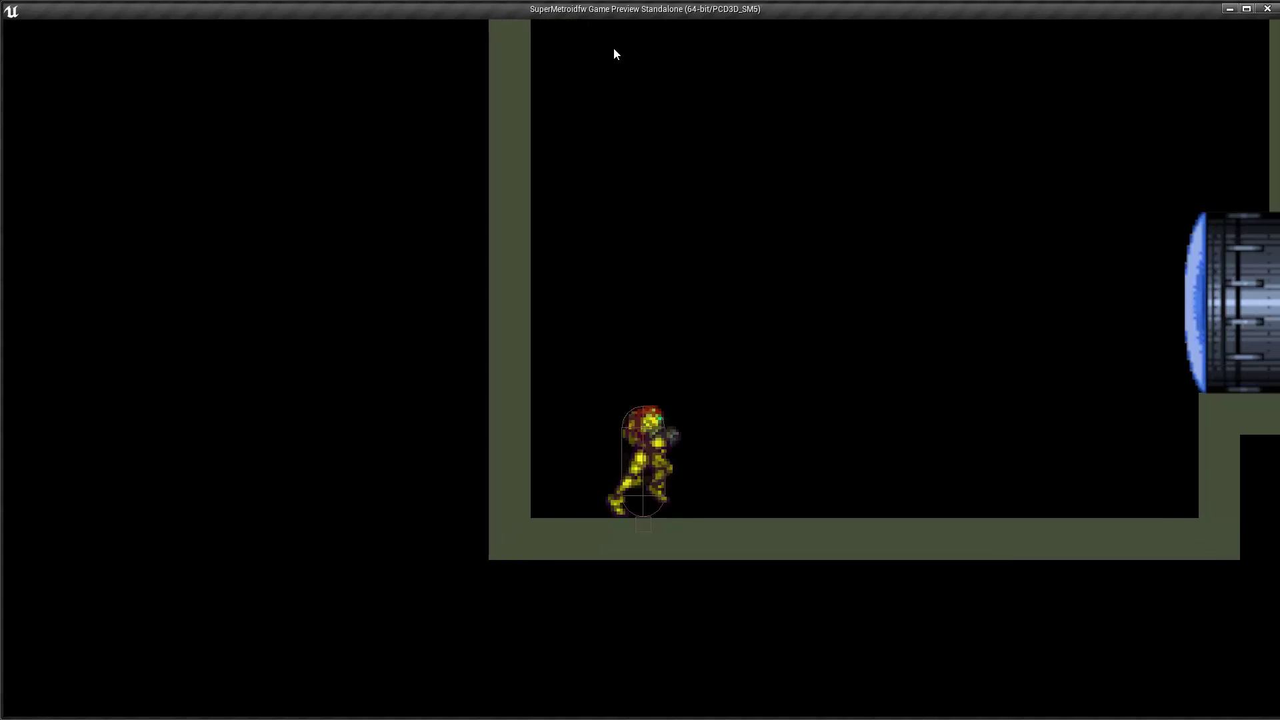
key(Left)
key(Right)
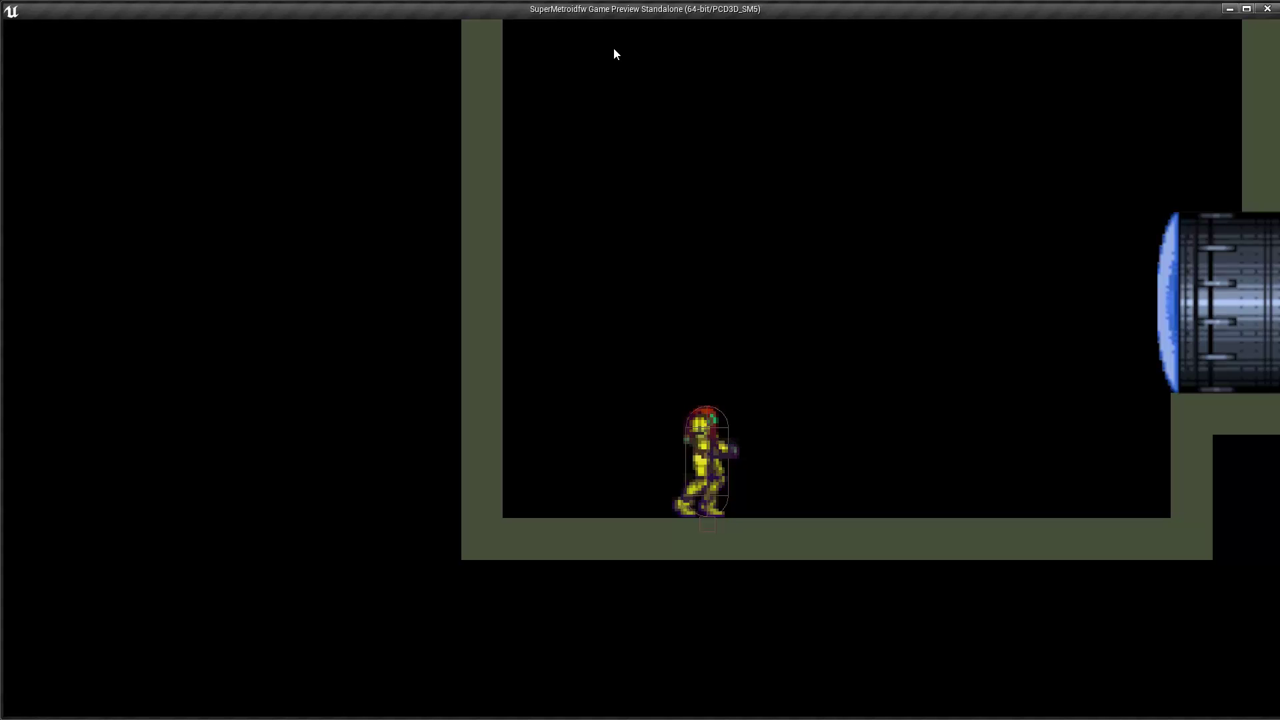
- Flip the character's facing repeatedly on the first room's floor to check the standing turn, and test a jump
key(Left)
key(Right)
key(Left)
key(Right)
key(Left)
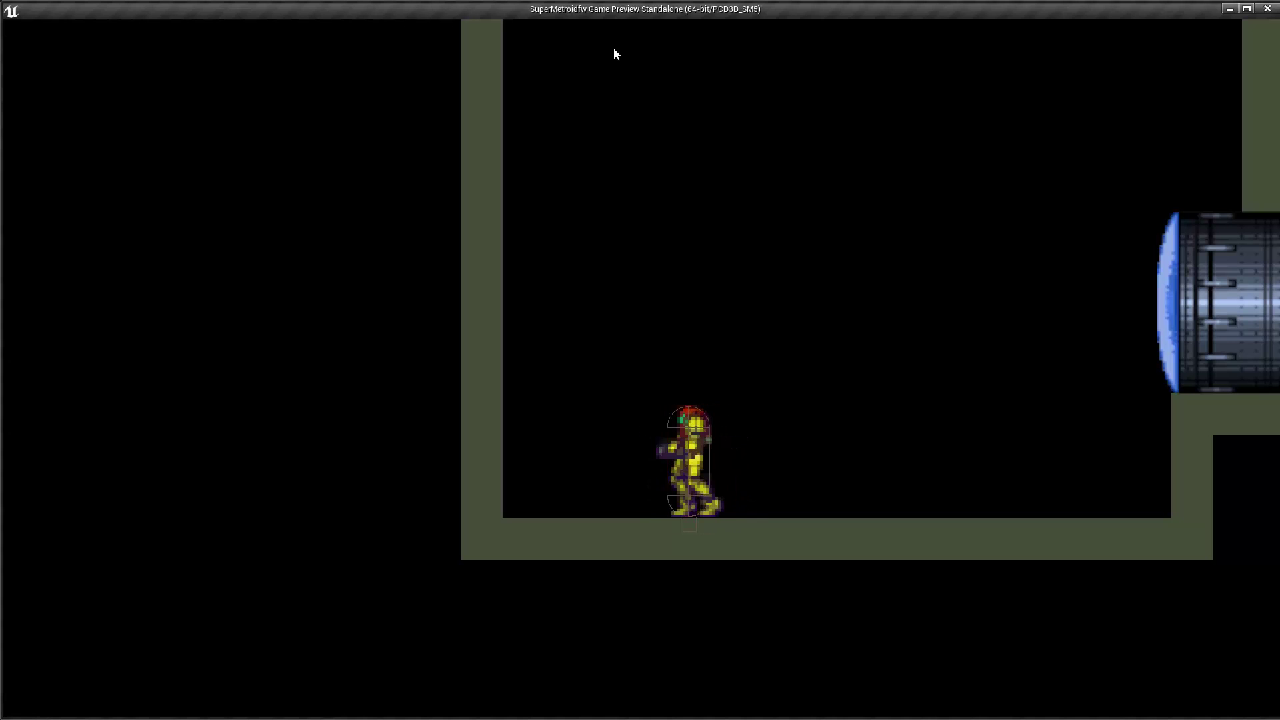
key(Right)
key(space)
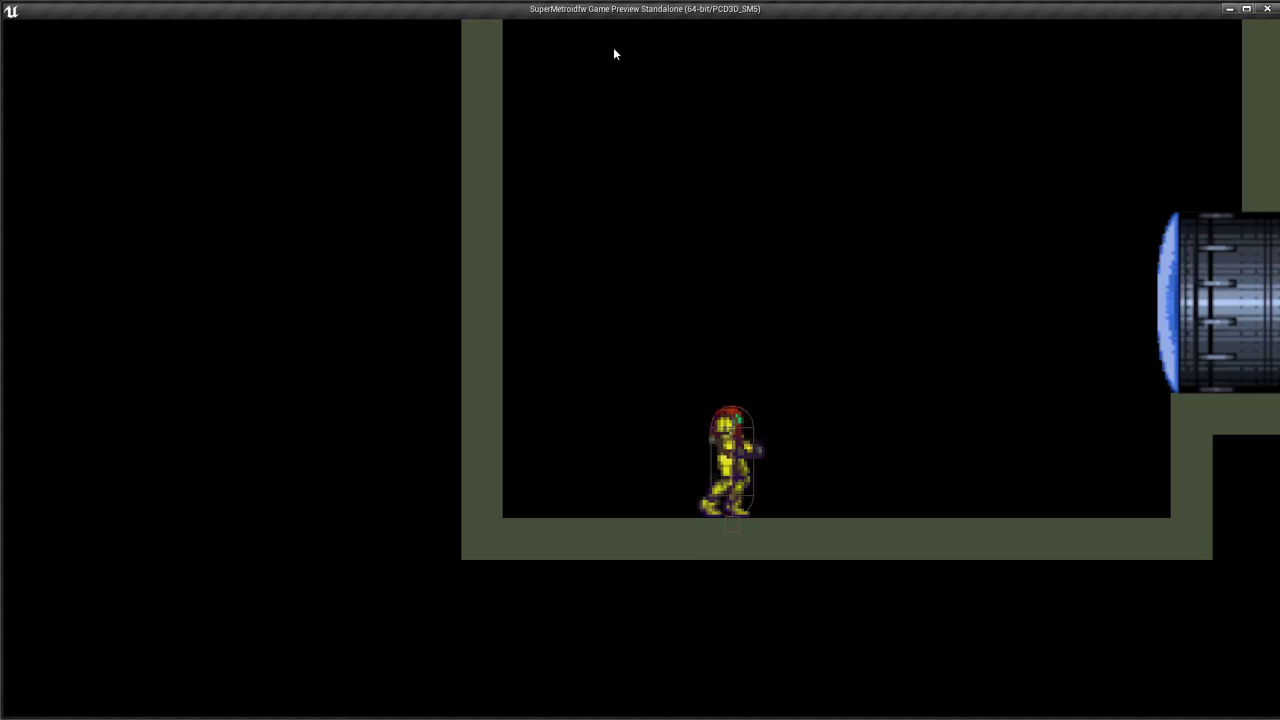
- Run the character across the first room's floor and reverse direction mid-run to check the running animation
key(Left)
key(Right)
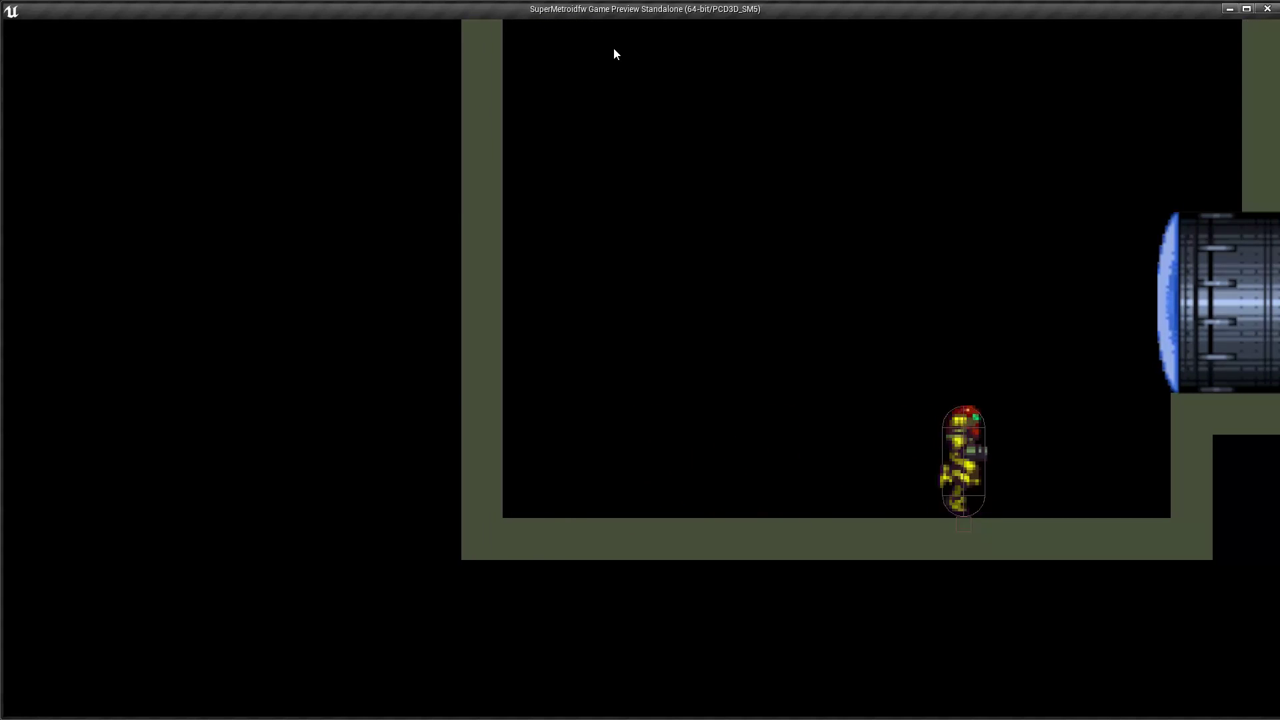
key(Left)
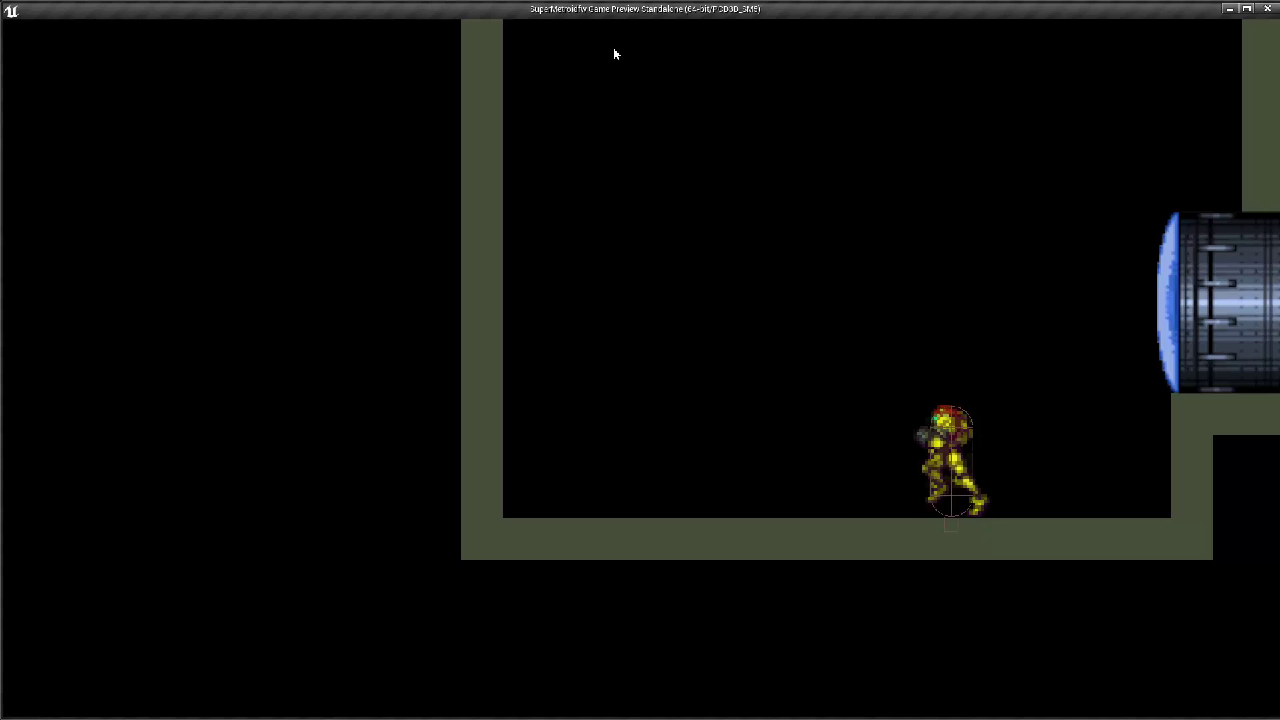
key(Right)
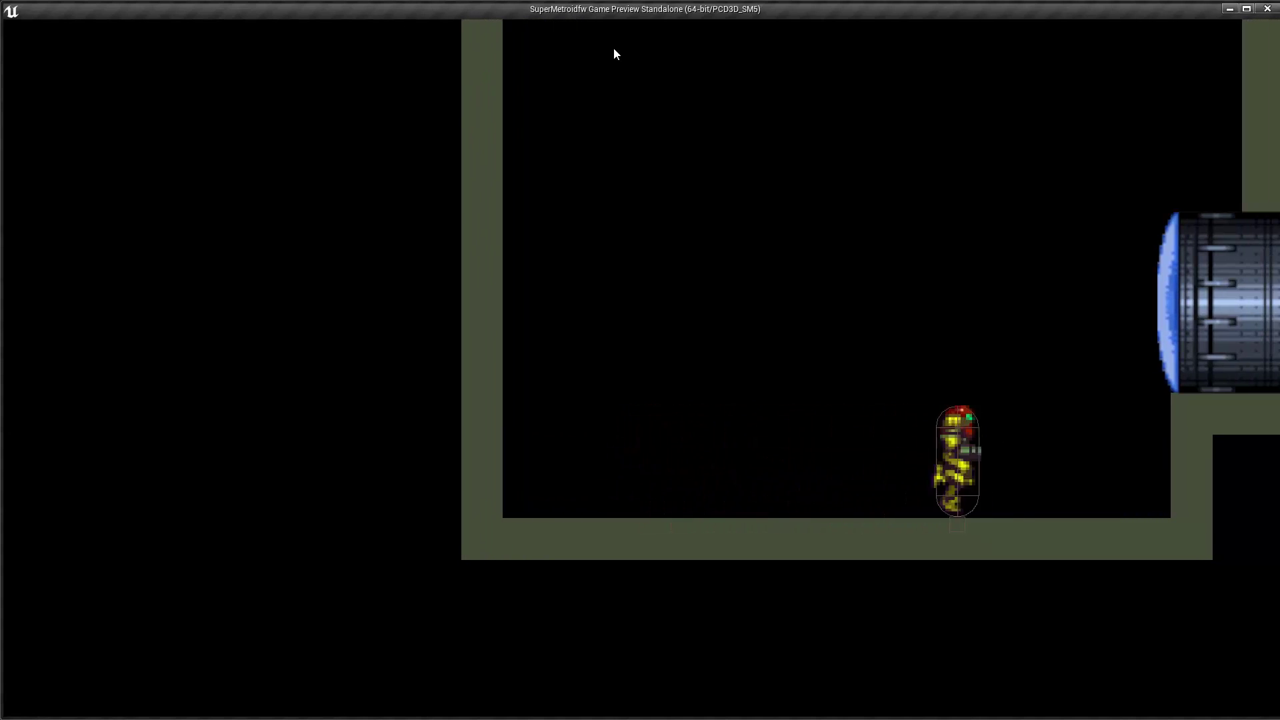
key(Left)
key(Right)
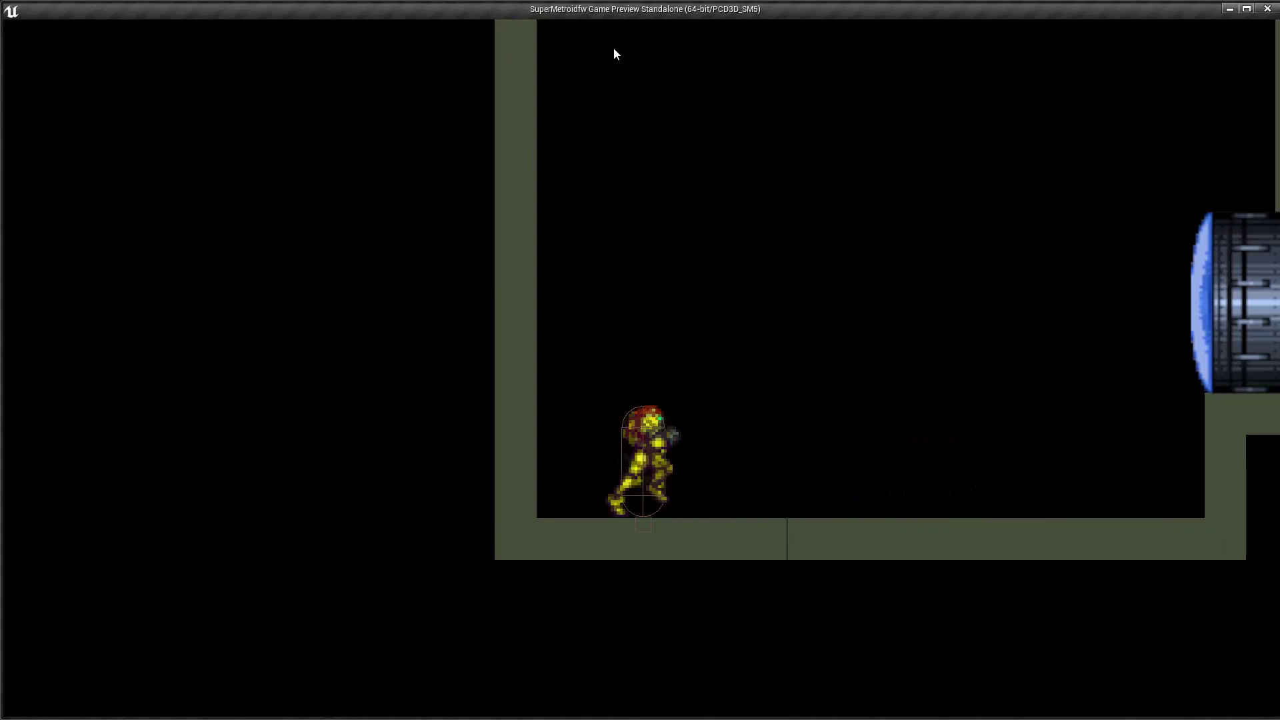
- Test spin jumps beside the door tube, changing the character's direction in mid-air
key(space)
key(Left)
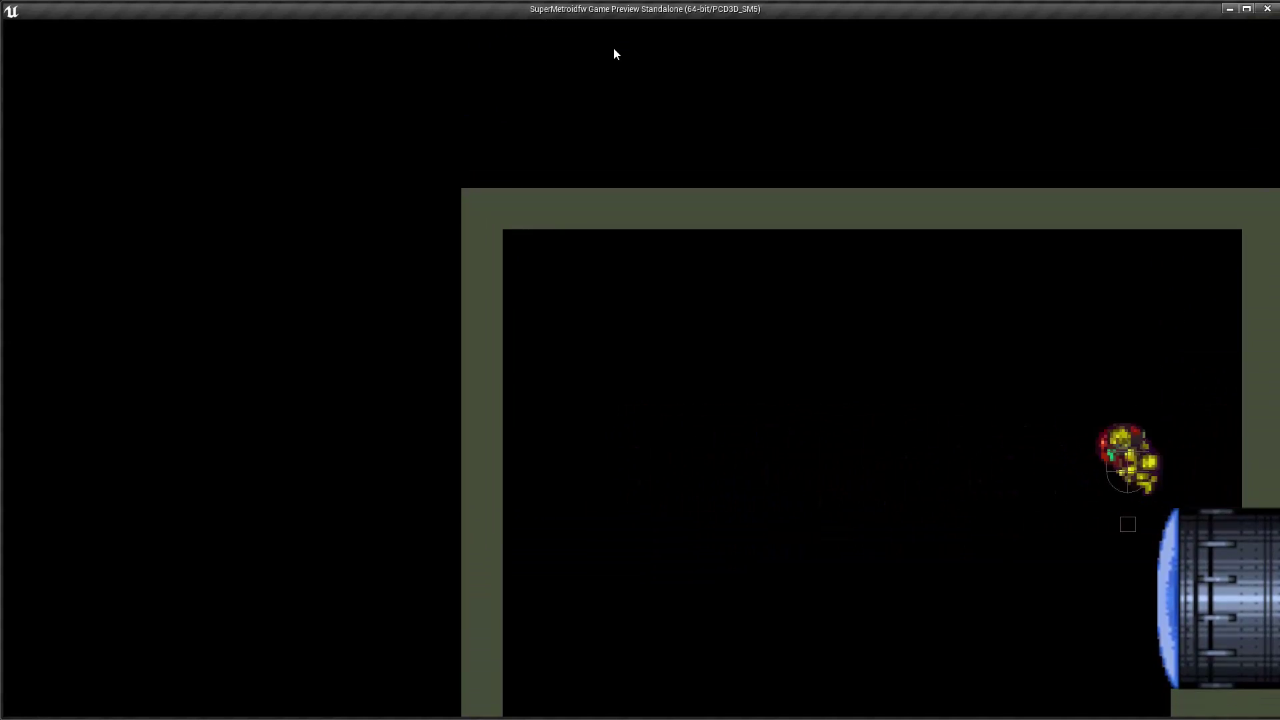
key(Right)
key(space)
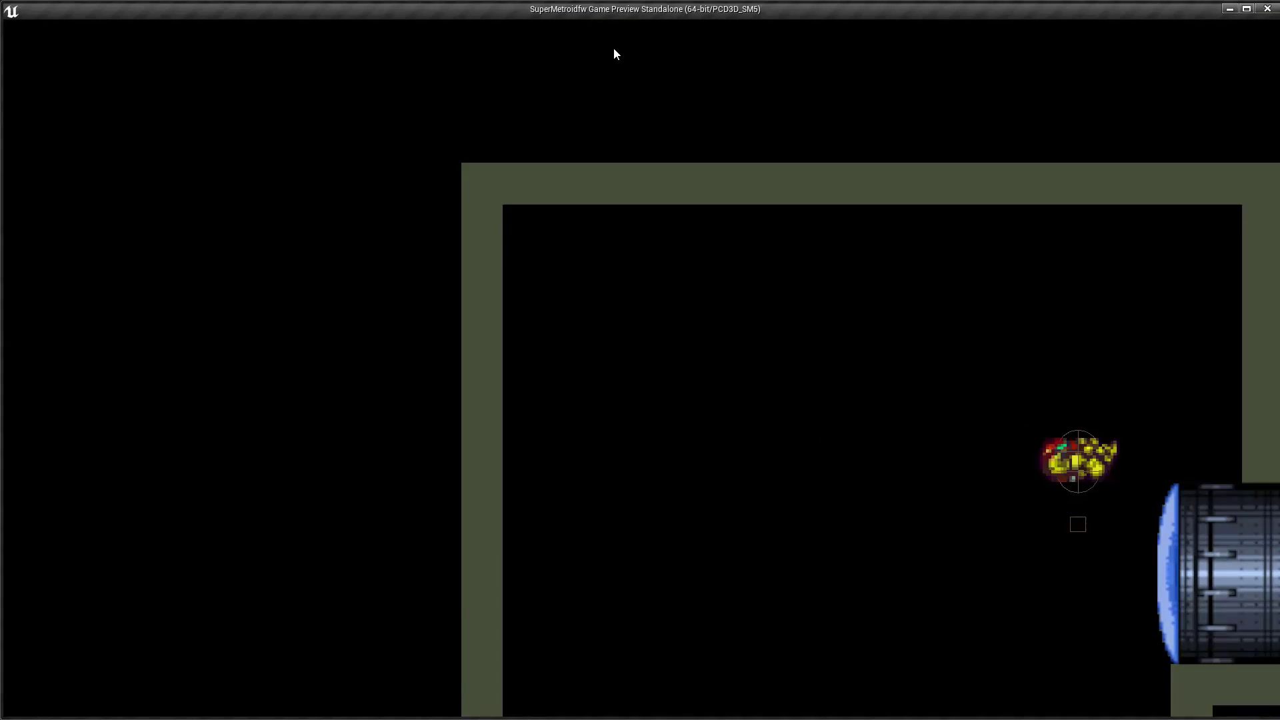
key(Left)
key(space)
key(Left)
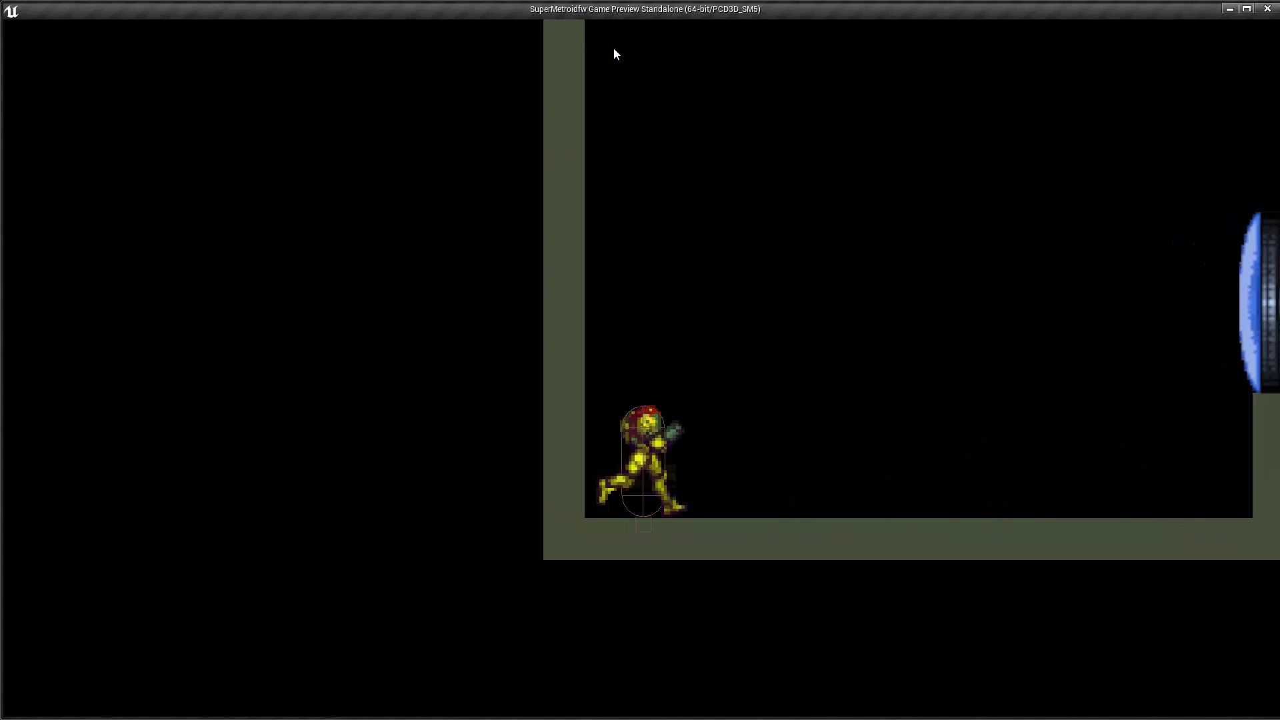
- Run the character to the ledge below the door and test a high spin jump with mid-air reversals
key(Right)
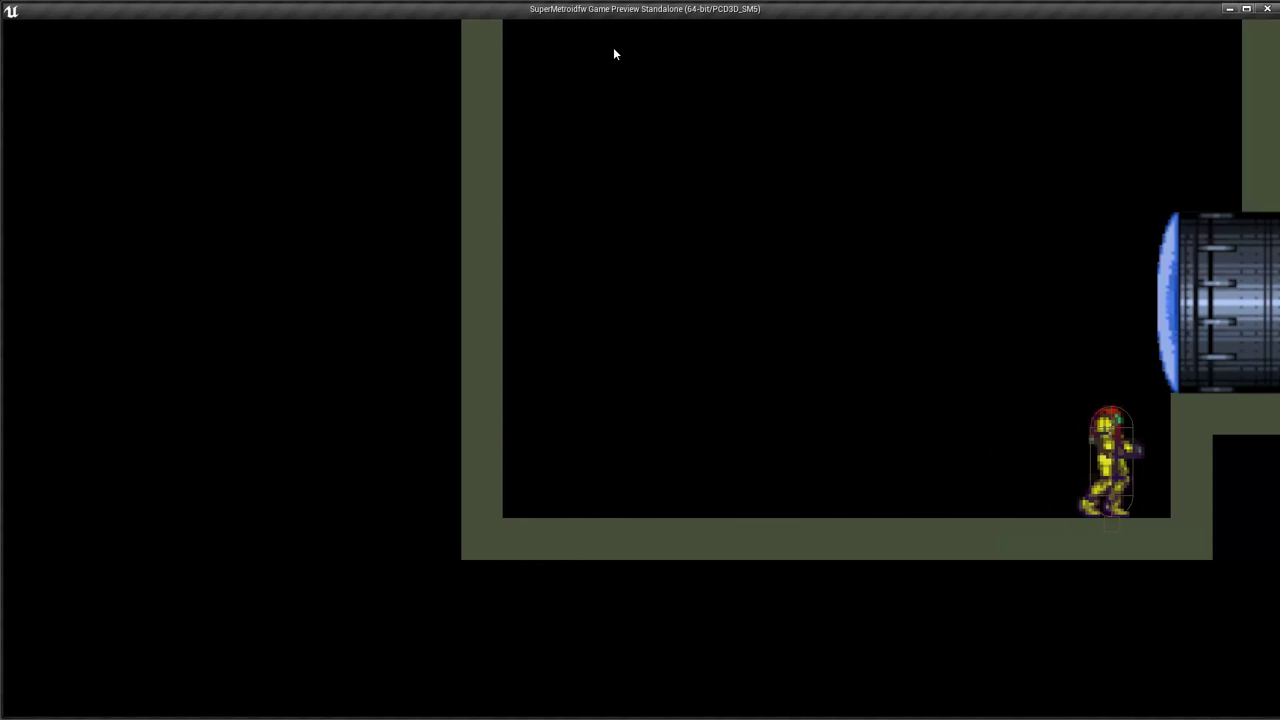
key(space)
key(space)
key(Left)
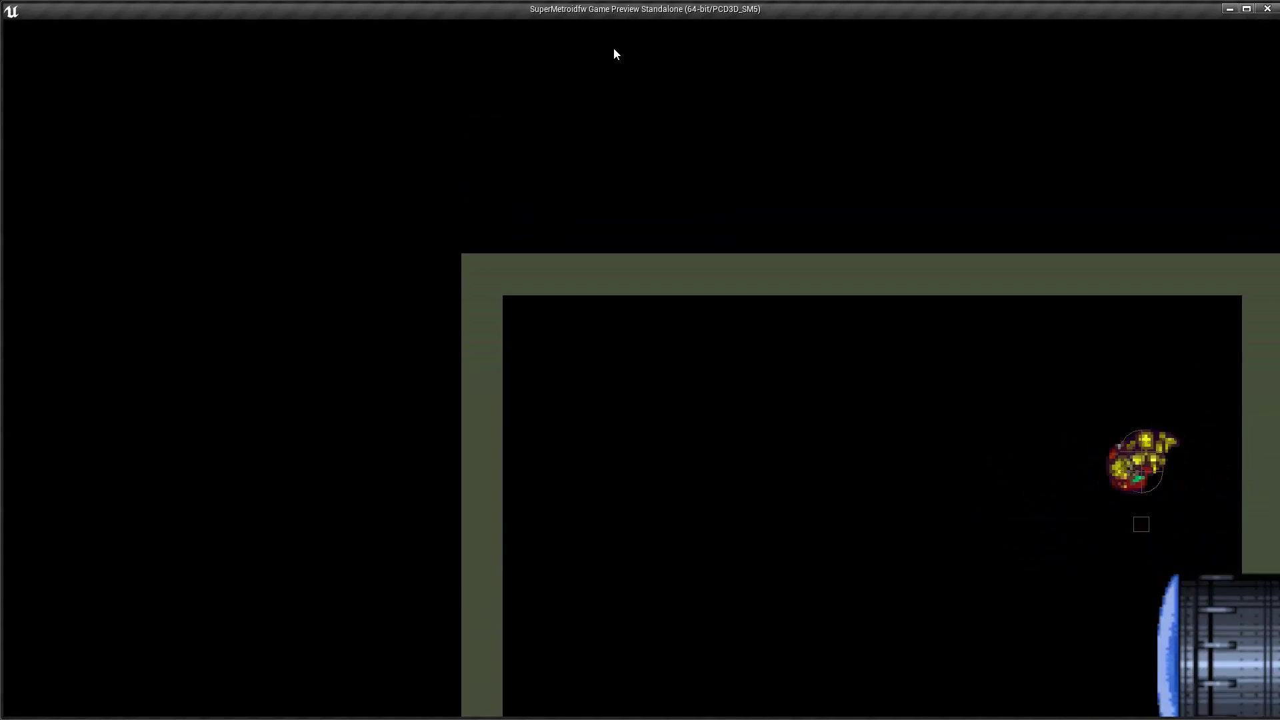
key(Right)
key(Left)
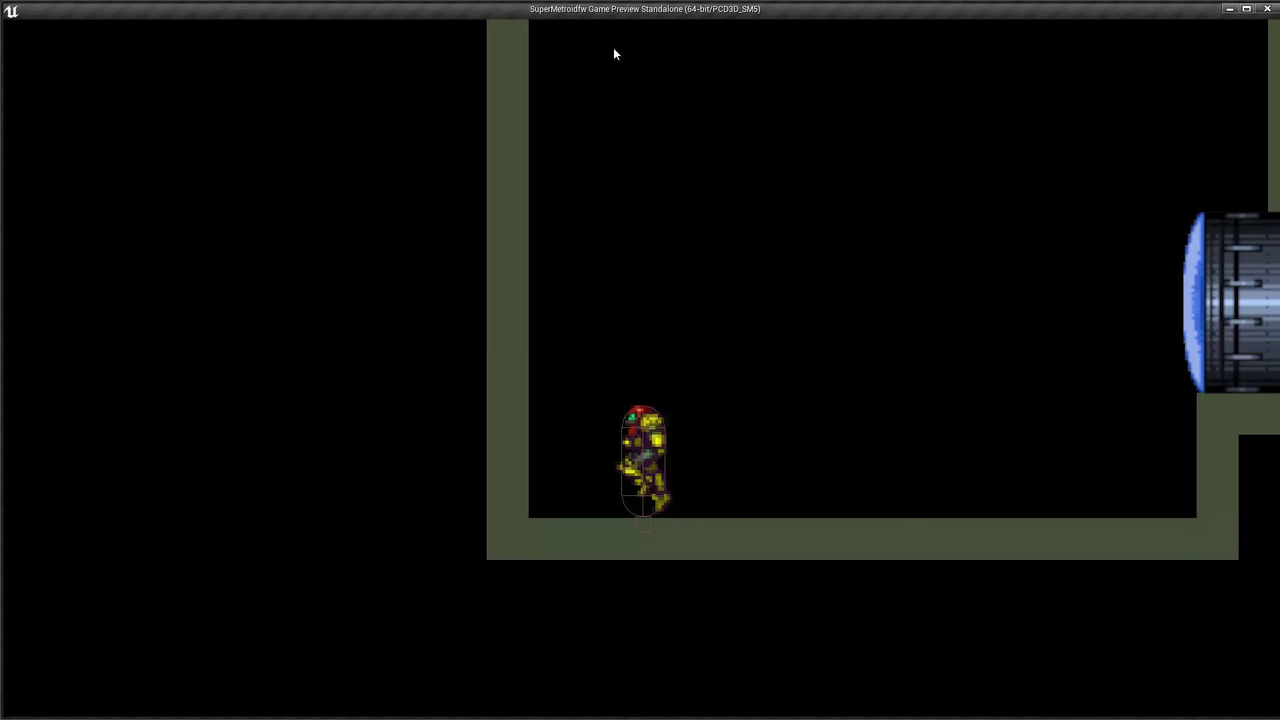
- Test aiming diagonally upward while running back and forth across the first room
key(Right)
key(Left)
key(Right)
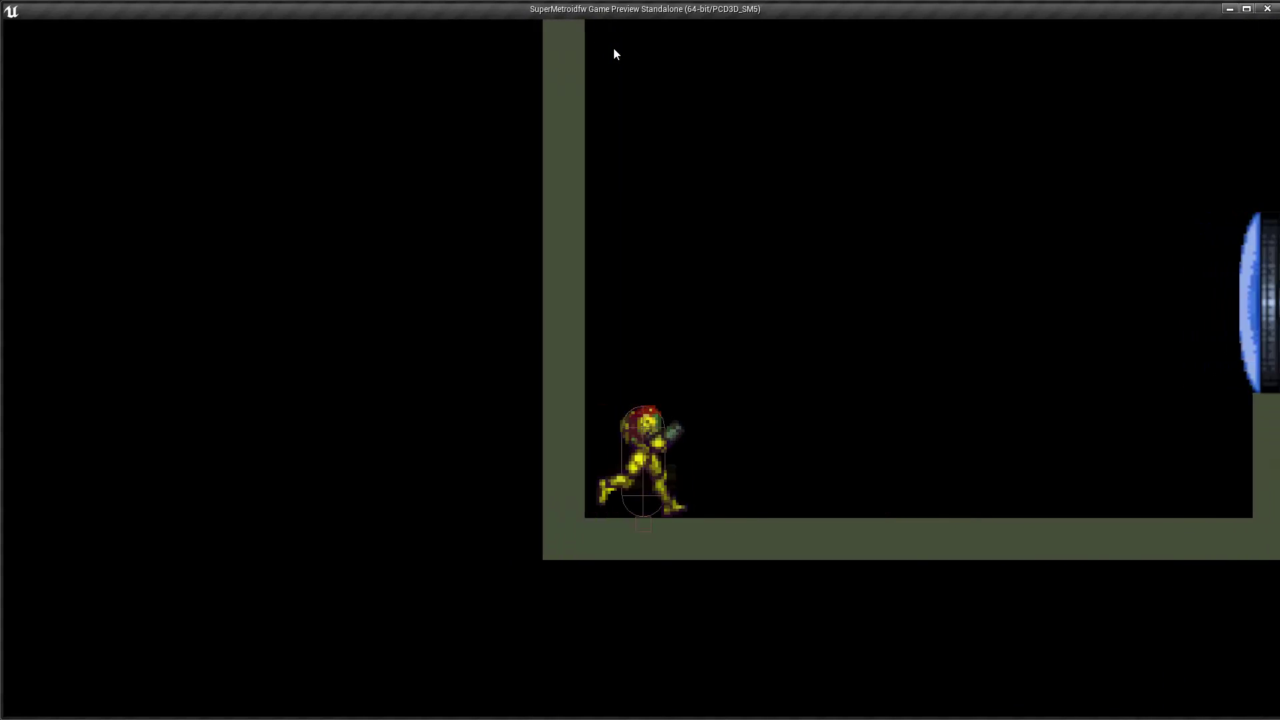
key(Right)
key(Left)
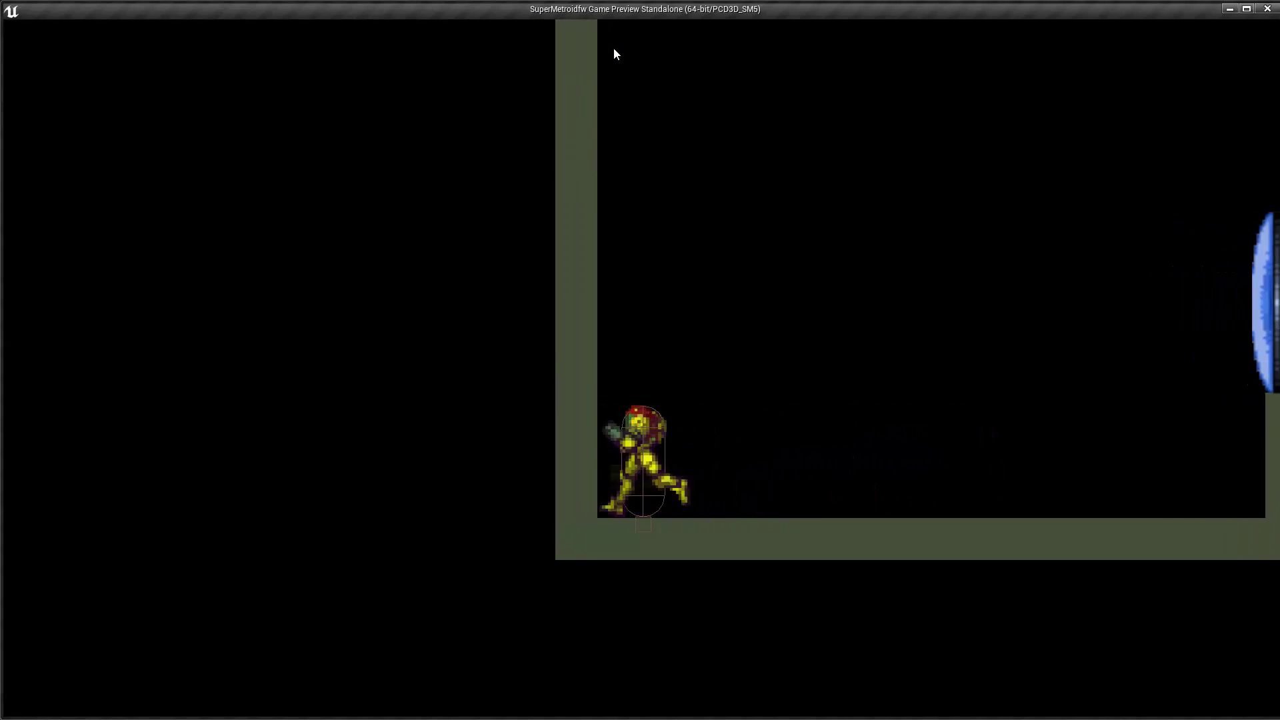
key(Right)
key(Left)
key(Right)
- Test the room transition by spin-jumping through the blue door into the second room
key(space)
key(Right)
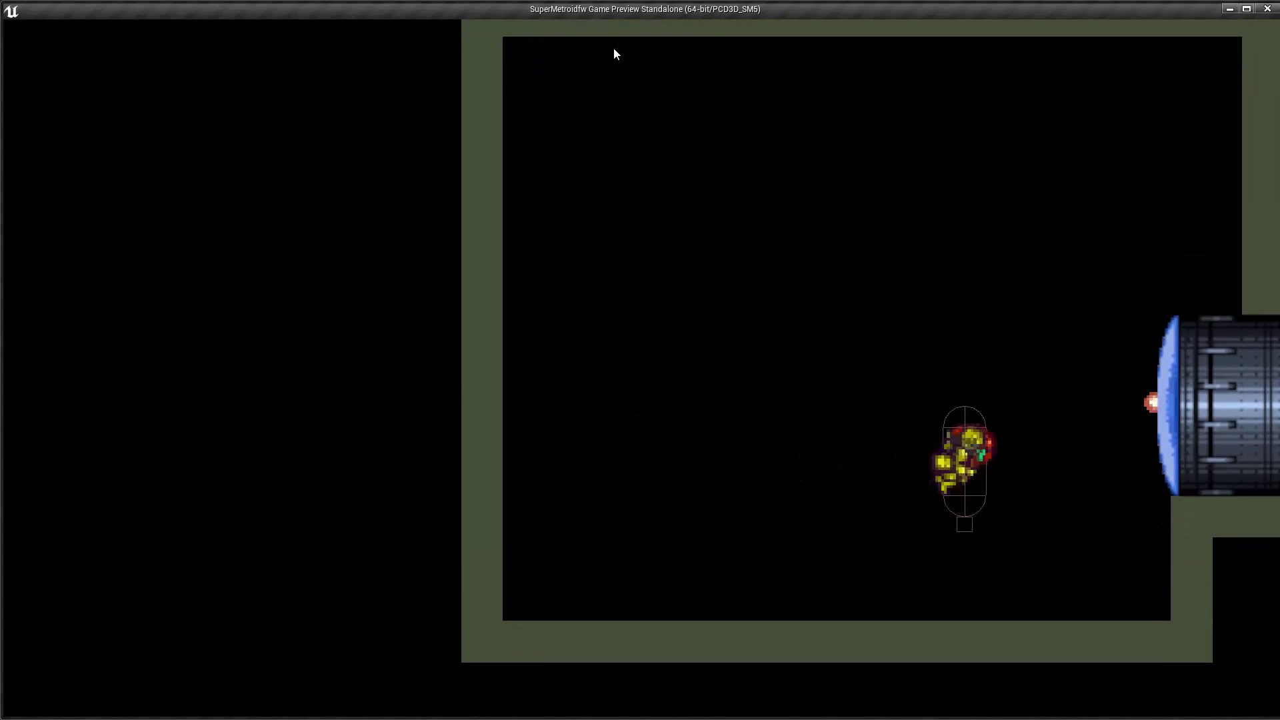
key(space)
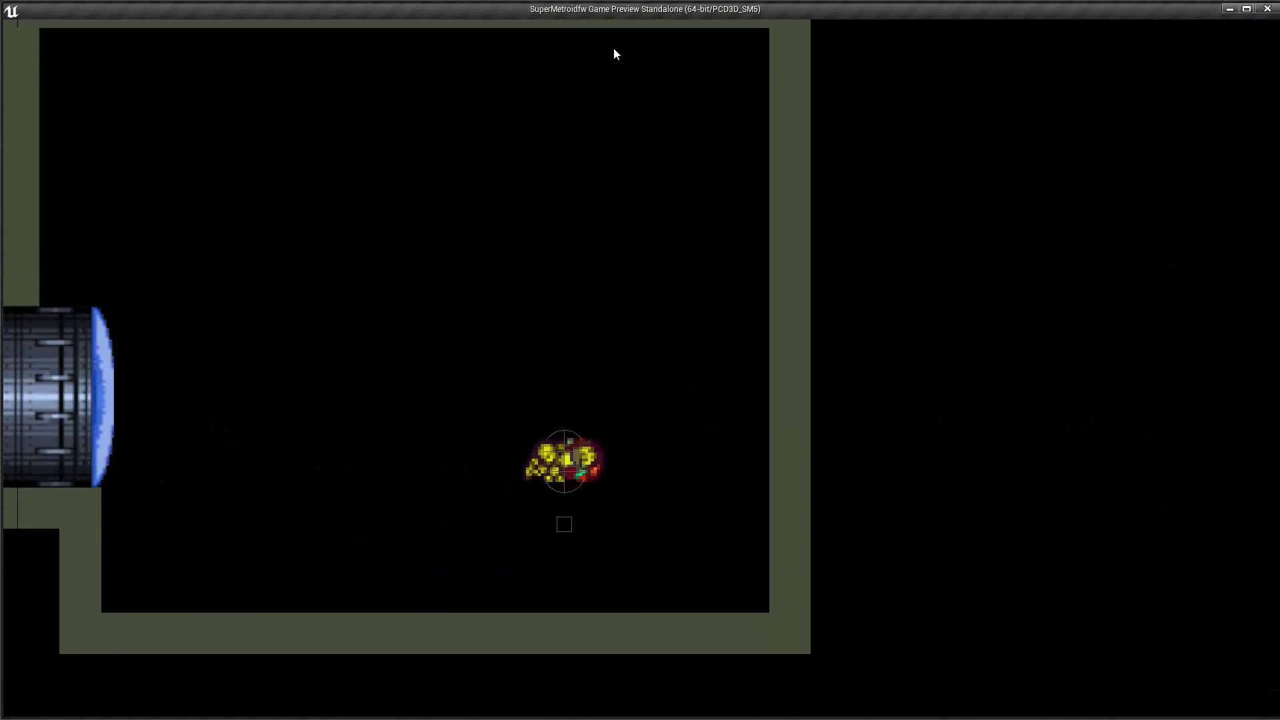
- Shoot open the second room's door and jump back through it into the first room
key(x)
key(Left)
key(space)
key(x)
key(Left)
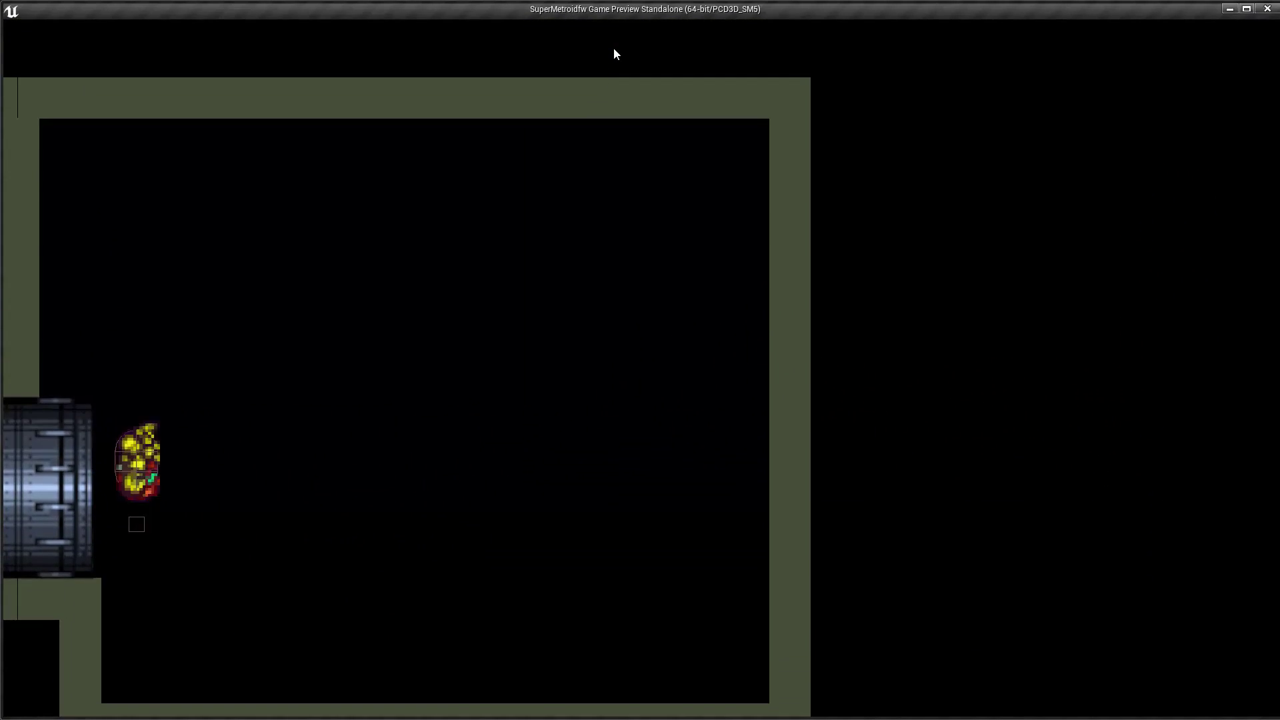
key(space)
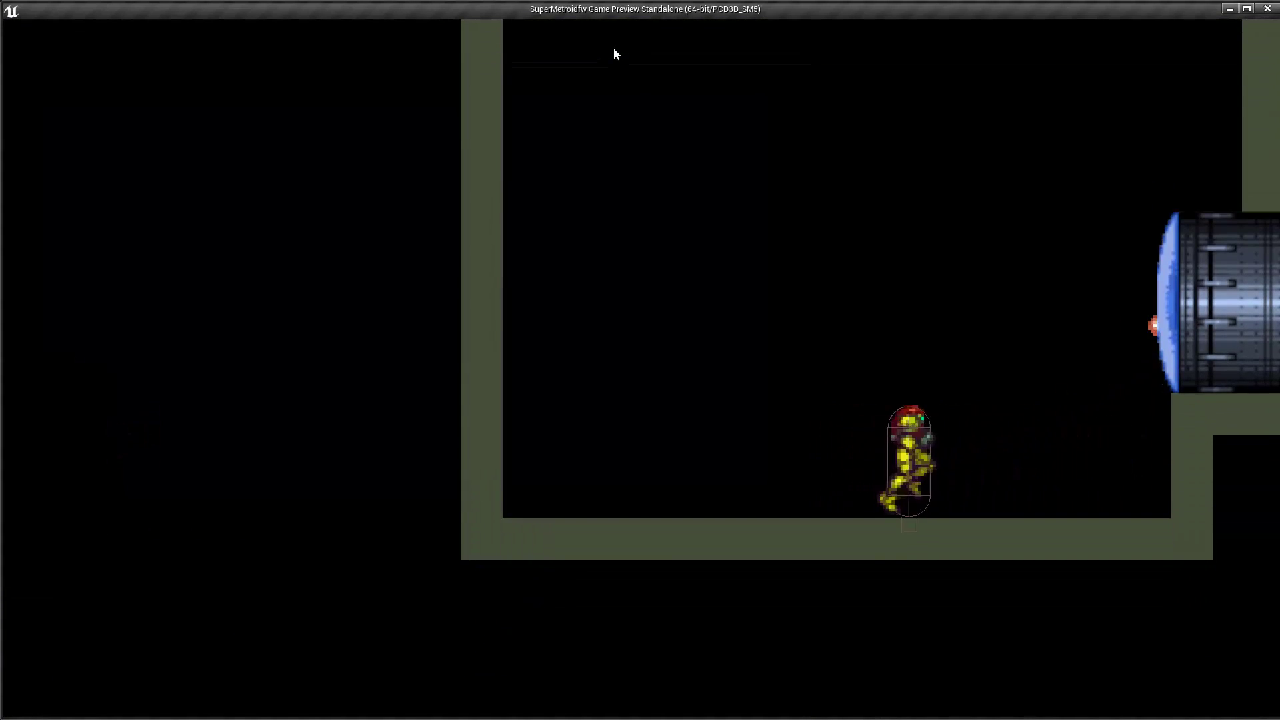
- Run and jump through the door from the first room into the second room again
key(Right)
key(space)
key(Right)
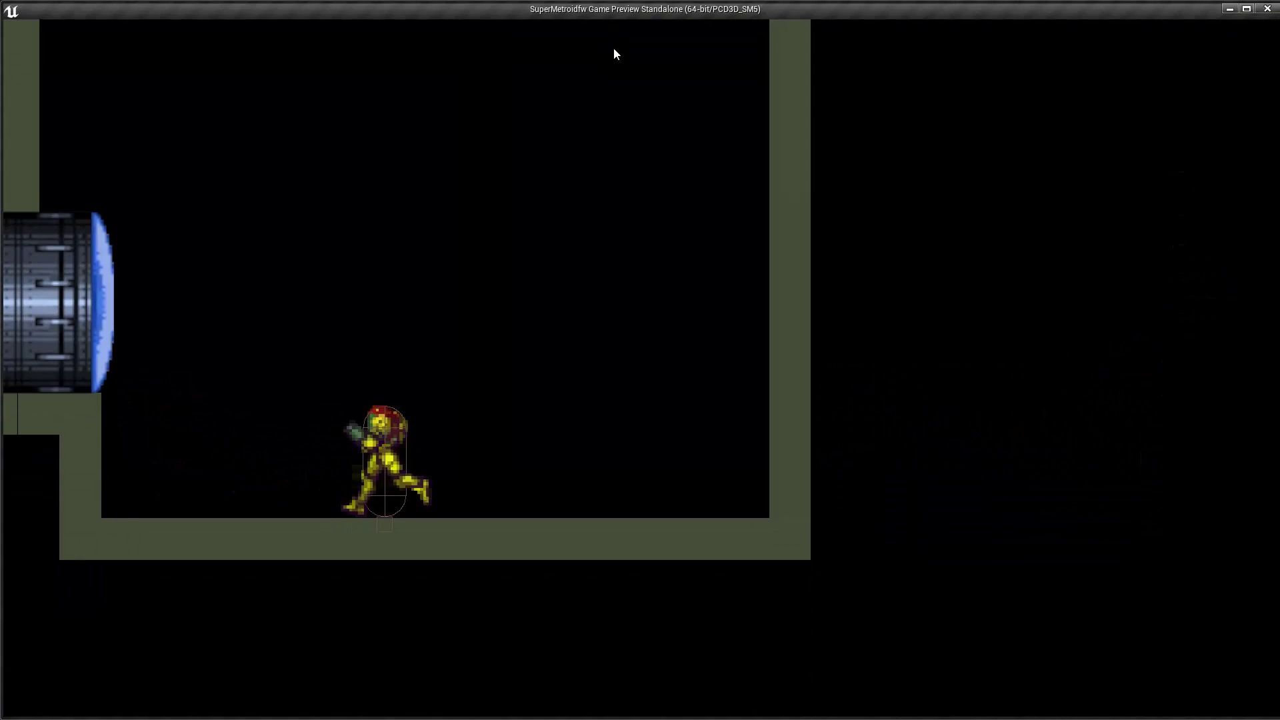
- Test jump shots at the second room's door until it opens, and cross back into the first room
key(Left)
key(x)
key(space)
key(x)
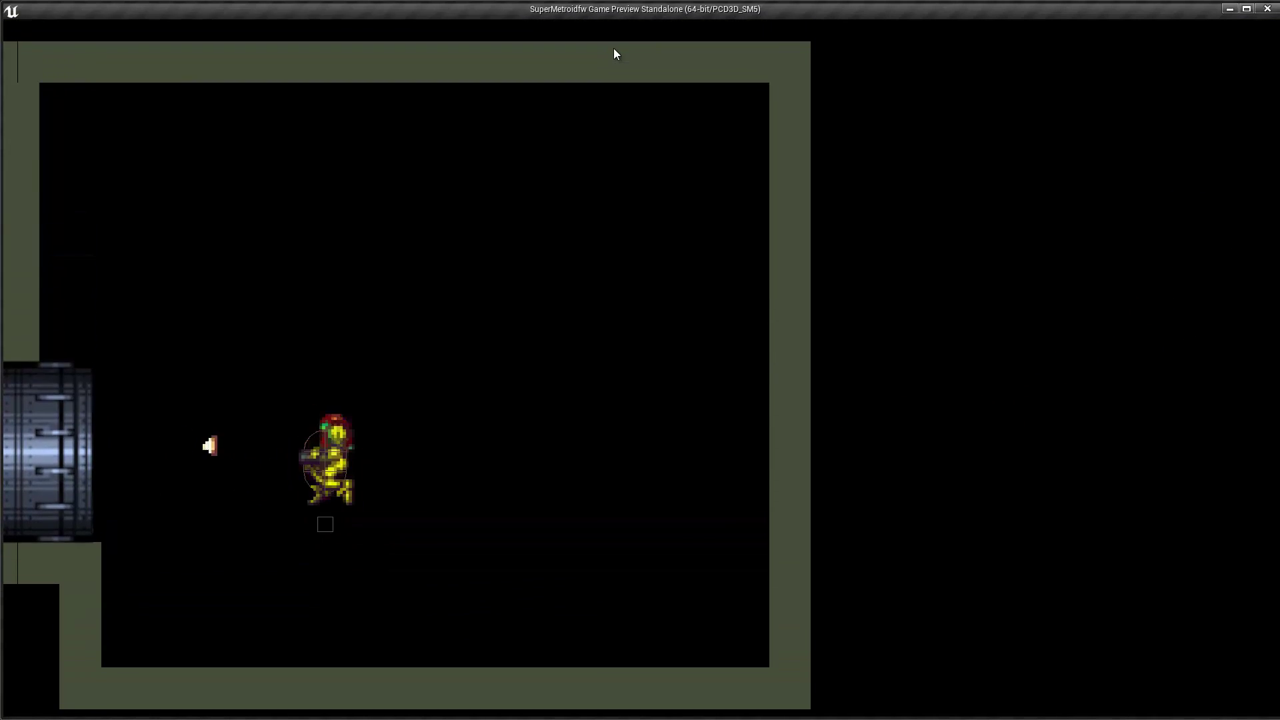
key(space)
key(x)
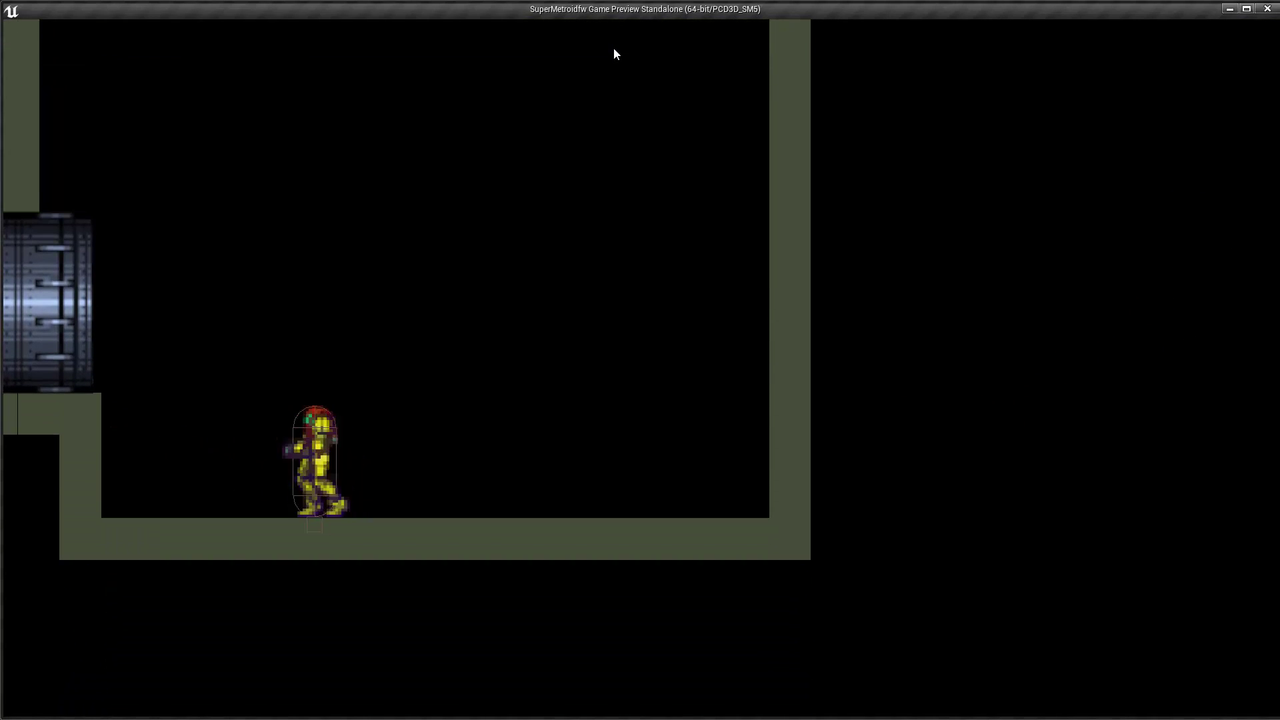
key(space)
key(x)
key(Left)
key(space)
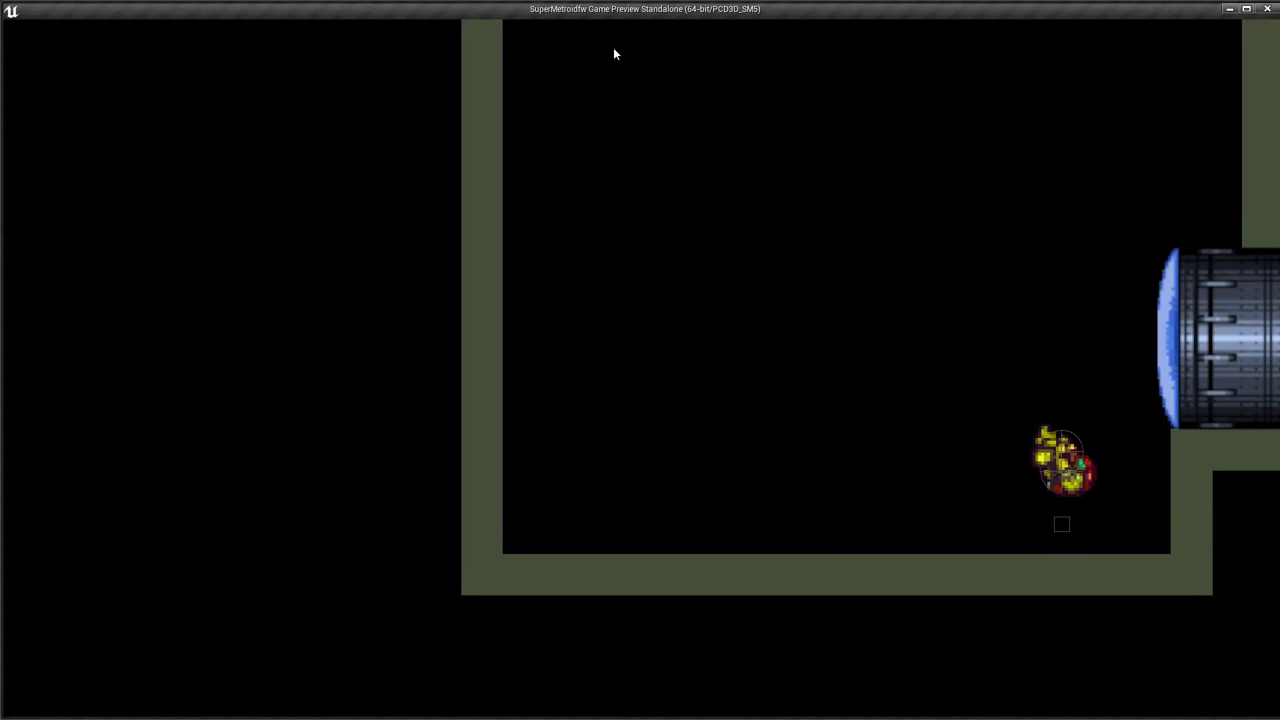
- Shoot the first room's door while jumping and pass through it to retest the transition into the second room
key(space)
key(Right)
key(x)
key(space)
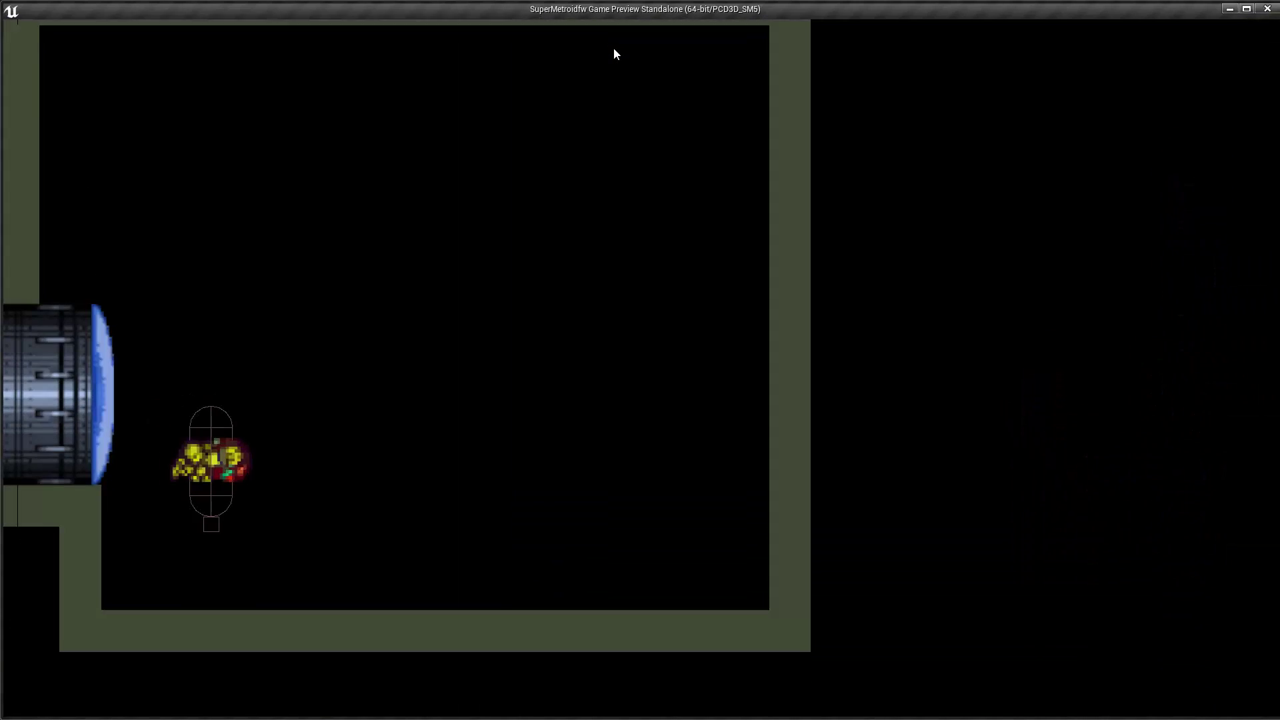
- Restart the game preview and run and jump through the first room's door into the second room
key(Escape)
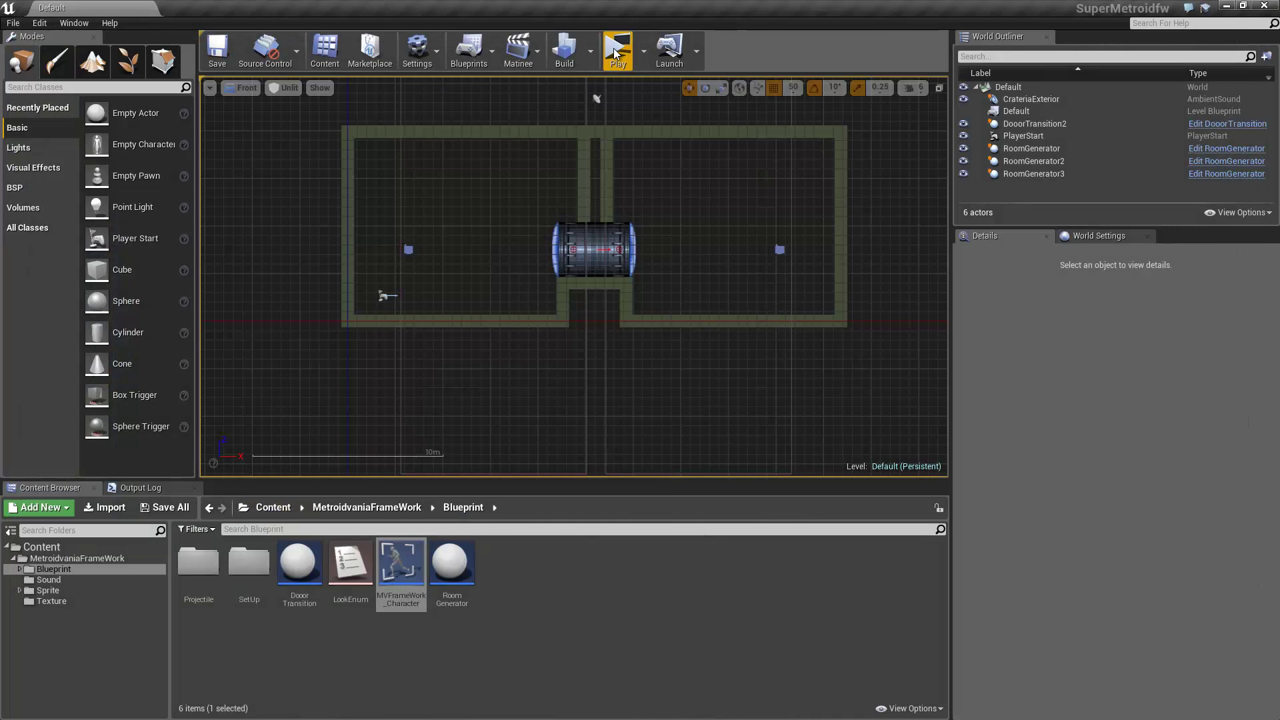
click(615, 54)
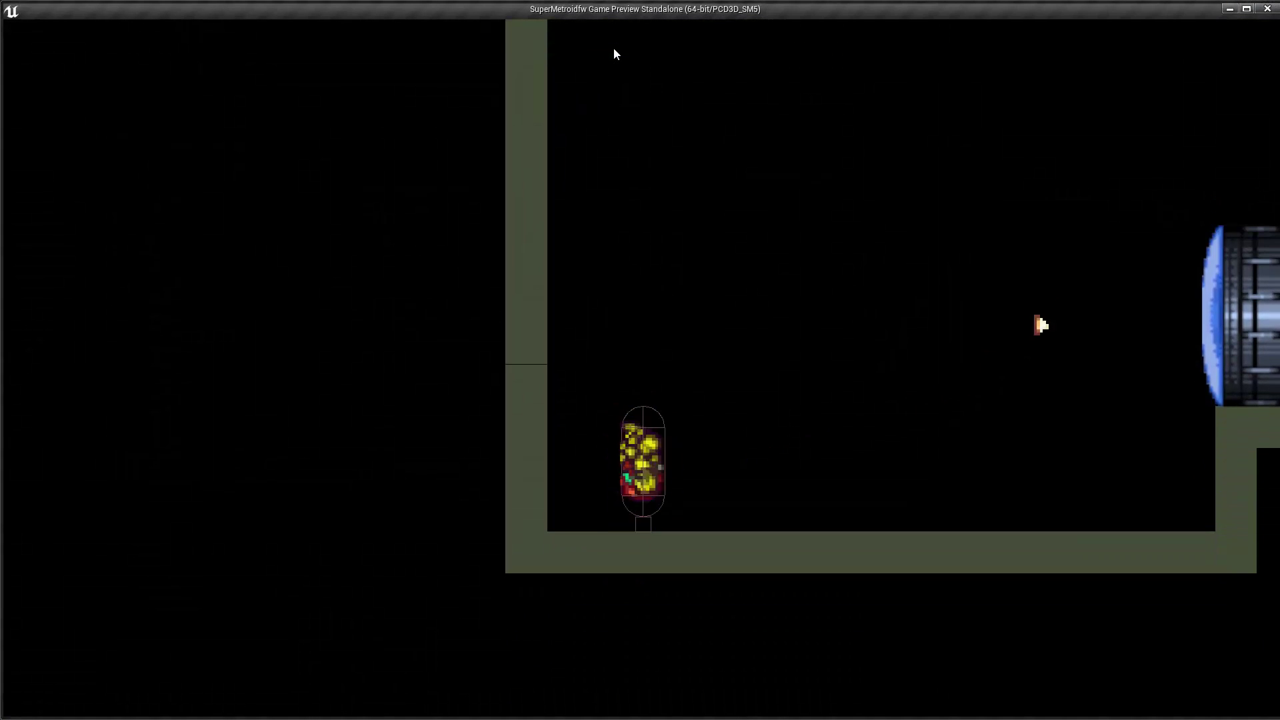
key(Right)
key(space)
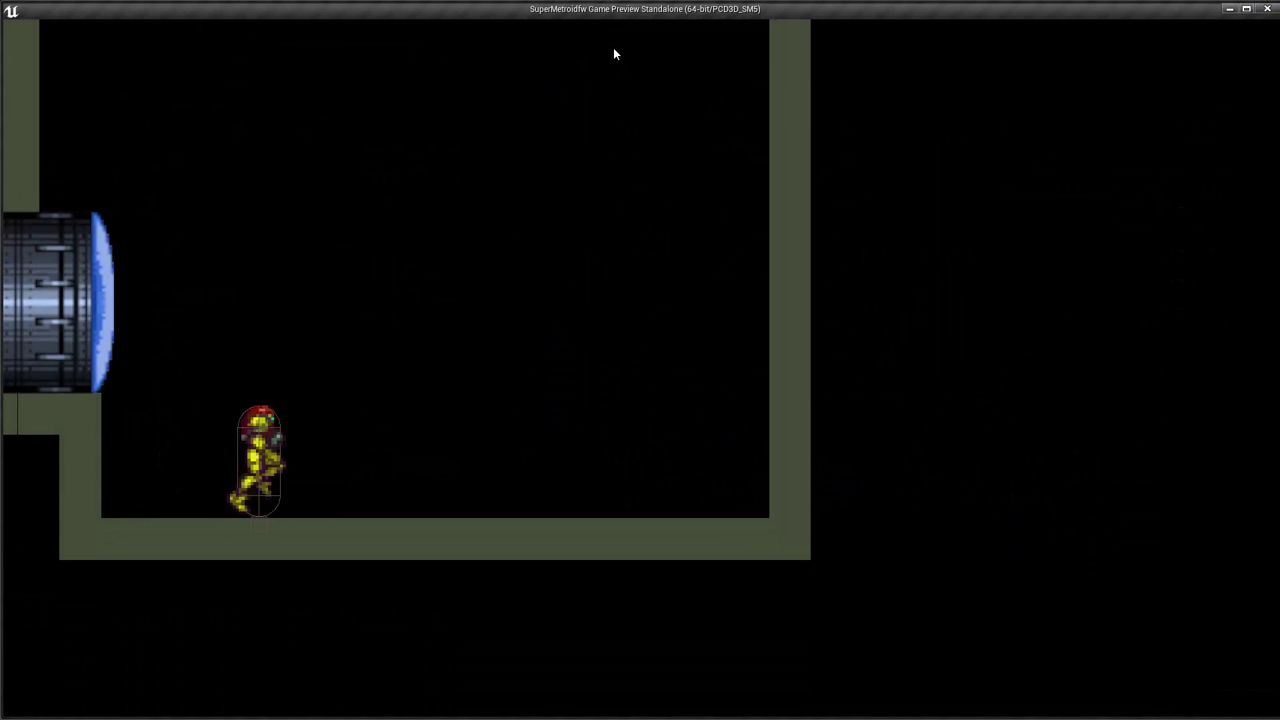
- Shoot open the second room's door, cross back into the first room and end the game preview
key(space)
key(x)
key(Left)
key(x)
key(Right)
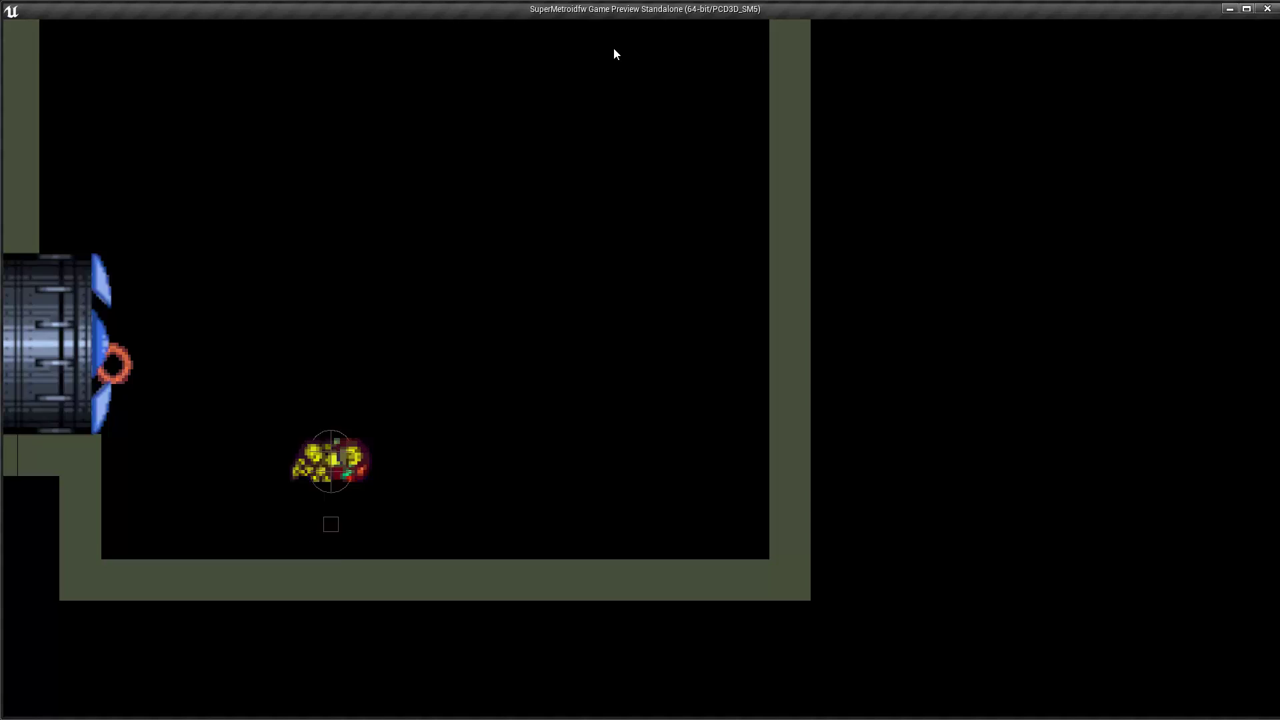
key(Left)
key(Left)
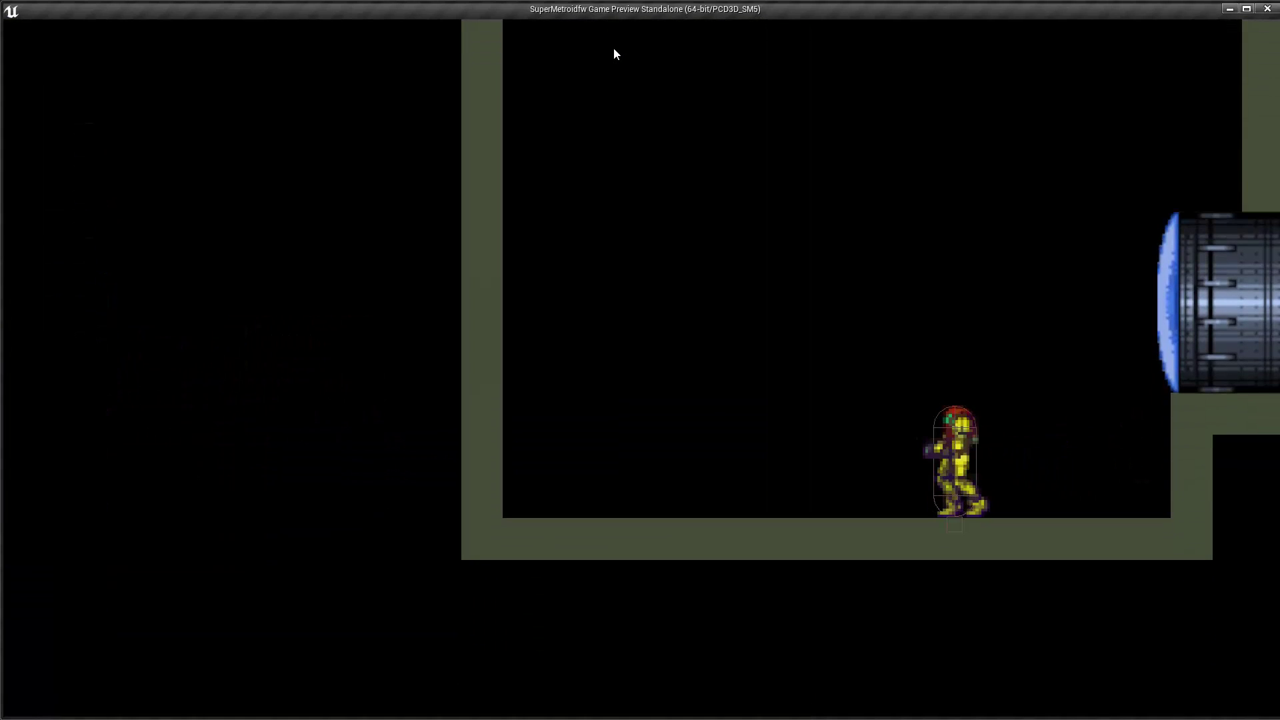
key(Escape)
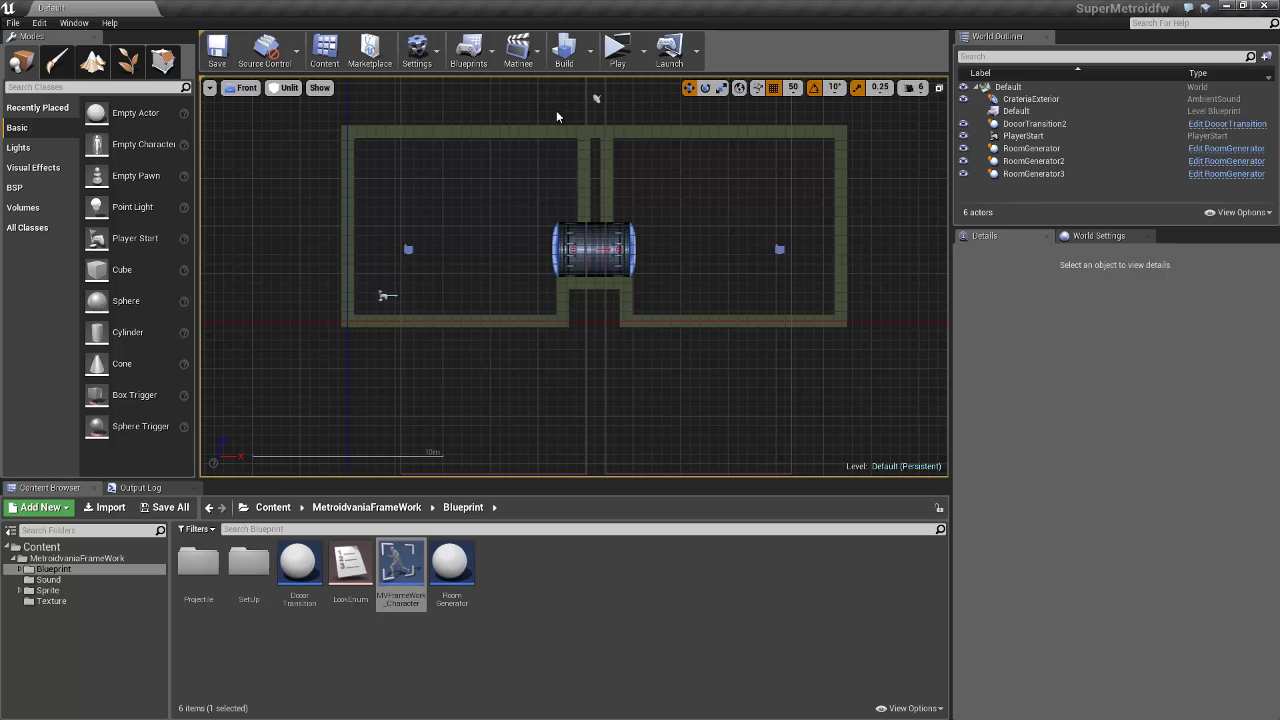
- Try enlarging the door transition's Camera Vertical Range 1 to about 1588.75, then reset it to its default
scroll(549, 266, down, 5)
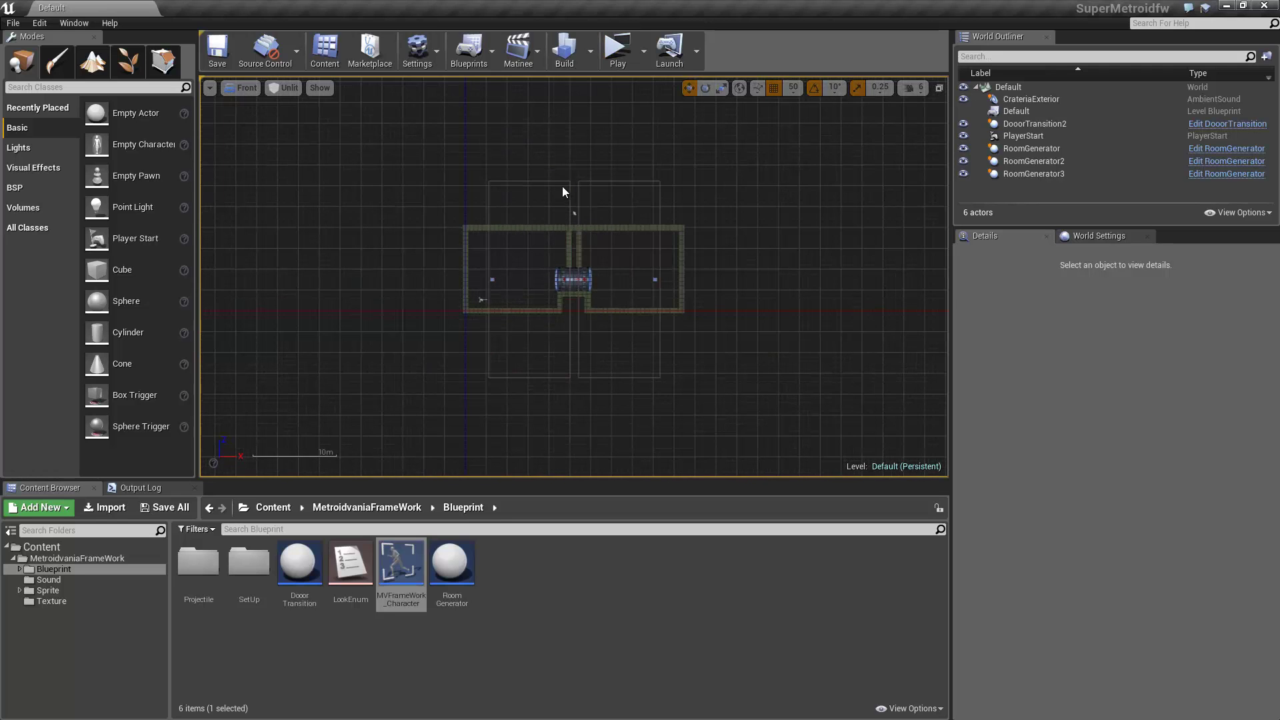
click(564, 192)
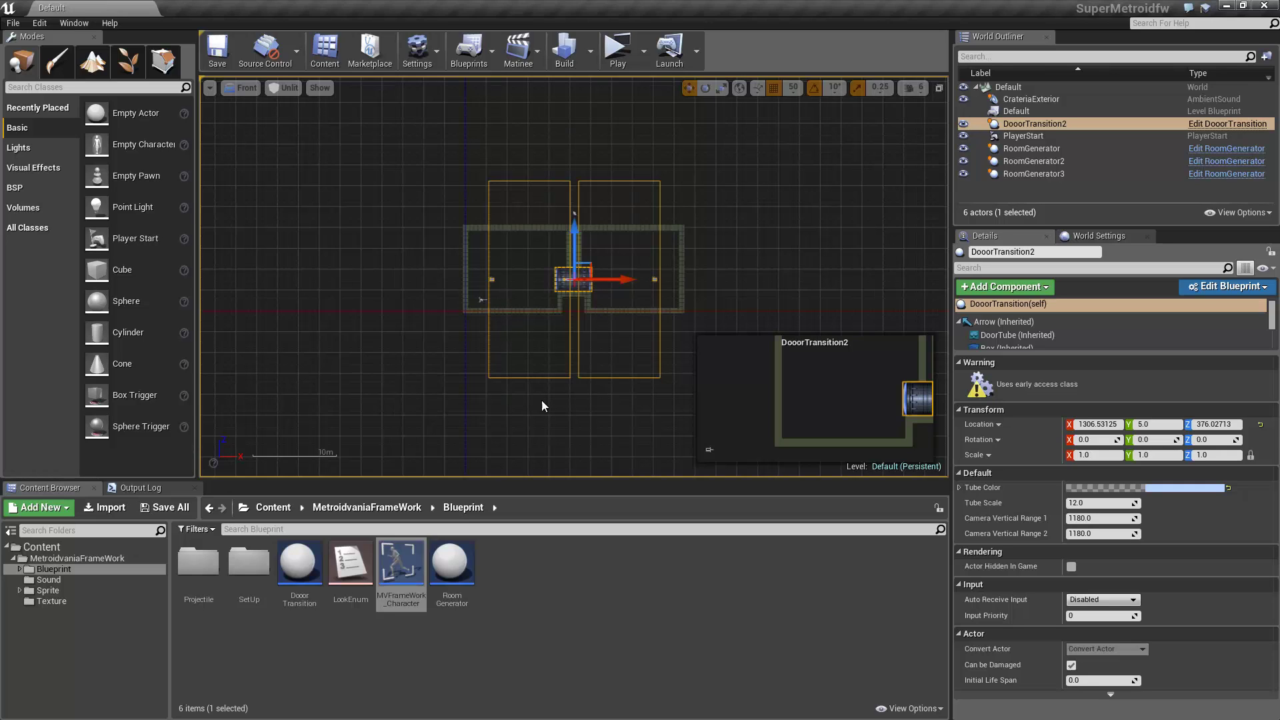
mouse_move(1120, 521)
mouse_down()
mouse_move(1023, 518)
mouse_move(1112, 516)
mouse_up()
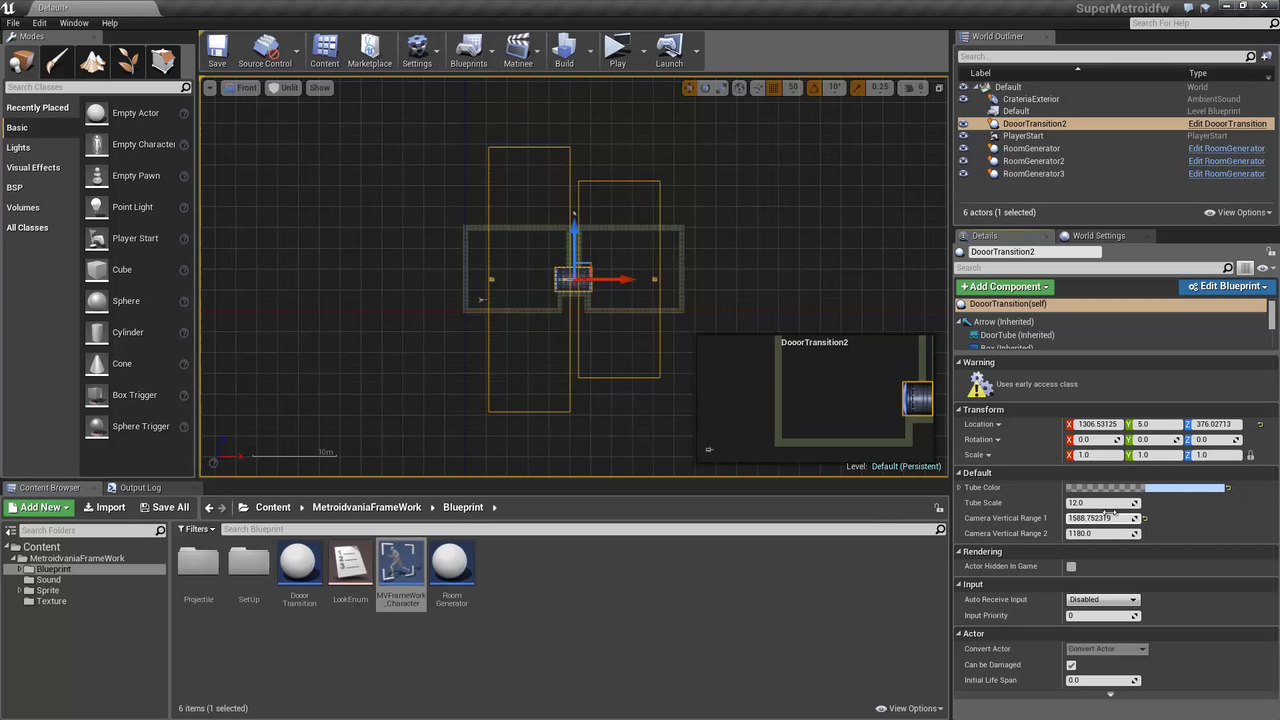
click(1145, 518)
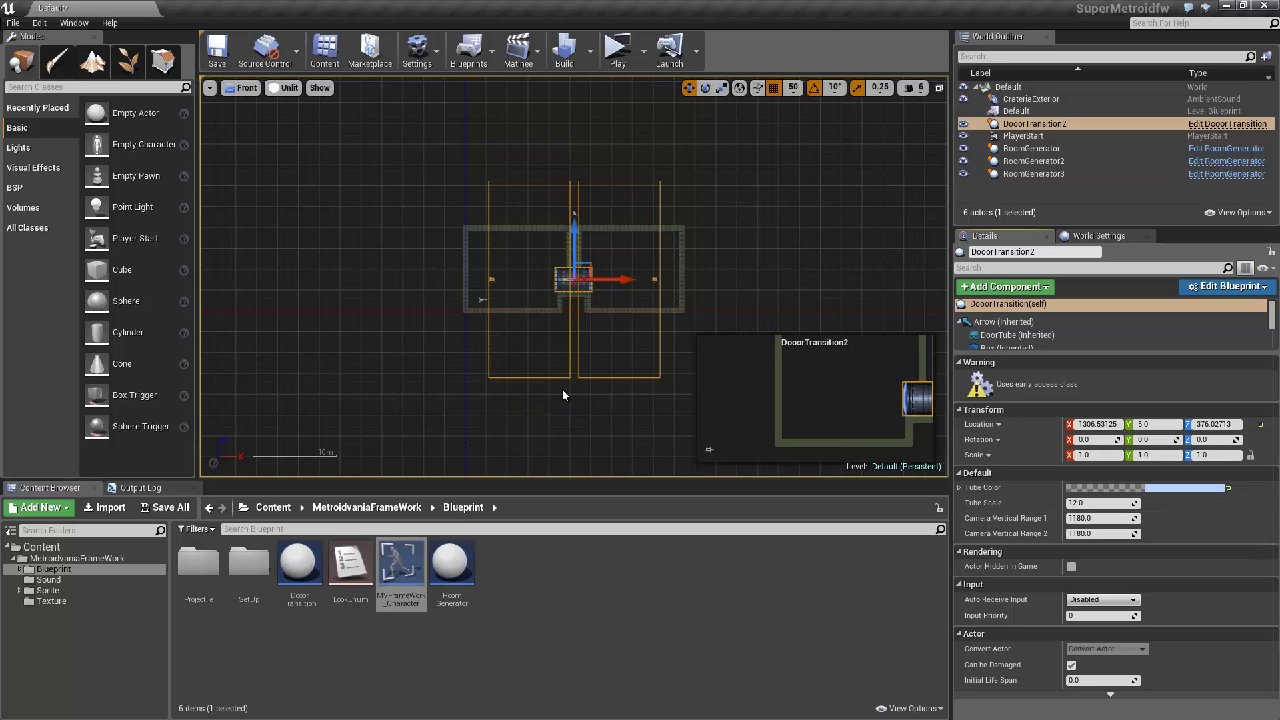
- Change the selected door transition's Tube Color to light purple, hex 9A8FFF00
right_drag(562, 394, 474, 398)
key(f)
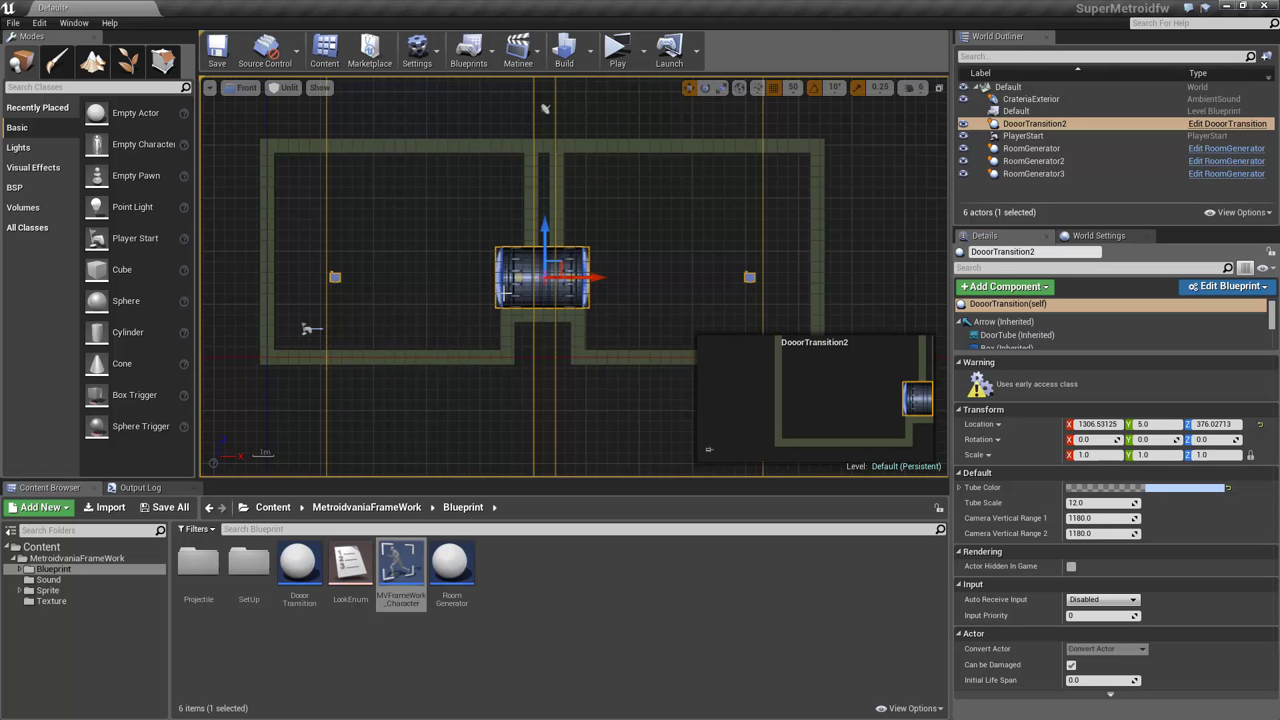
click(1144, 487)
mouse_move(1080, 494)
mouse_down()
mouse_move(1067, 470)
mouse_move(1152, 563)
mouse_move(1054, 501)
mouse_up()
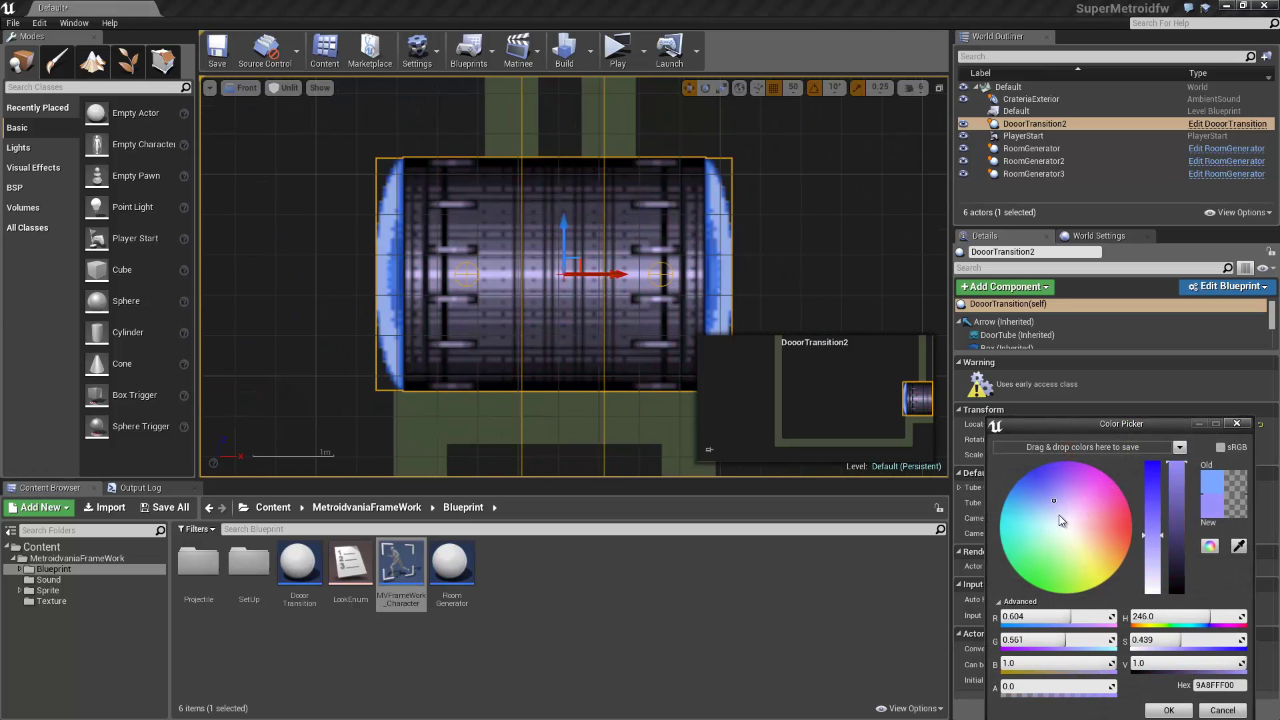
click(1184, 711)
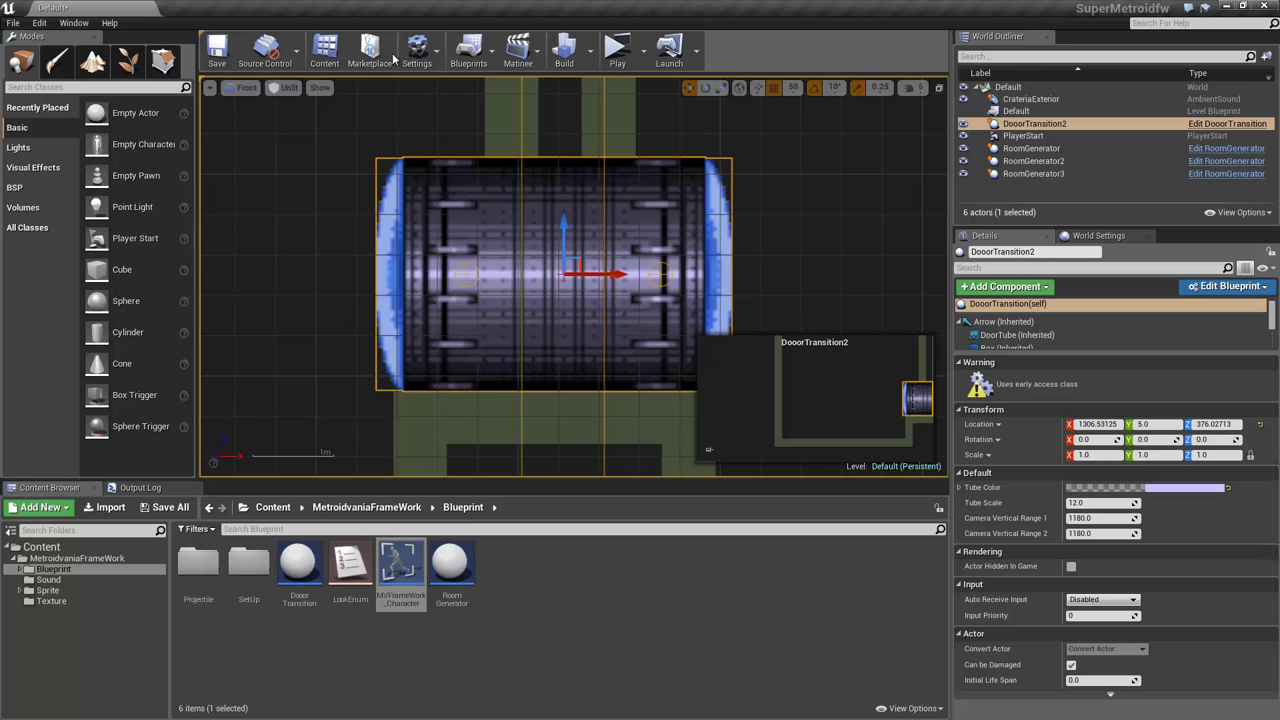
- Place a RoomGenerator in the empty area beside the existing rooms at X -2200, Z -100, and delete it again
scroll(716, 168, down, 2)
scroll(716, 169, down, 2)
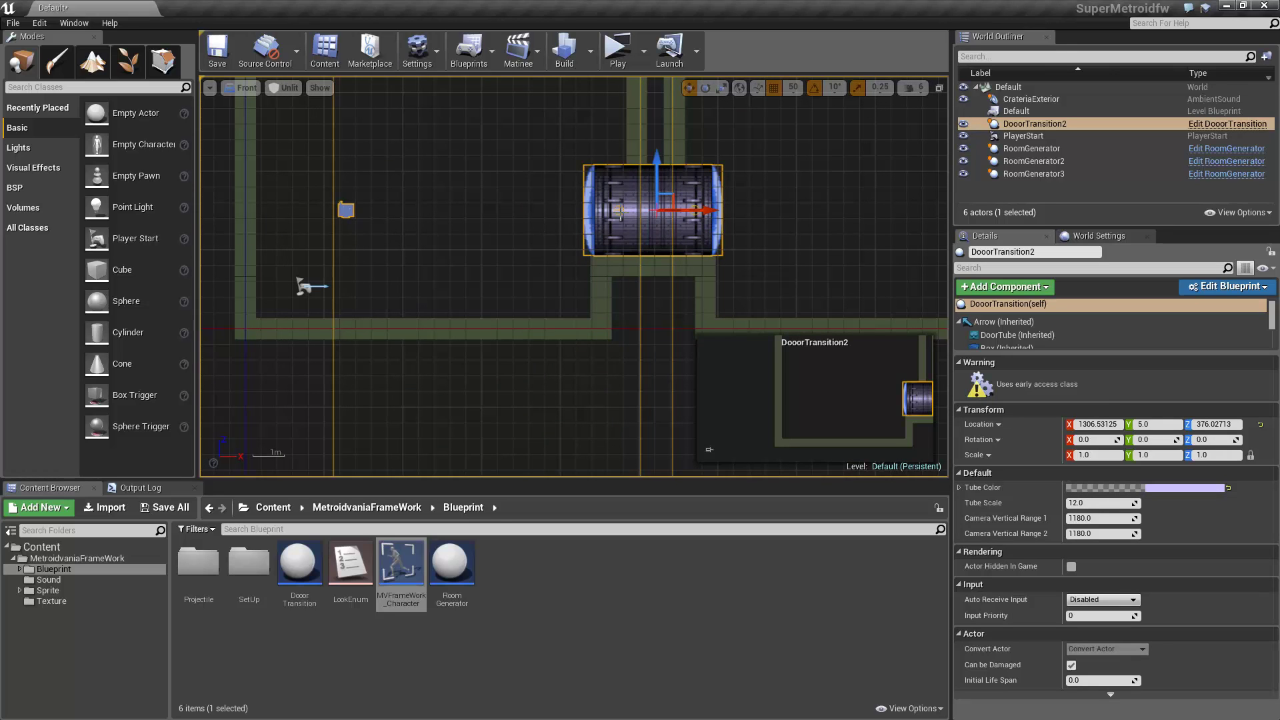
scroll(678, 250, down, 3)
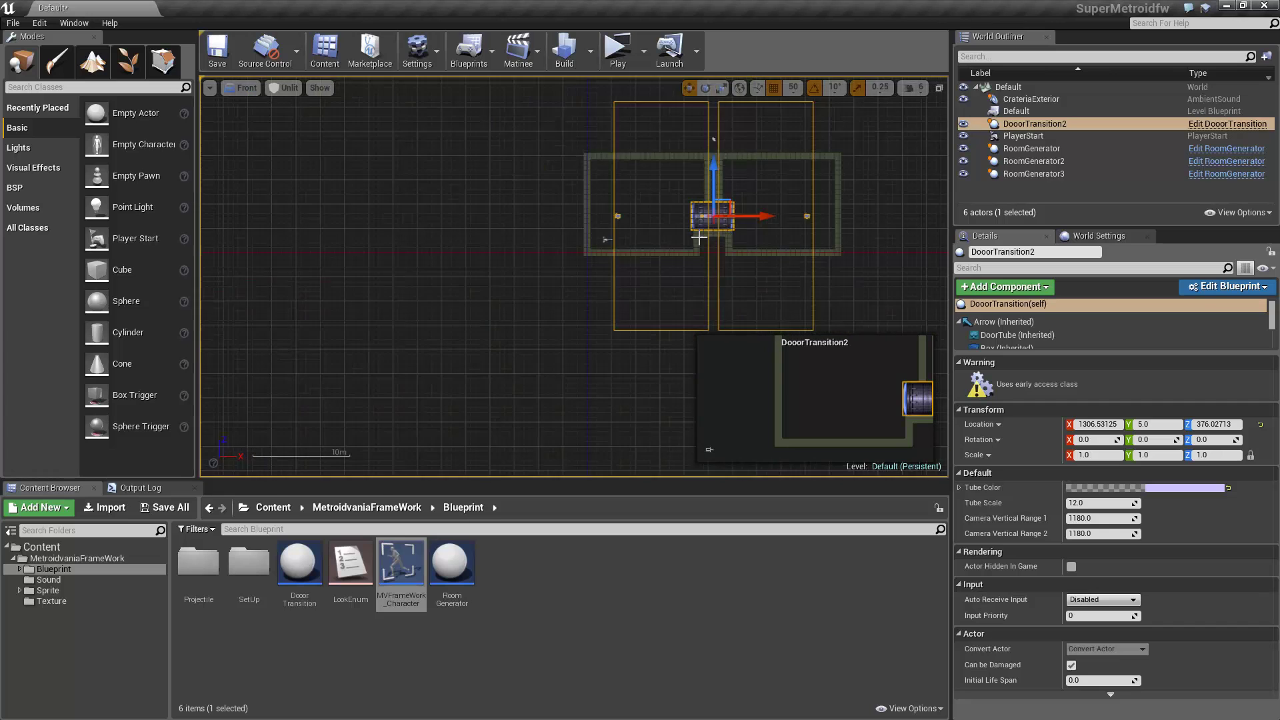
scroll(626, 275, down, 2)
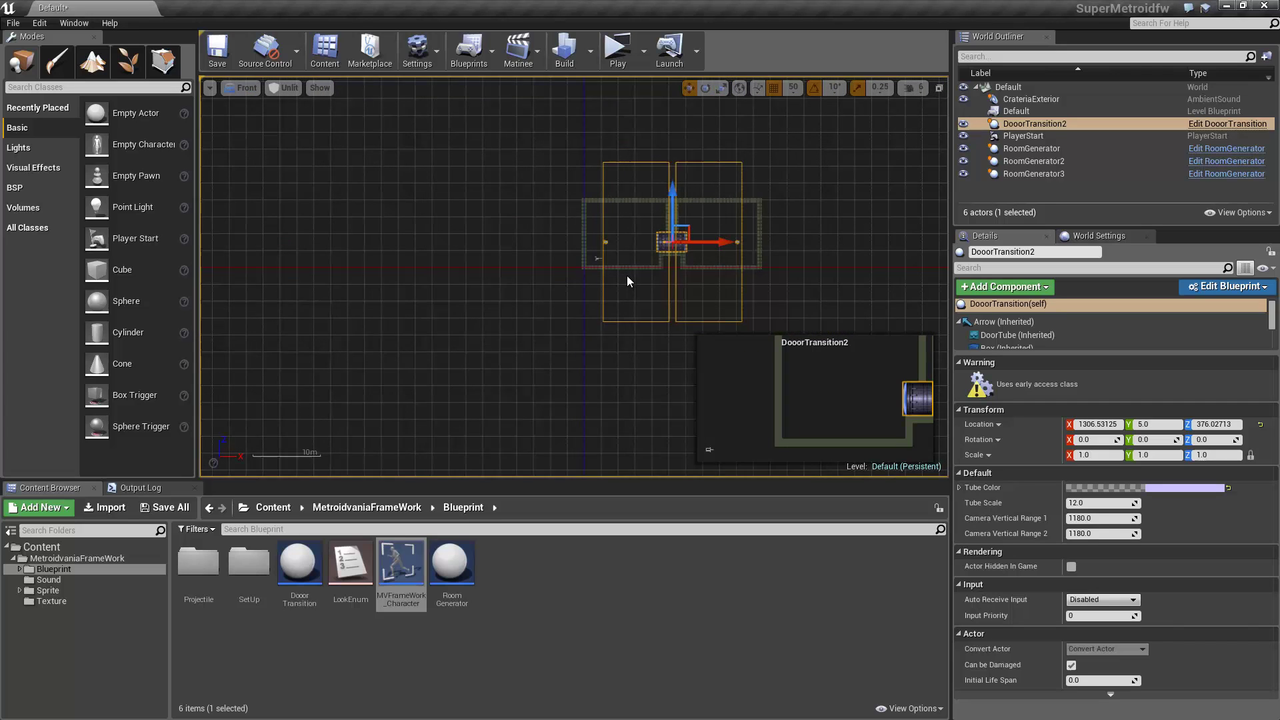
scroll(627, 275, down, 1)
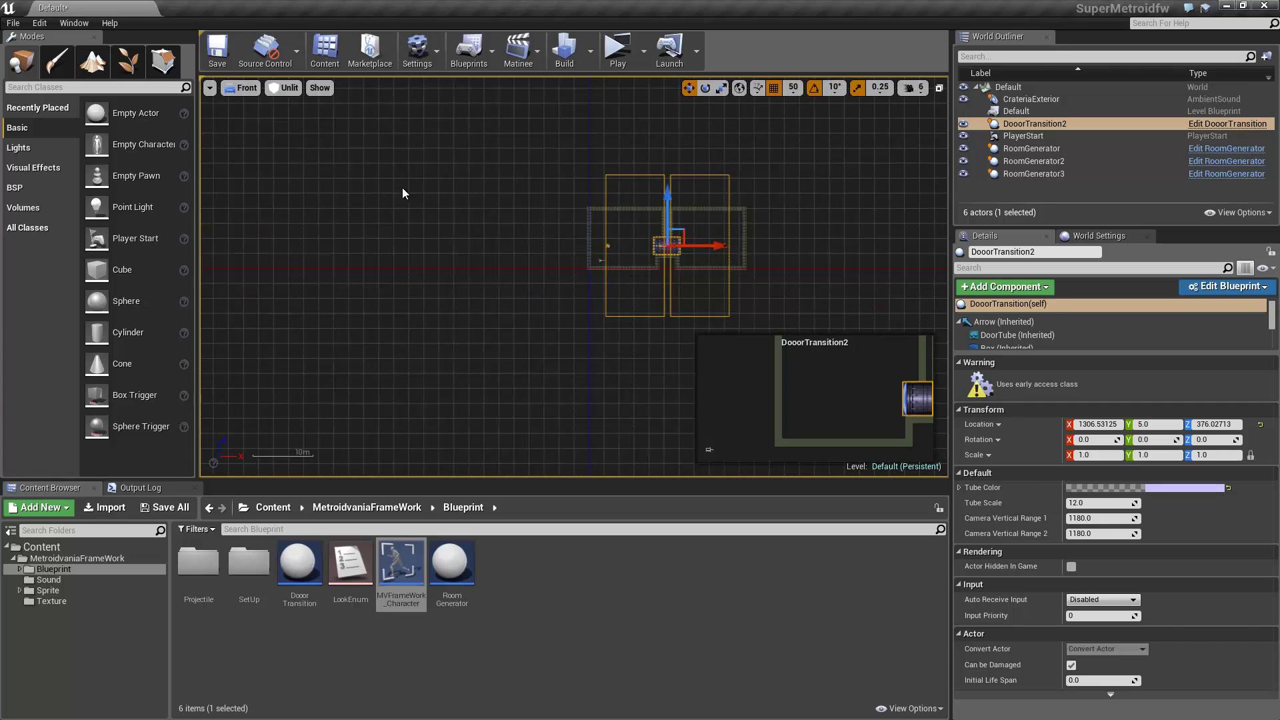
right_drag(403, 188, 272, 197)
click(450, 572)
right_drag(327, 286, 328, 286)
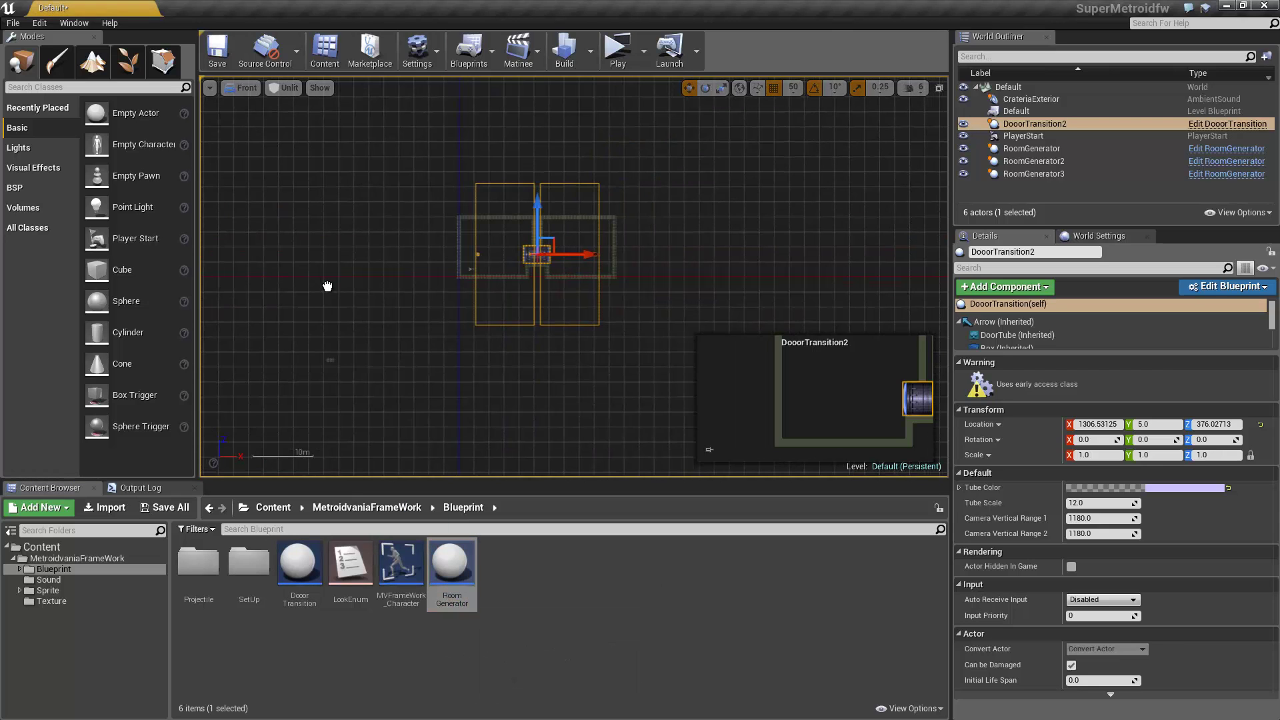
drag(328, 286, 338, 277)
scroll(319, 278, up, 5)
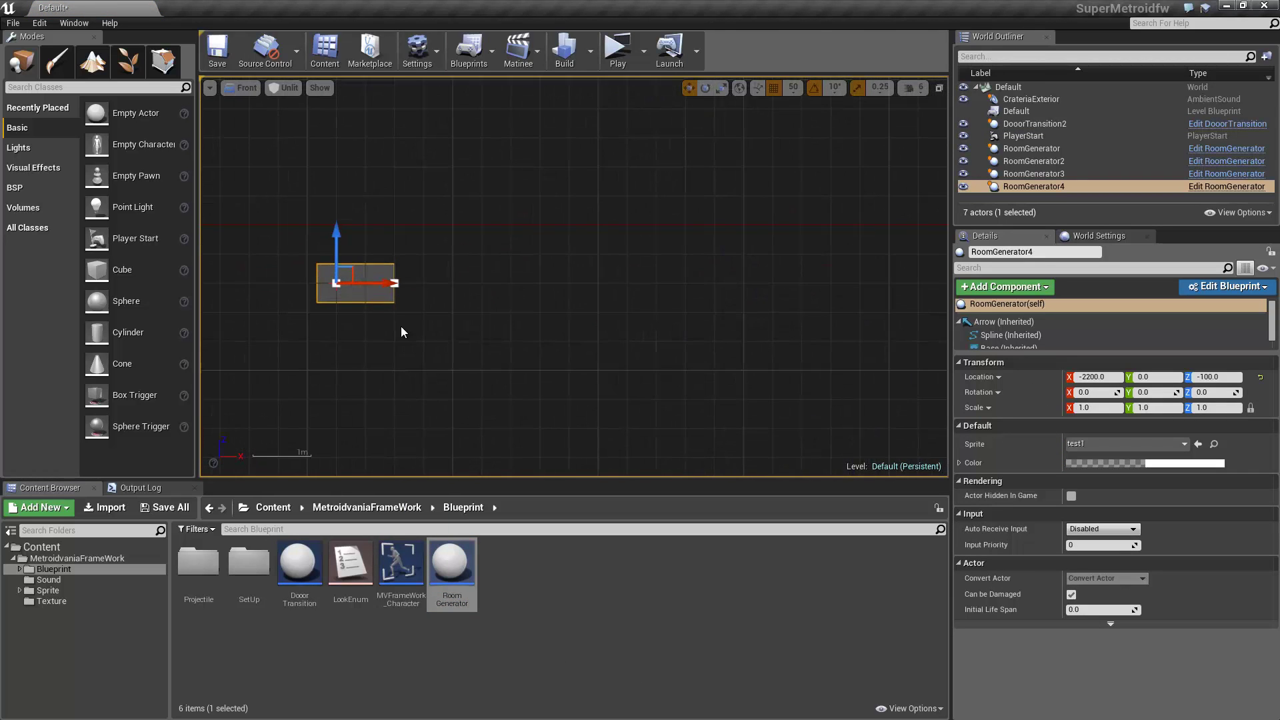
scroll(402, 326, down, 3)
key(Delete)
- Place another door transition outside the rooms, move it along X to -1150, and delete it
drag(299, 566, 562, 175)
scroll(565, 177, down, 7)
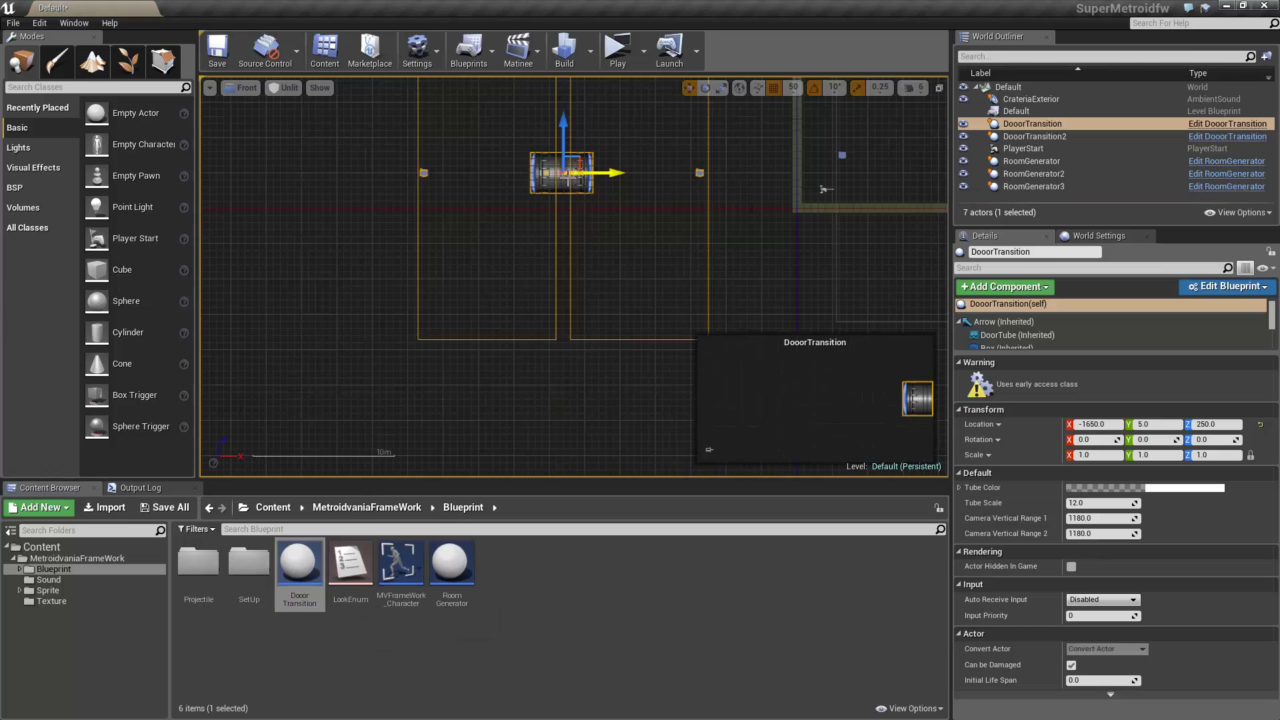
scroll(567, 177, down, 1)
right_drag(612, 213, 432, 348)
scroll(431, 333, up, 4)
drag(381, 287, 504, 274)
right_drag(551, 280, 352, 268)
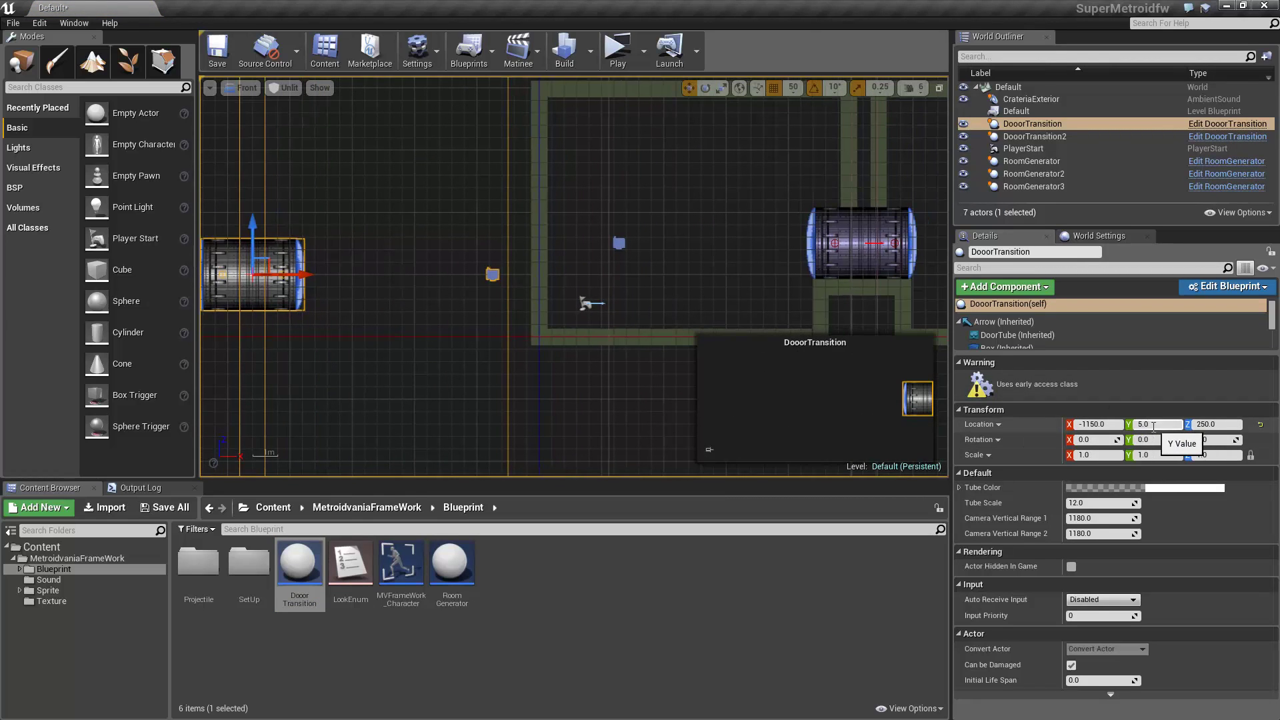
key(Delete)
scroll(354, 289, down, 5)
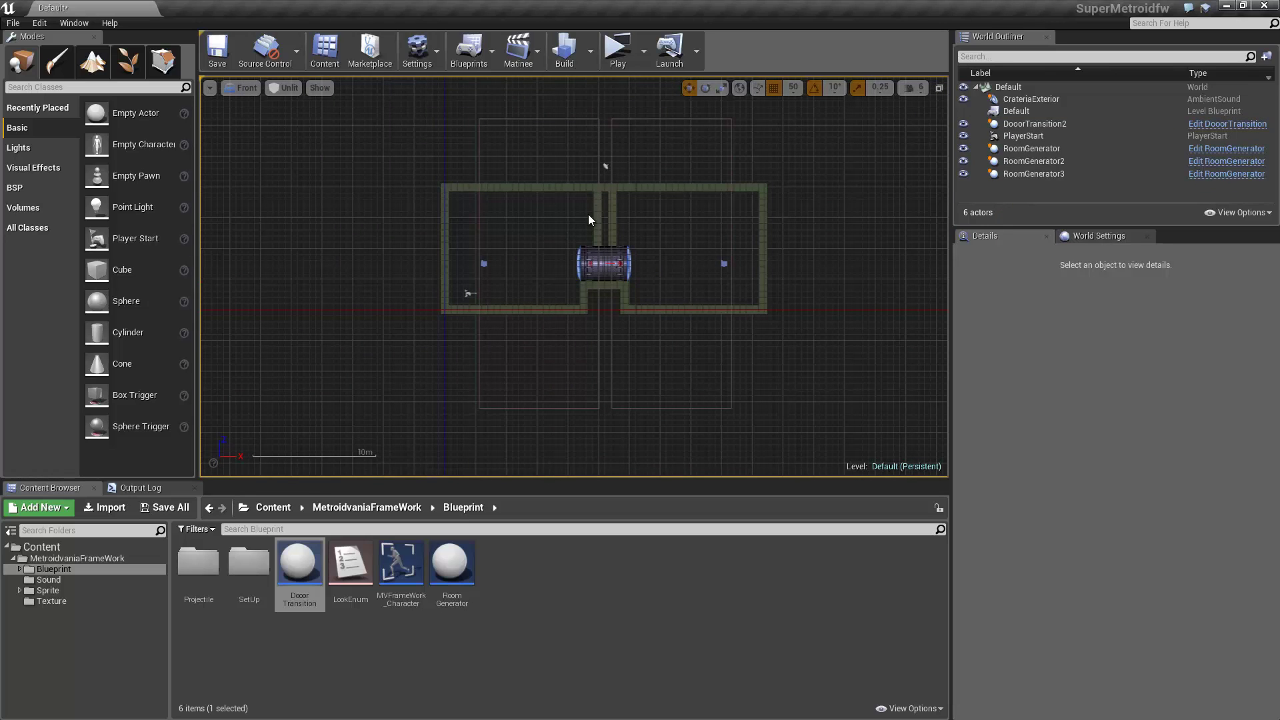
- Open Level1 from the MetroidvaniaFrameWork folder without saving the changes to the Default level
click(451, 564)
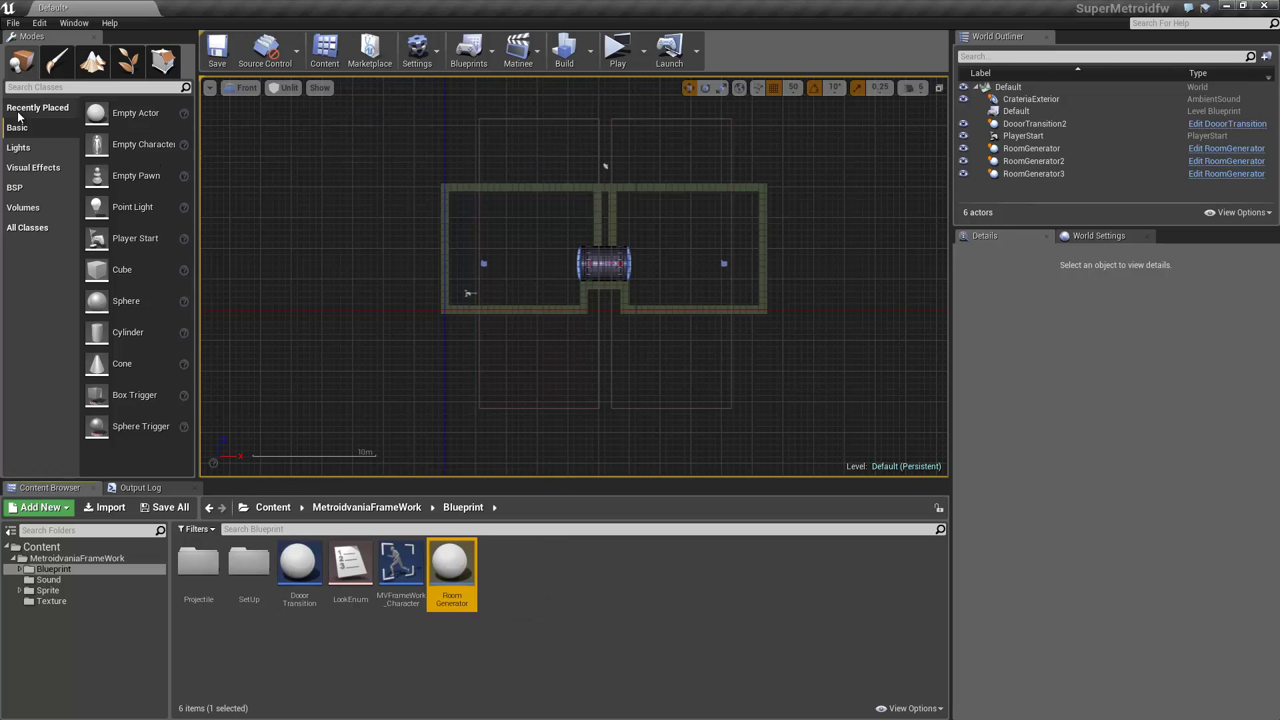
click(16, 22)
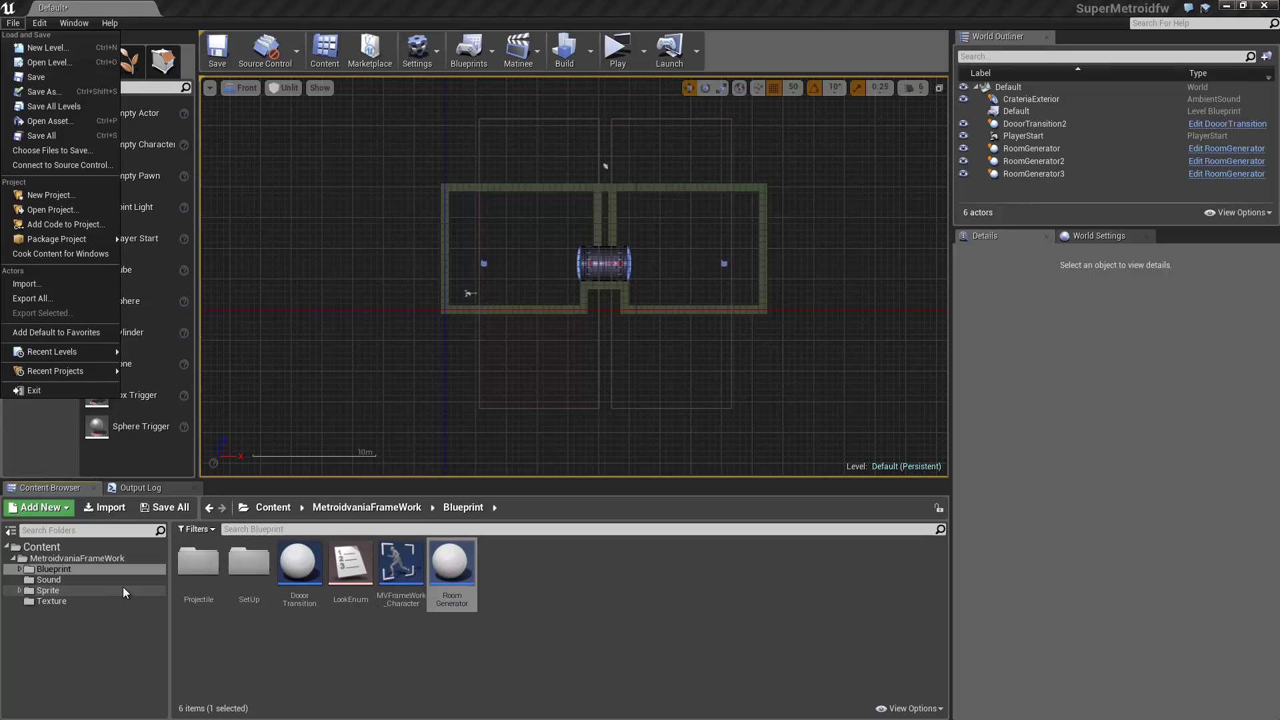
click(77, 558)
double_click(555, 570)
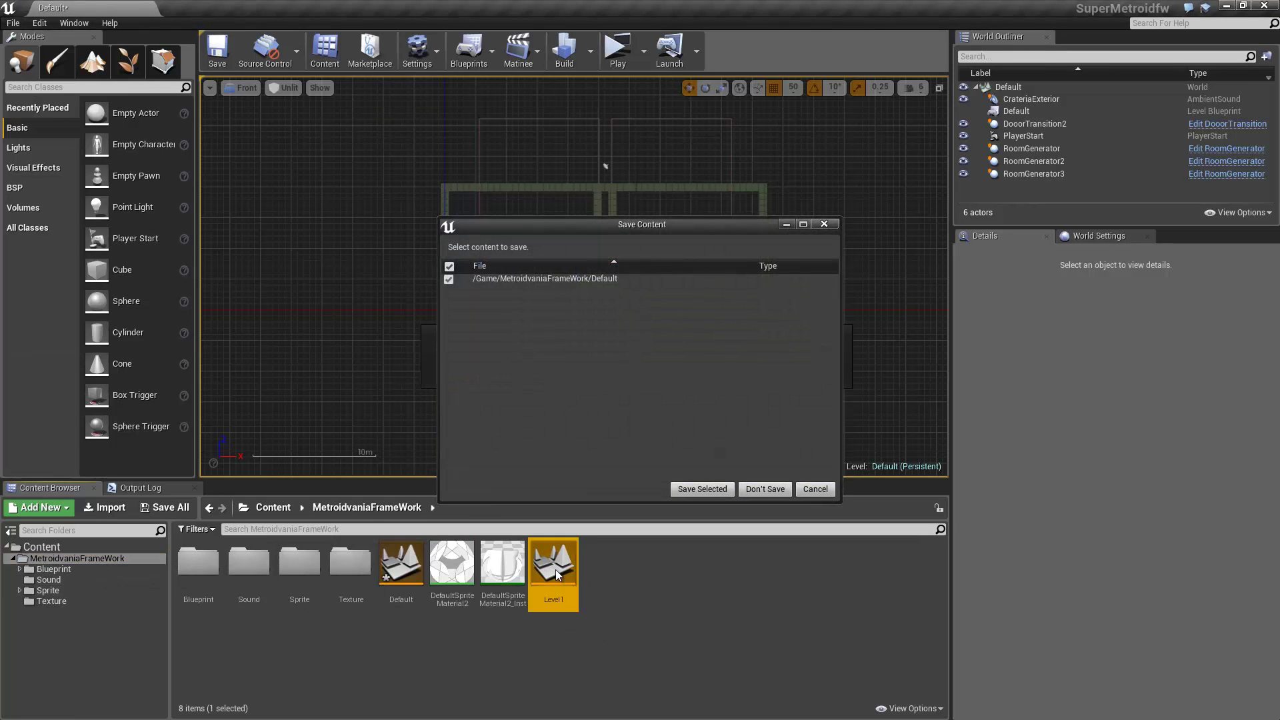
click(771, 487)
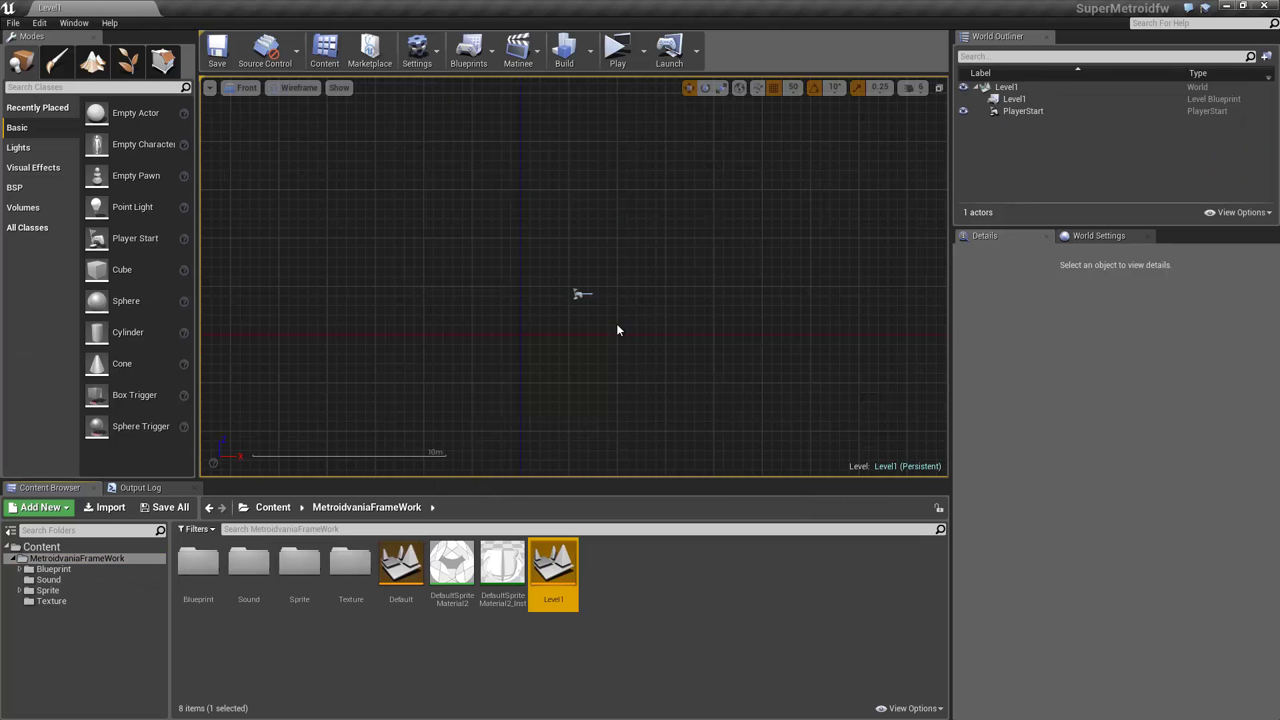
- Place a RoomGenerator from the Blueprint folder below the player start, at X 300 and Z 50
scroll(580, 306, up, 5)
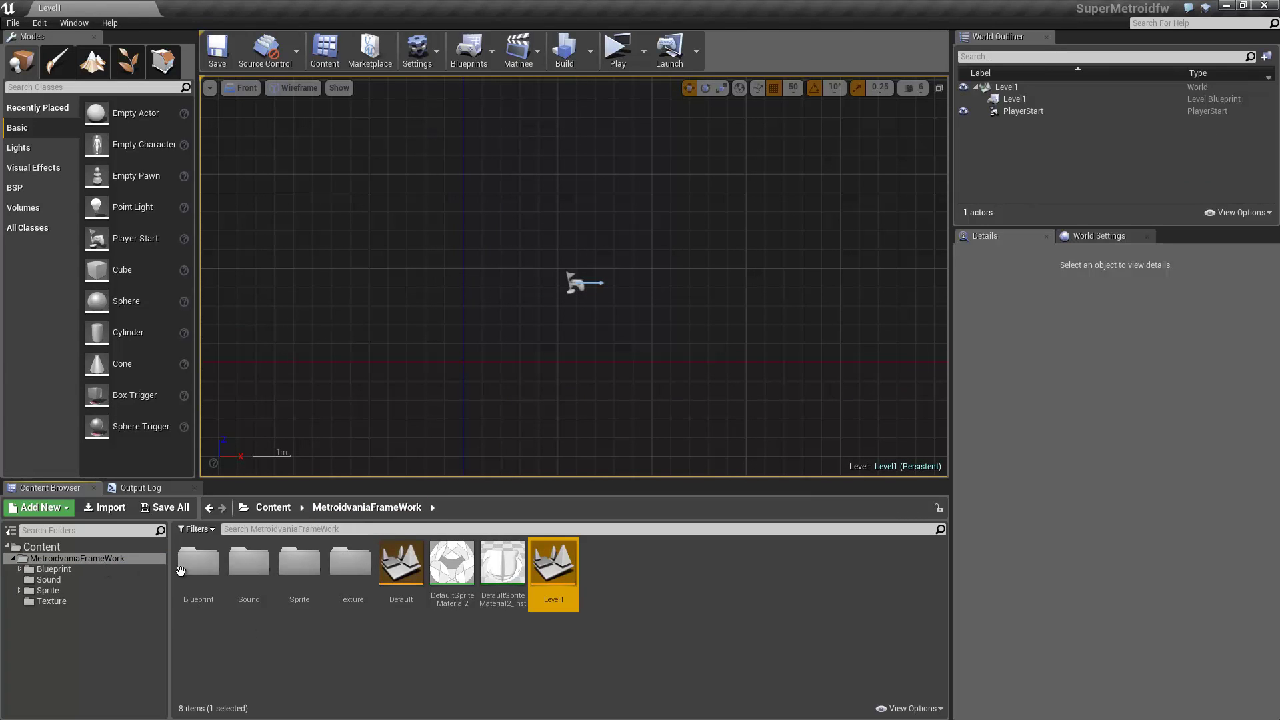
click(50, 568)
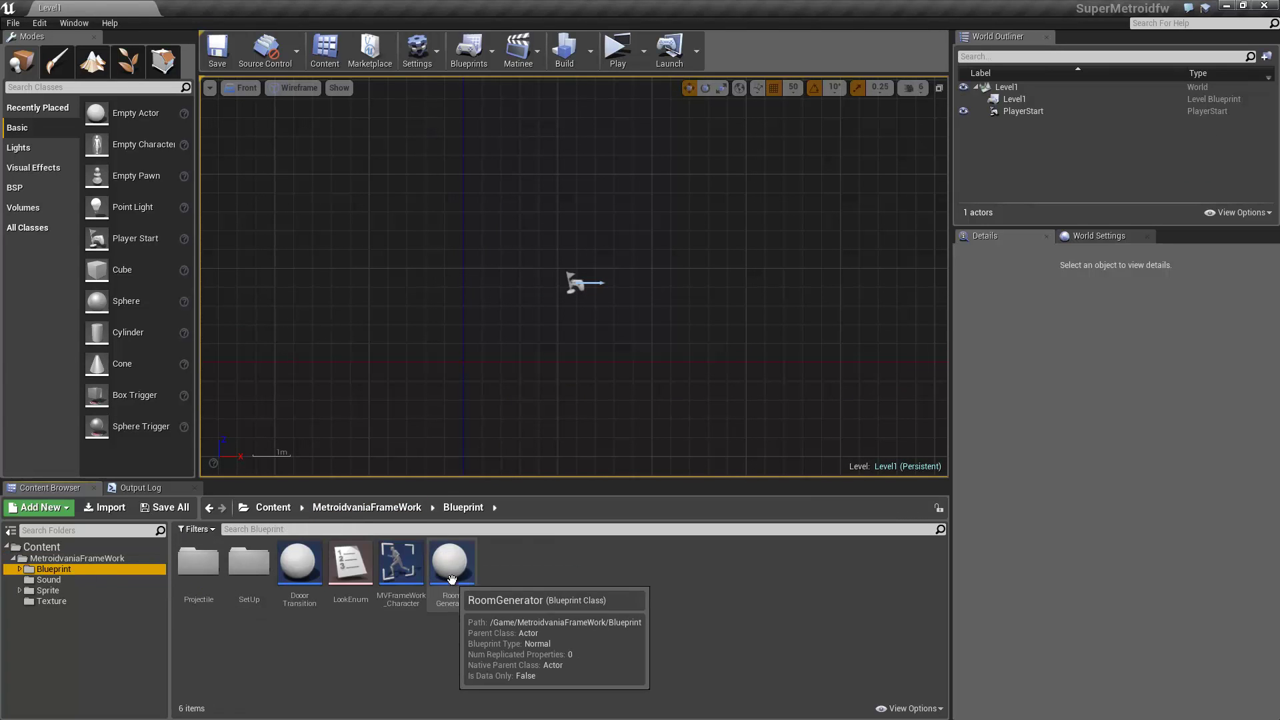
drag(451, 577, 554, 322)
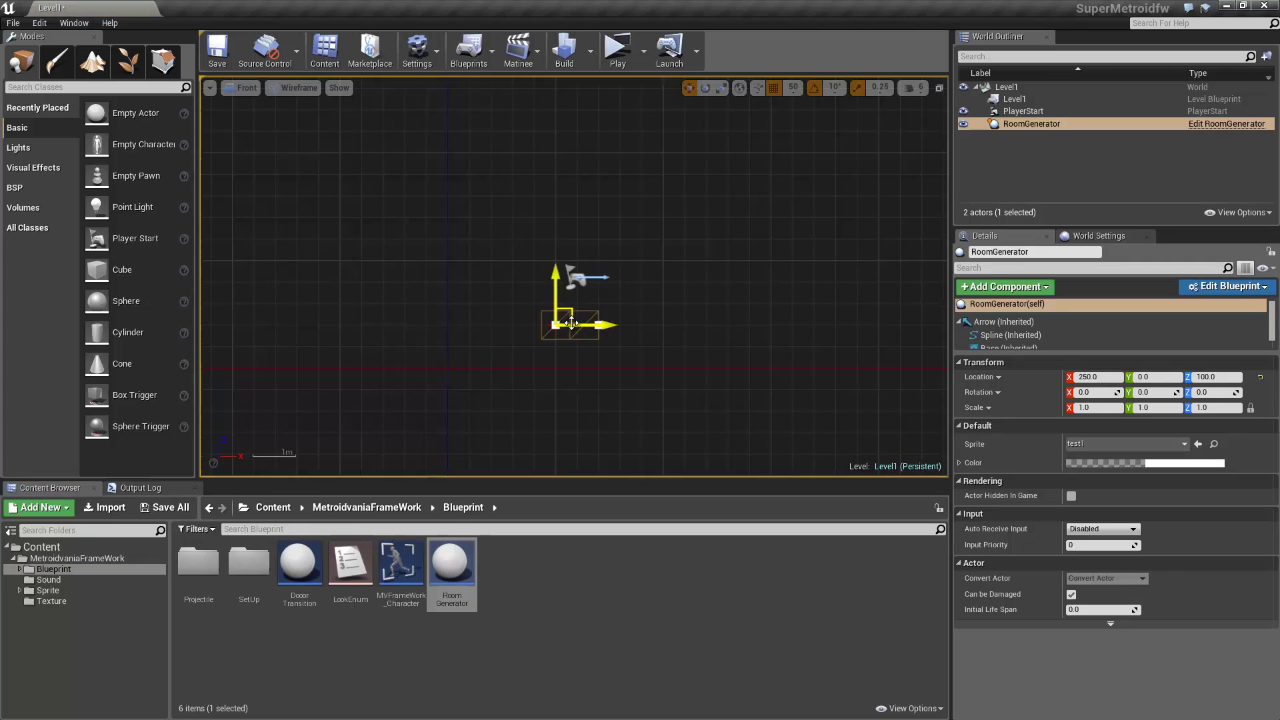
scroll(600, 327, up, 3)
drag(577, 279, 590, 315)
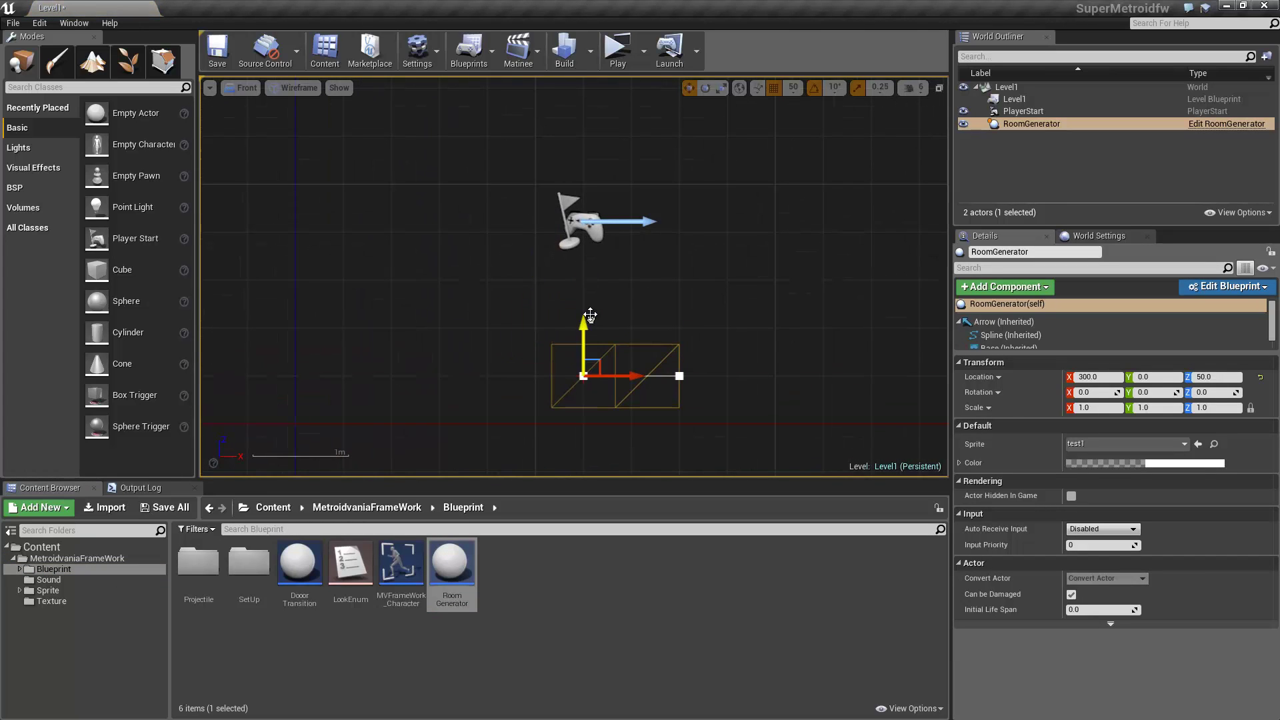
- Switch the viewport's view mode from Wireframe to Unlit
click(340, 88)
click(303, 87)
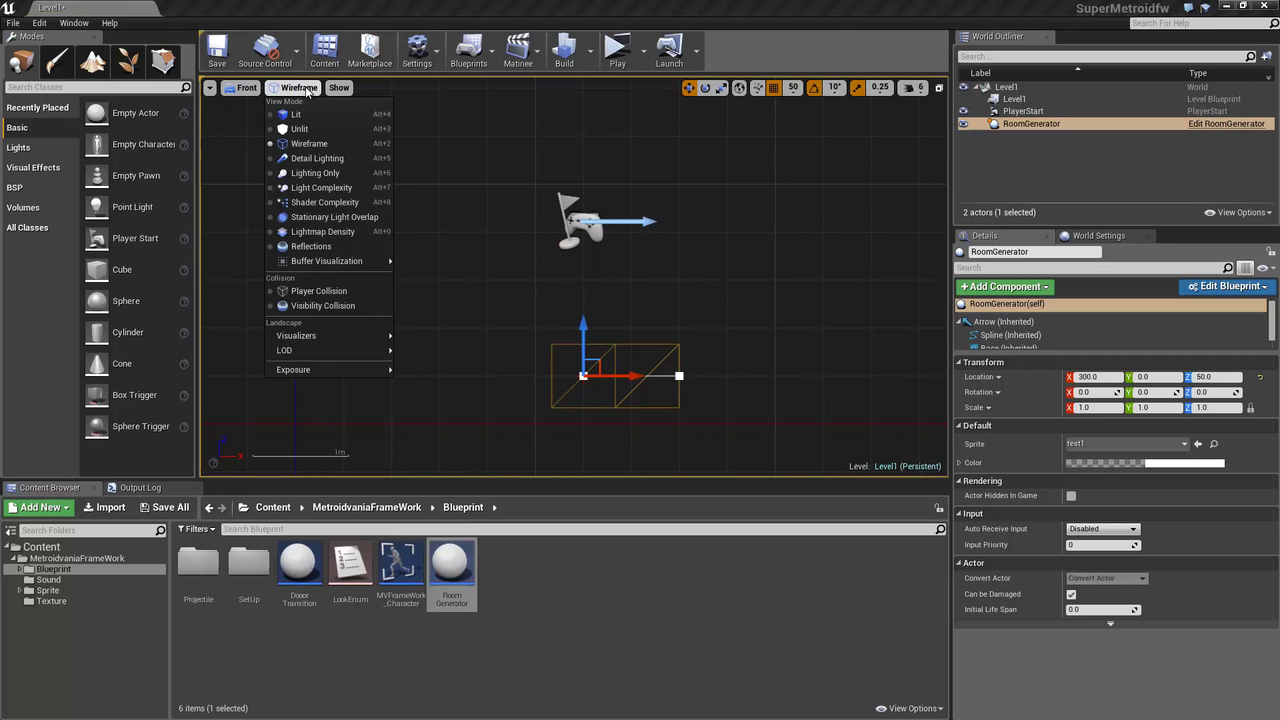
click(306, 127)
- Set the RoomGenerator's color to blue, hex 002DFF00
click(1173, 462)
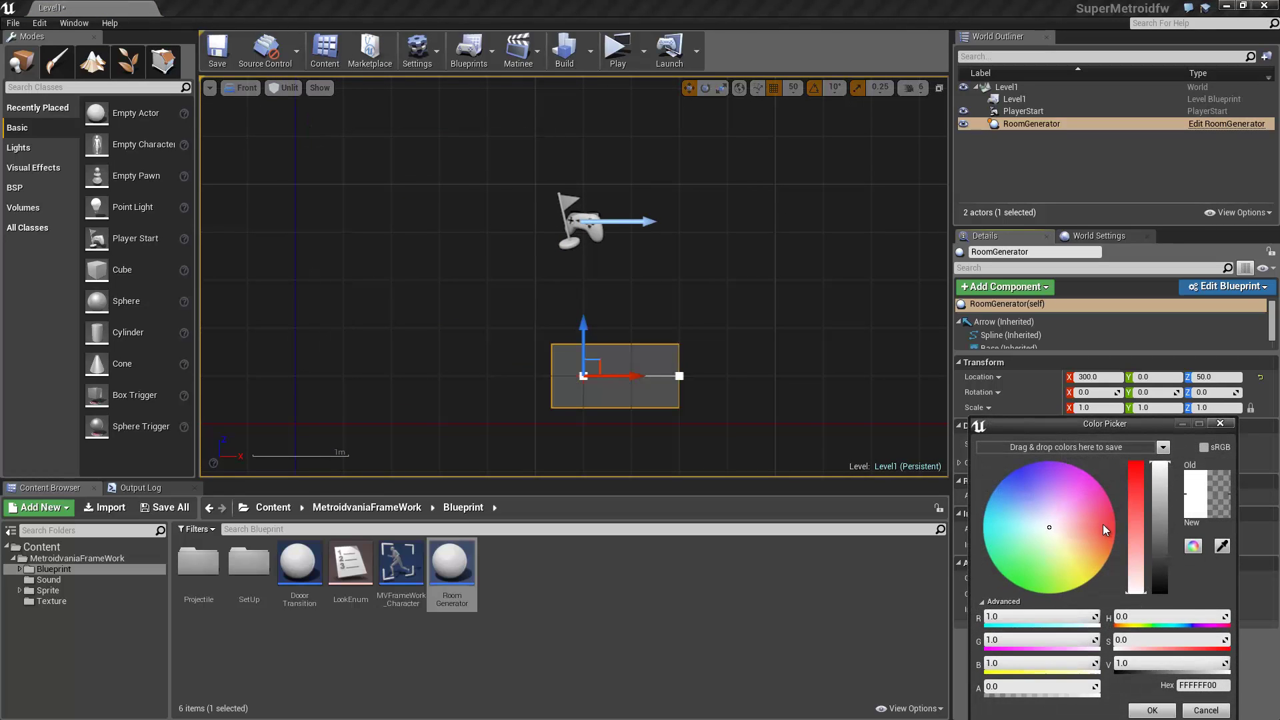
drag(1041, 507, 1006, 476)
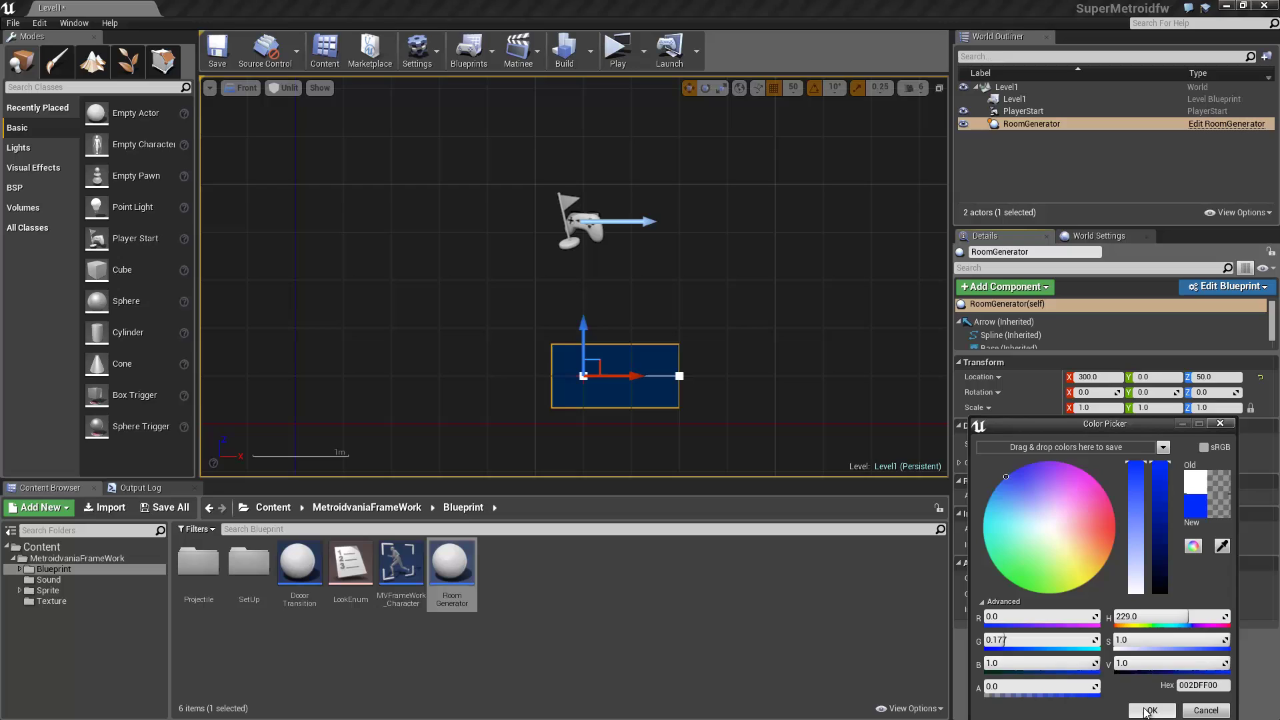
click(1152, 710)
- Extend the RoomGenerator's floor by moving its end spline point far to the right along X
right_drag(767, 395, 543, 342)
scroll(543, 342, down, 3)
click(500, 340)
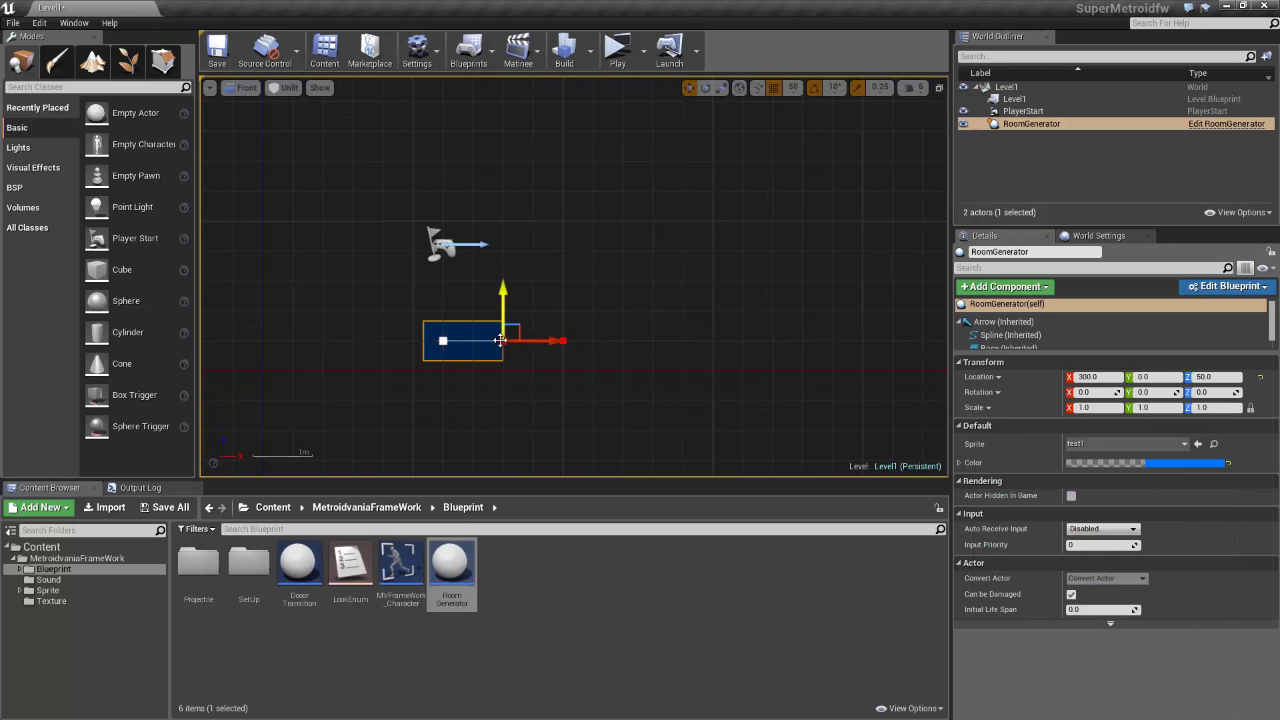
scroll(444, 347, up, 4)
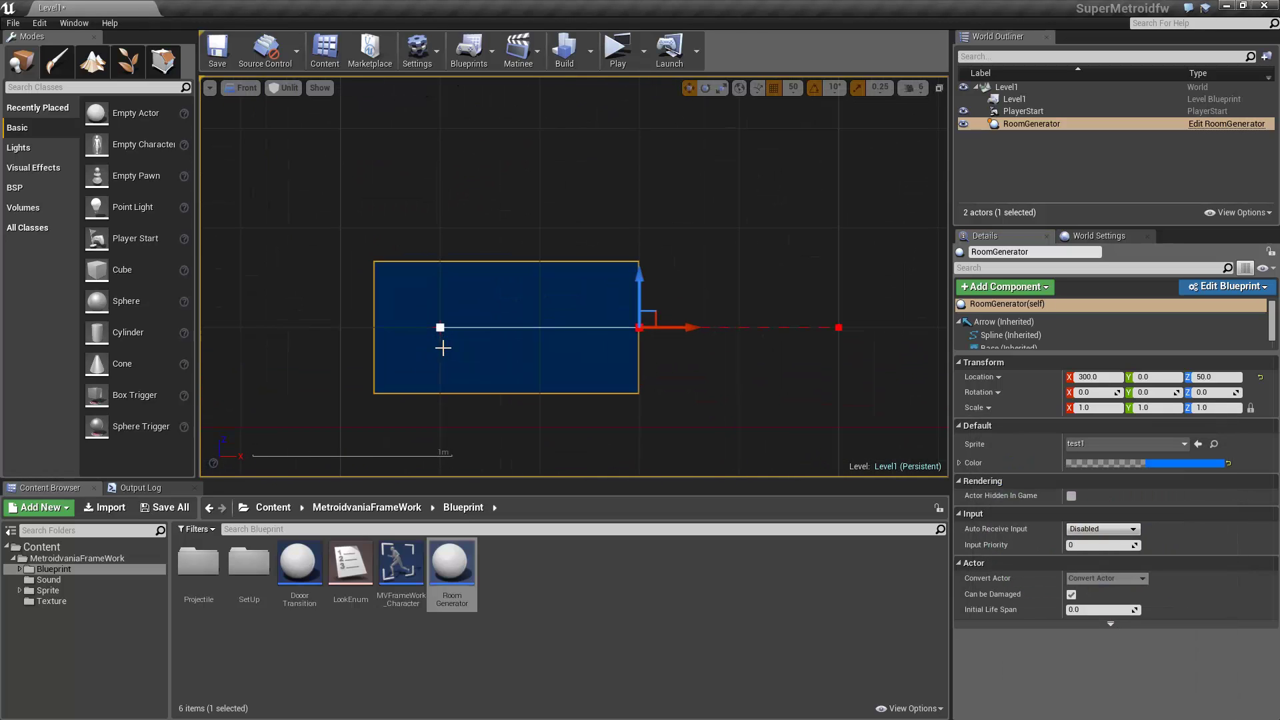
scroll(444, 325, up, 1)
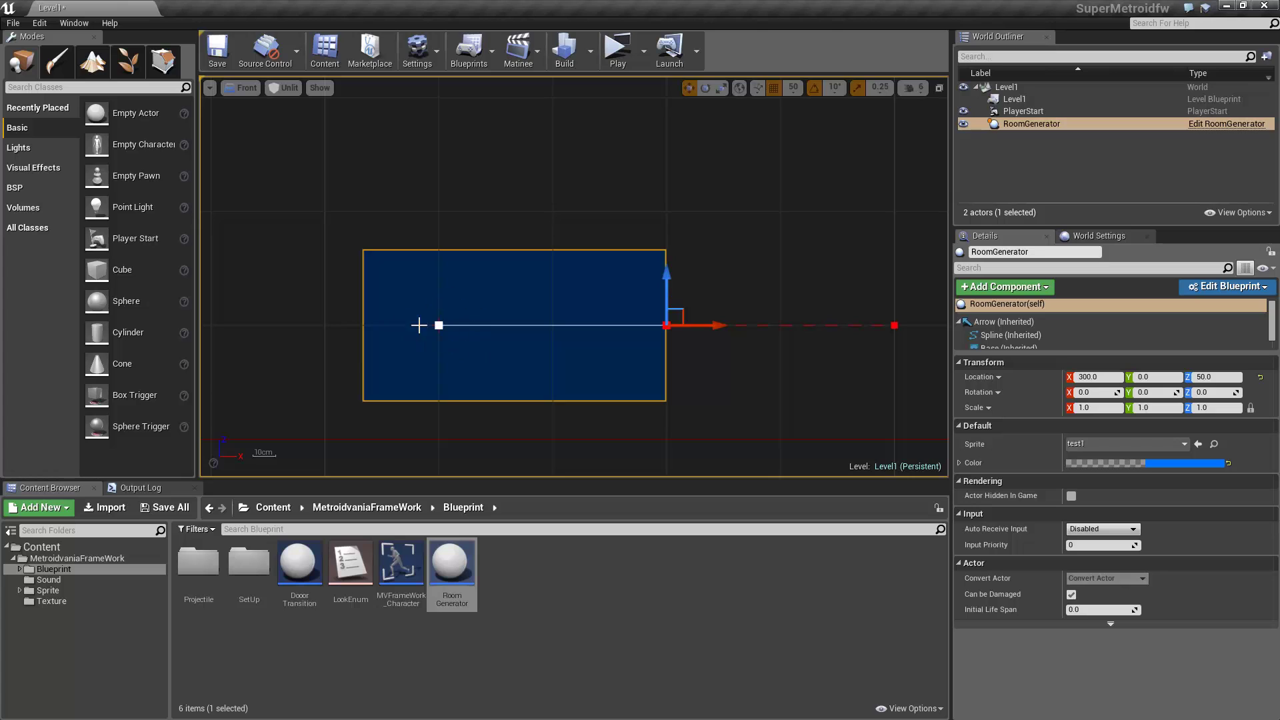
scroll(419, 326, down, 3)
drag(454, 311, 1055, 324)
key(f)
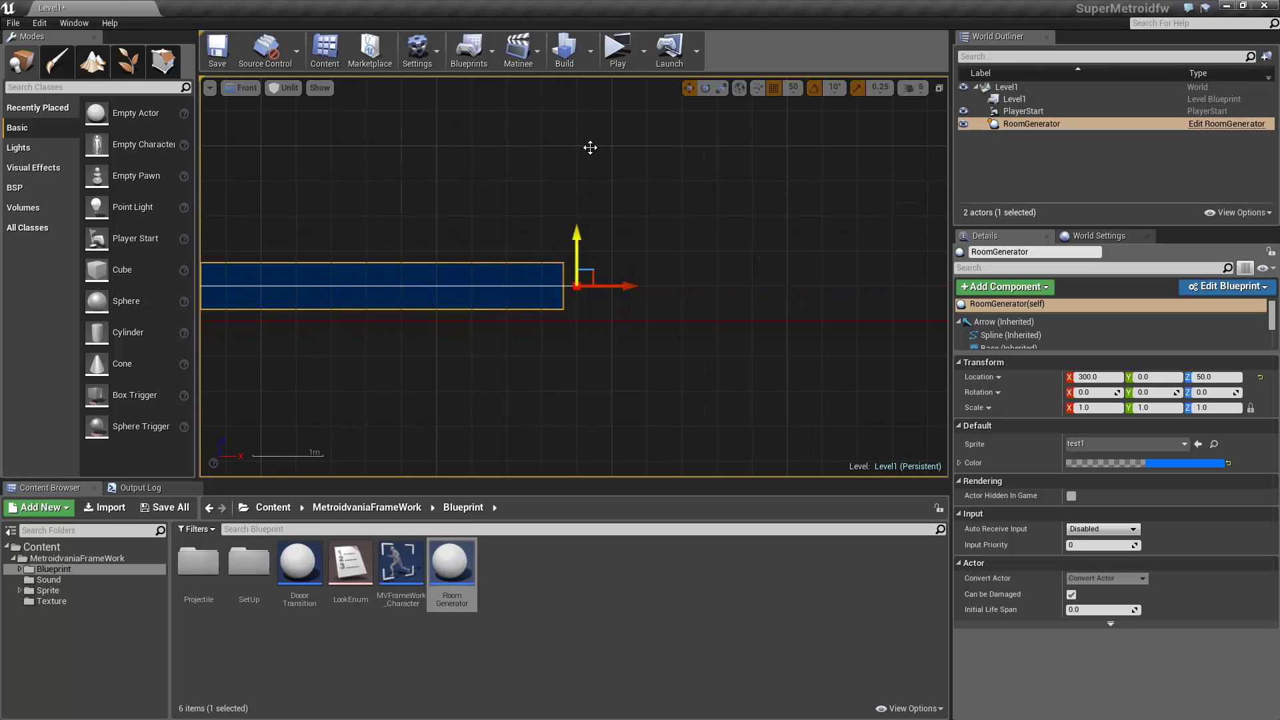
- Duplicate the floor's end spline point upward to raise a wall, and lower it to a two-tile height
alt+drag(591, 147, 590, 67)
right_drag(510, 393, 584, 516)
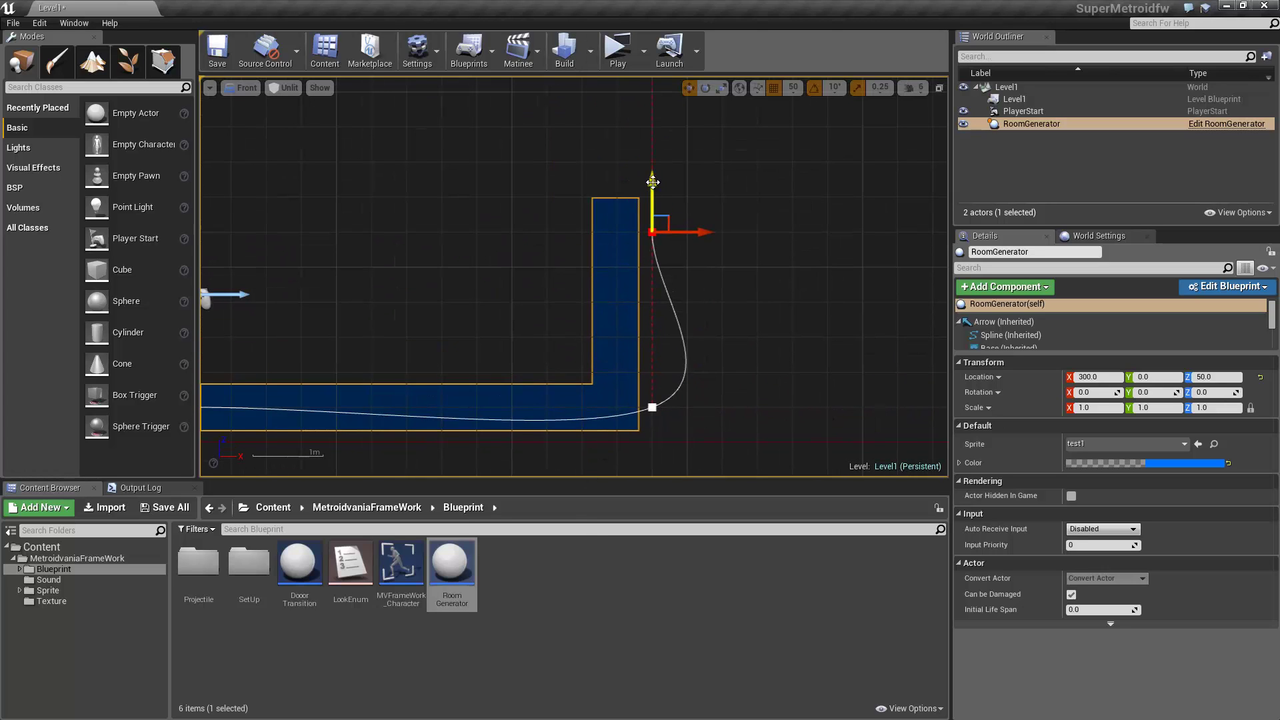
drag(653, 182, 654, 250)
right_drag(654, 251, 451, 293)
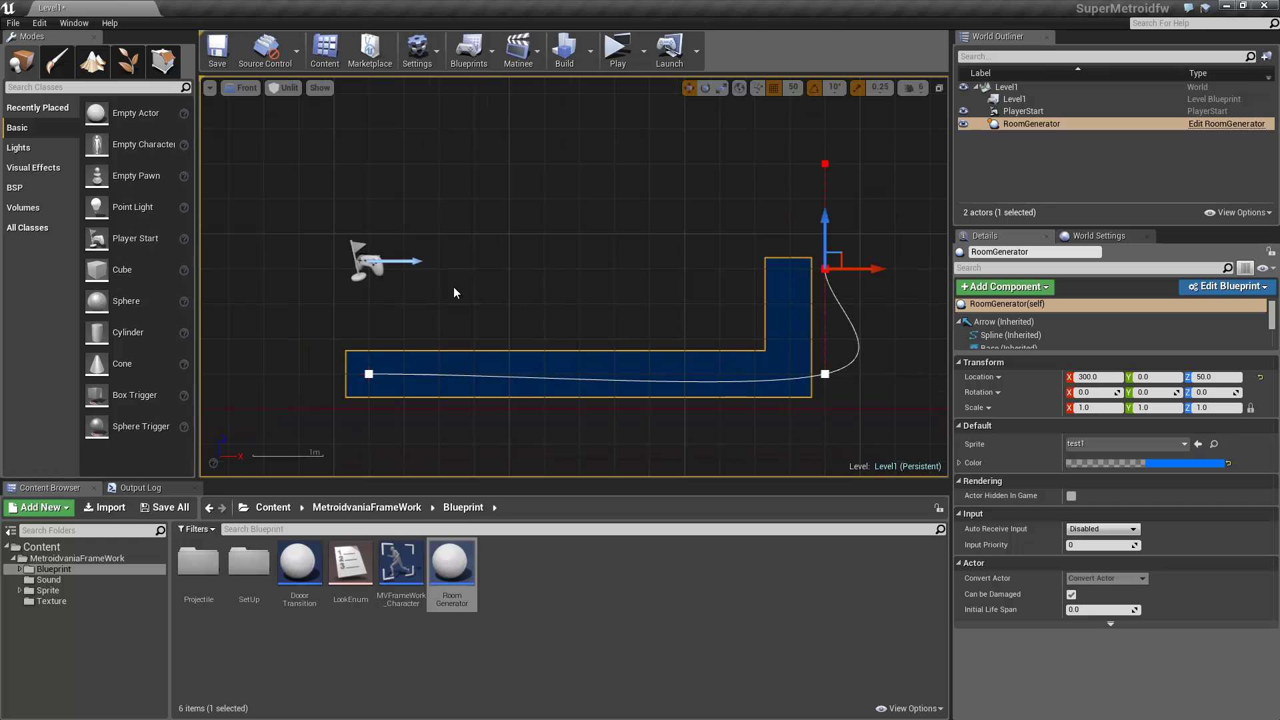
- Switch the viewport's view mode from Unlit to Wireframe
click(287, 88)
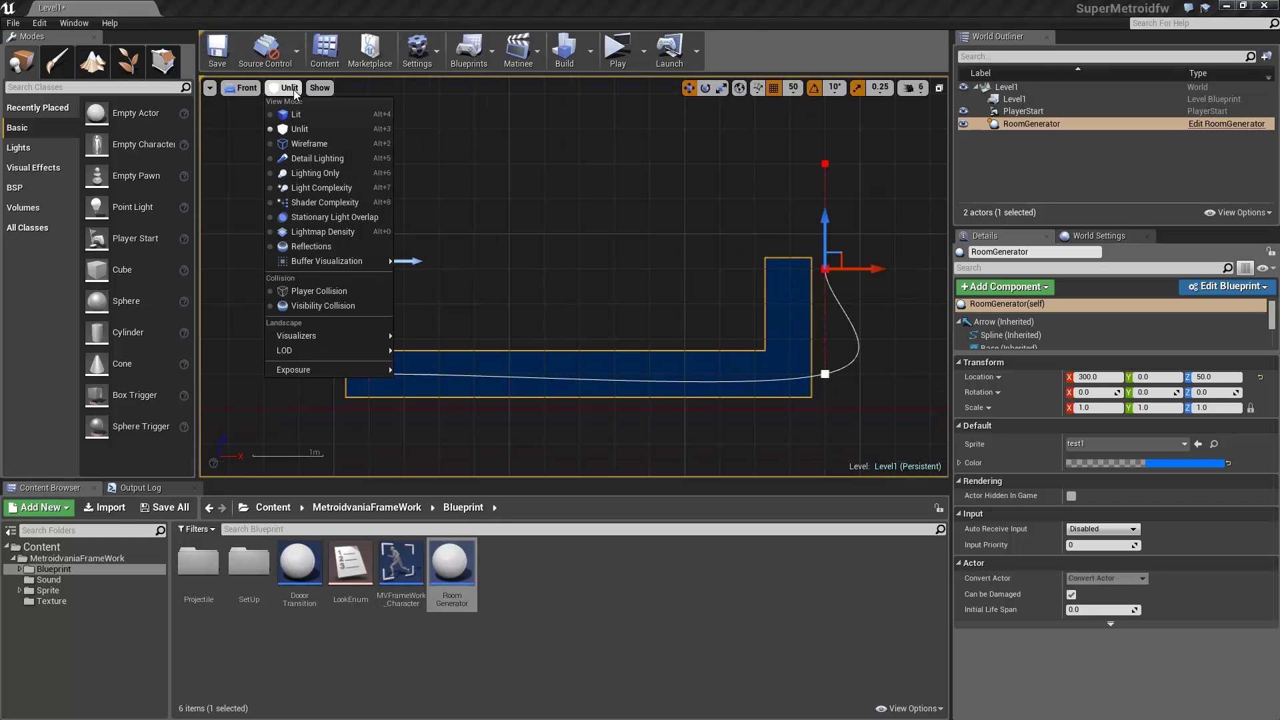
click(297, 143)
right_drag(705, 264, 546, 247)
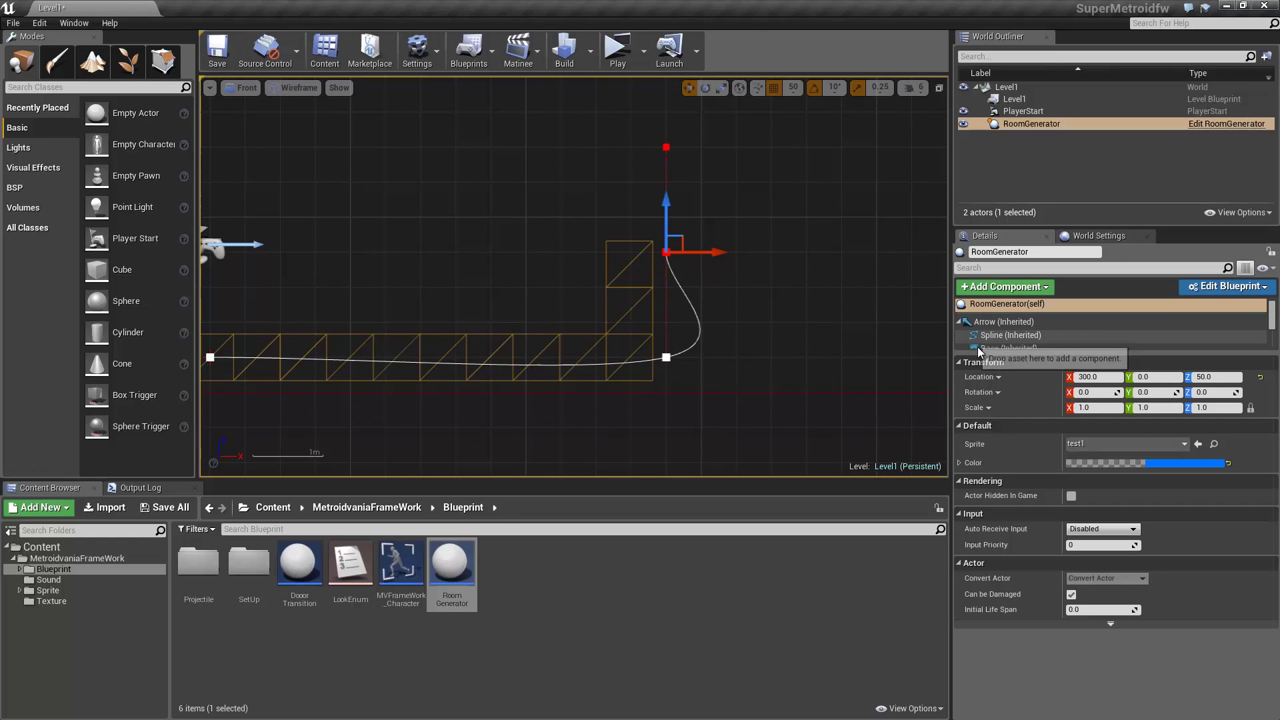
- Set the RoomGenerator's sprite to Up5 and raise the wall's top spline point
click(1136, 442)
click(1158, 390)
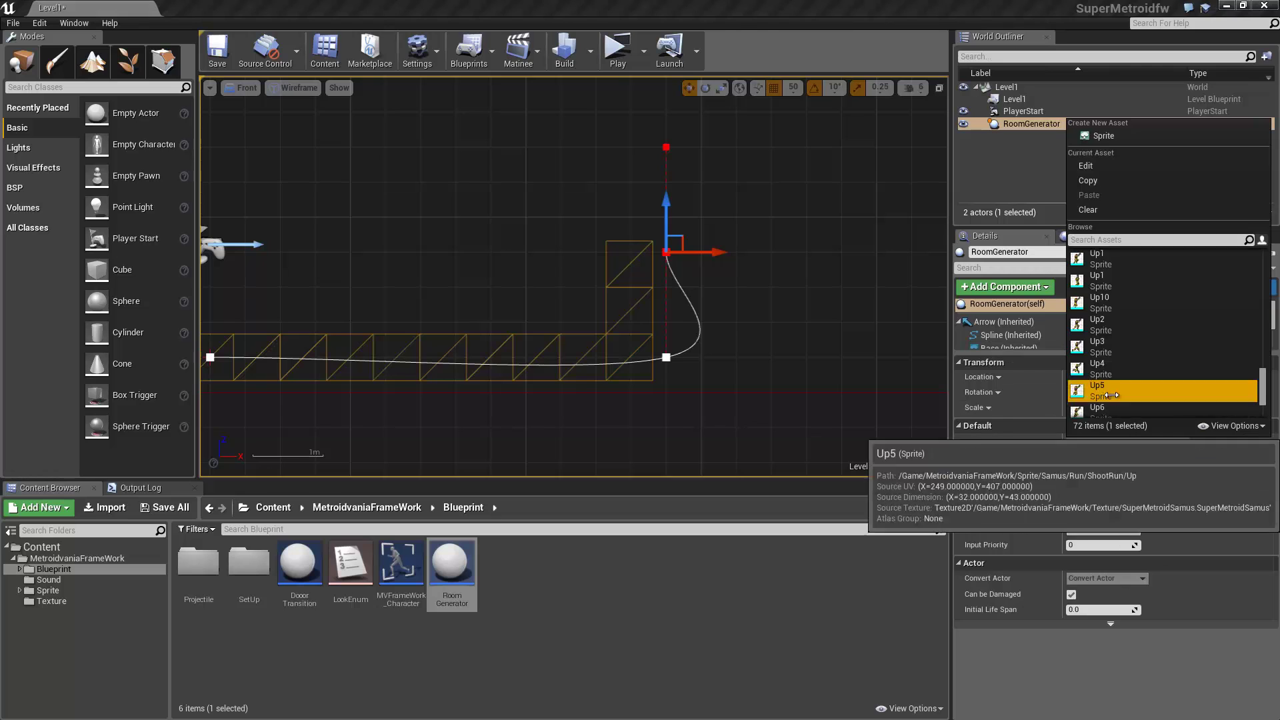
right_drag(811, 294, 697, 408)
scroll(831, 290, down, 6)
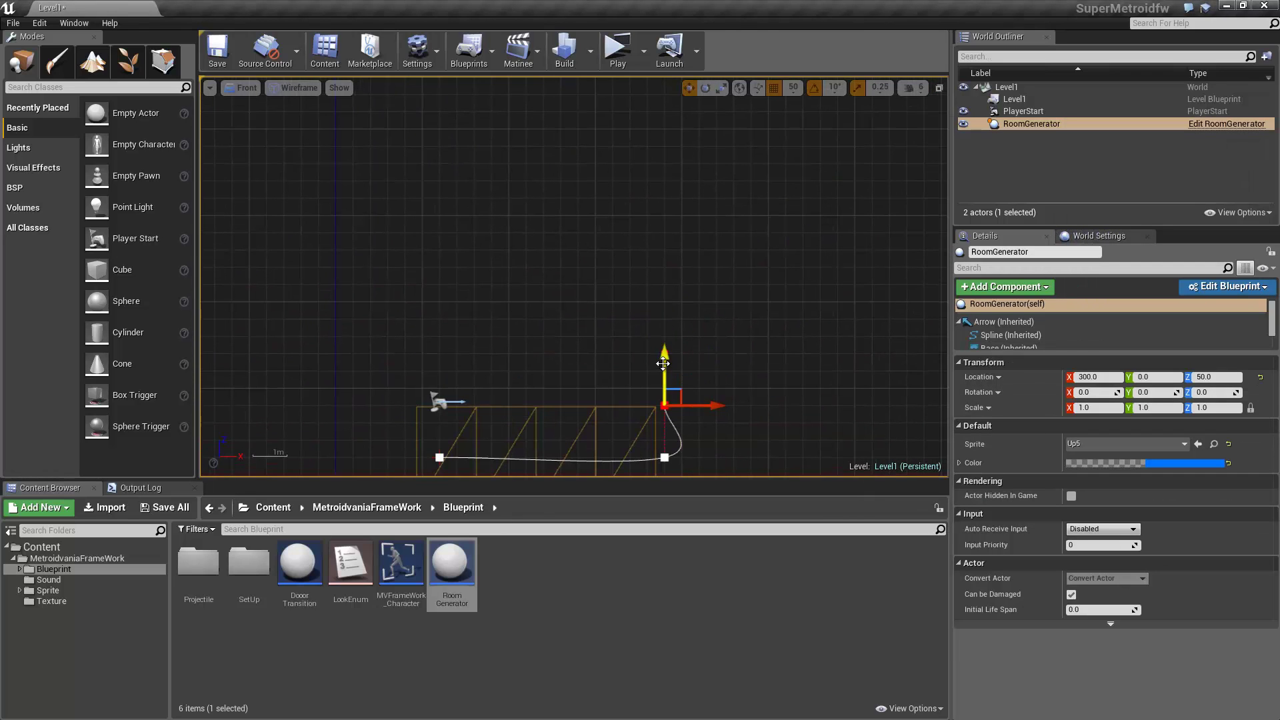
drag(663, 363, 662, 173)
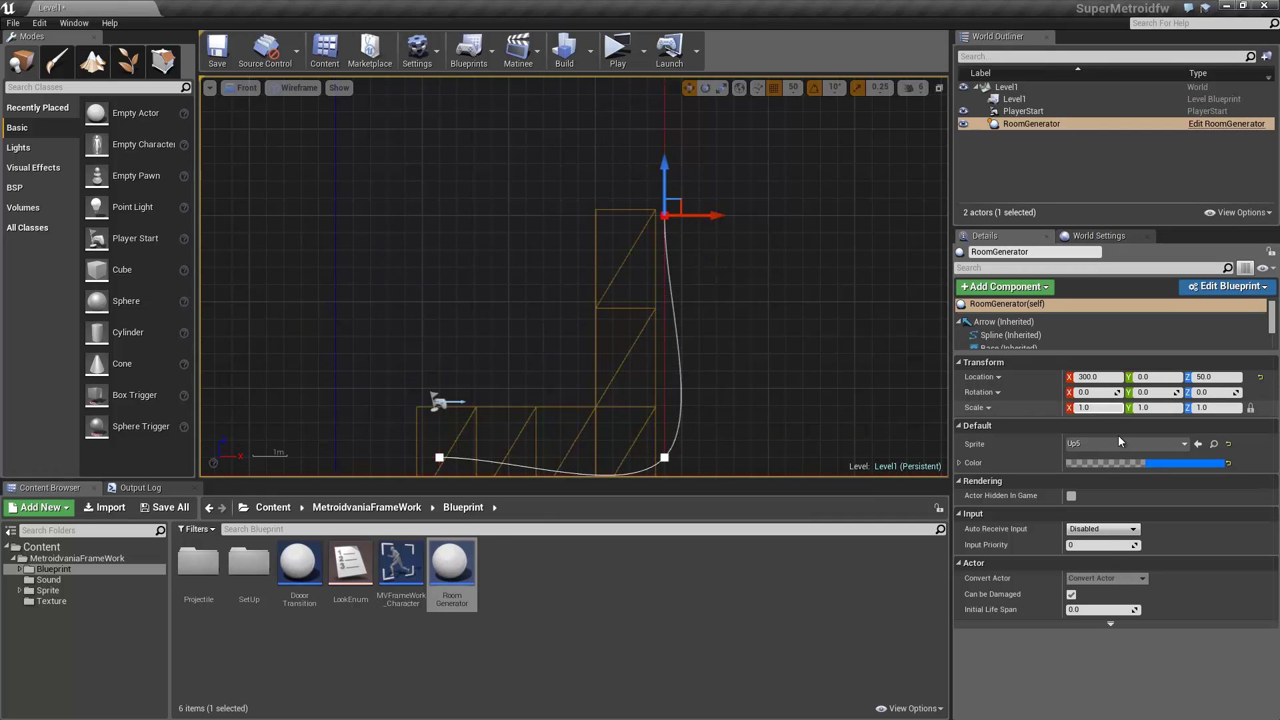
- Try the Up8 and WallJump1 sprites on the RoomGenerator, and restore the test1 sprite
click(1166, 443)
click(1130, 353)
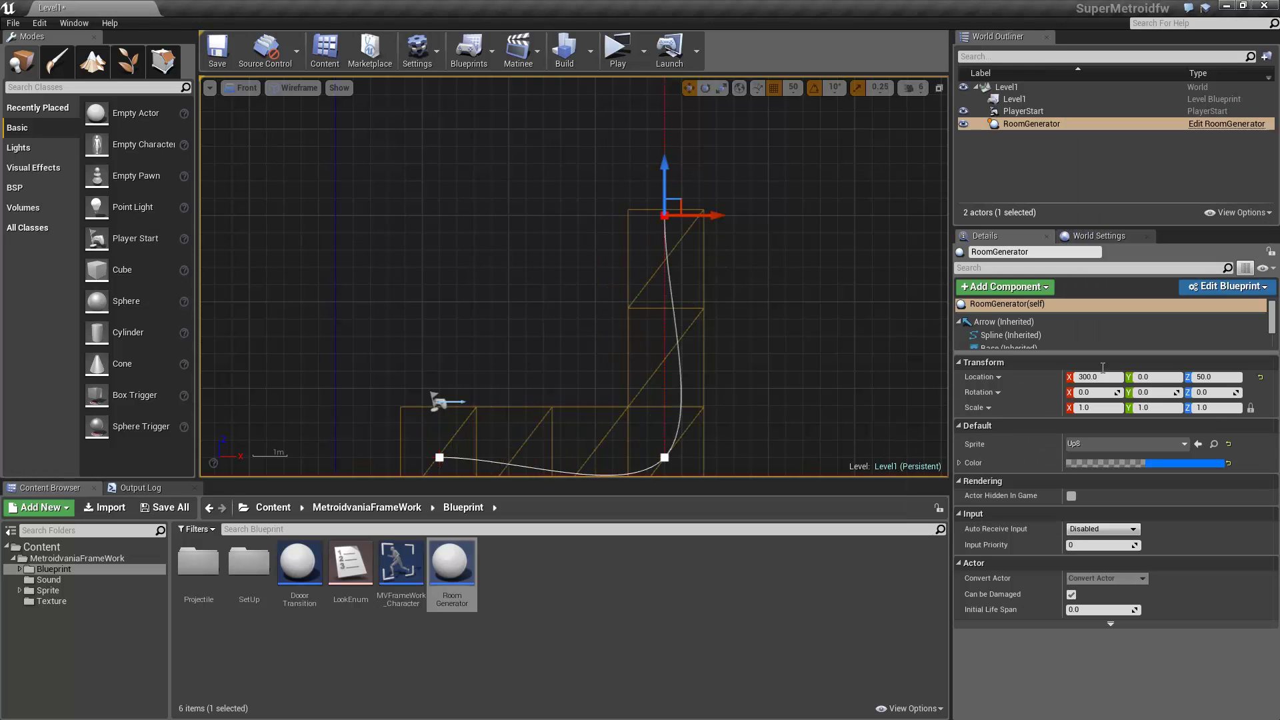
right_drag(756, 329, 600, 300)
scroll(600, 297, down, 2)
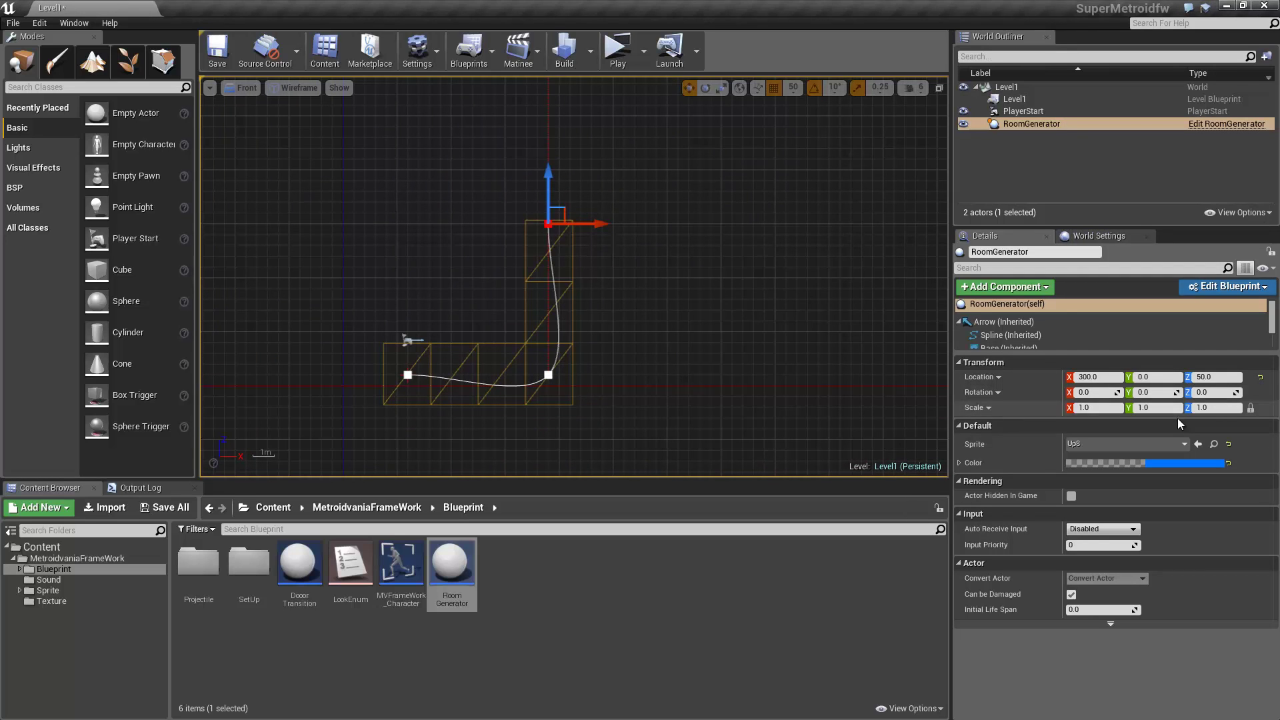
click(1165, 444)
click(1107, 334)
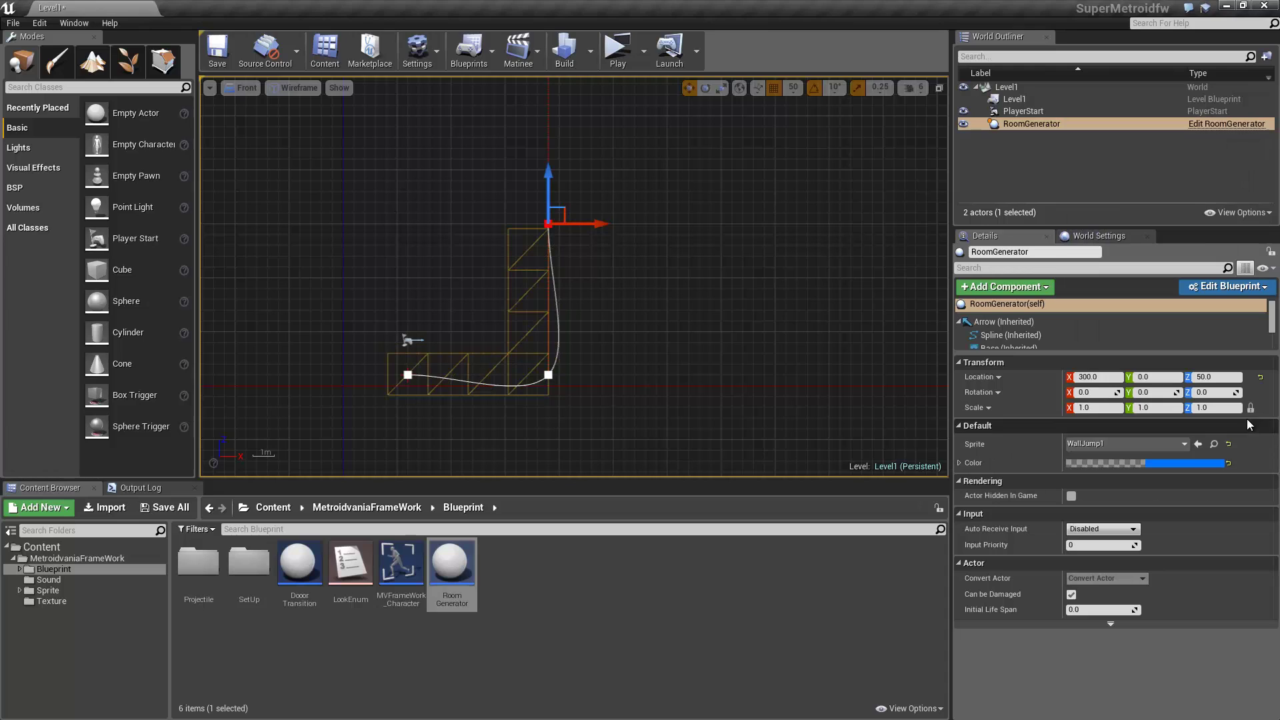
click(1133, 443)
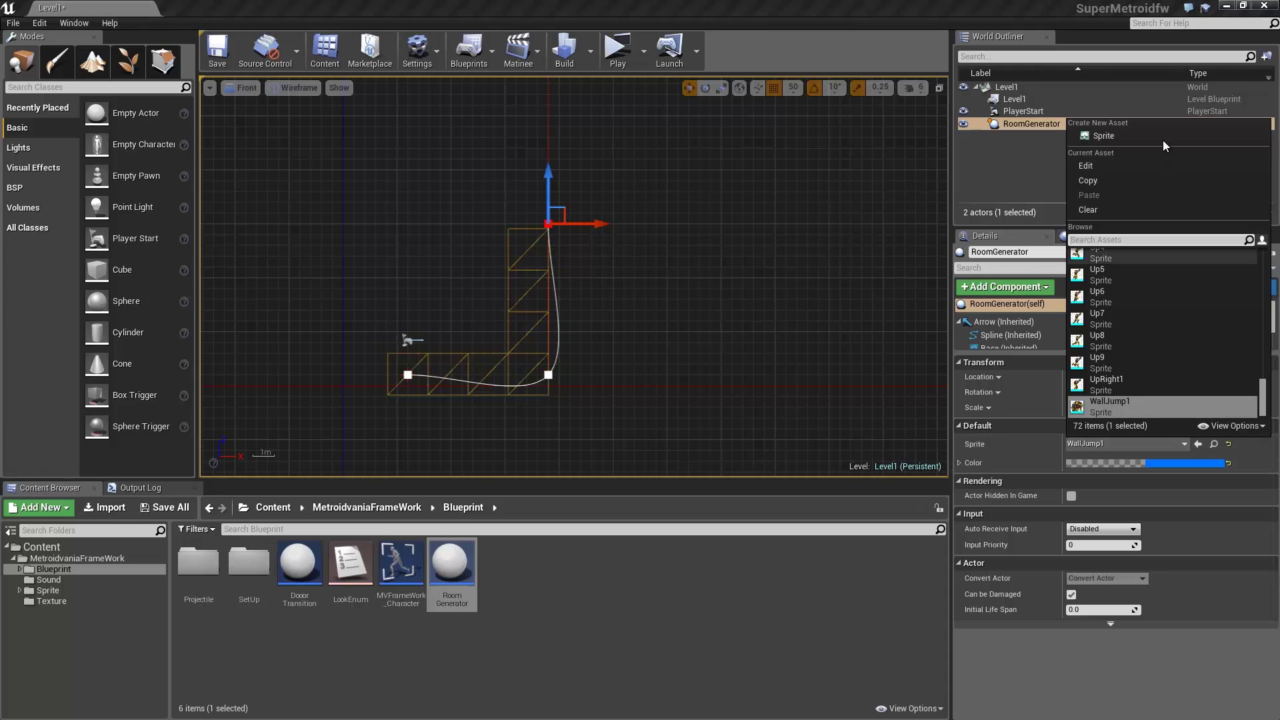
click(1107, 260)
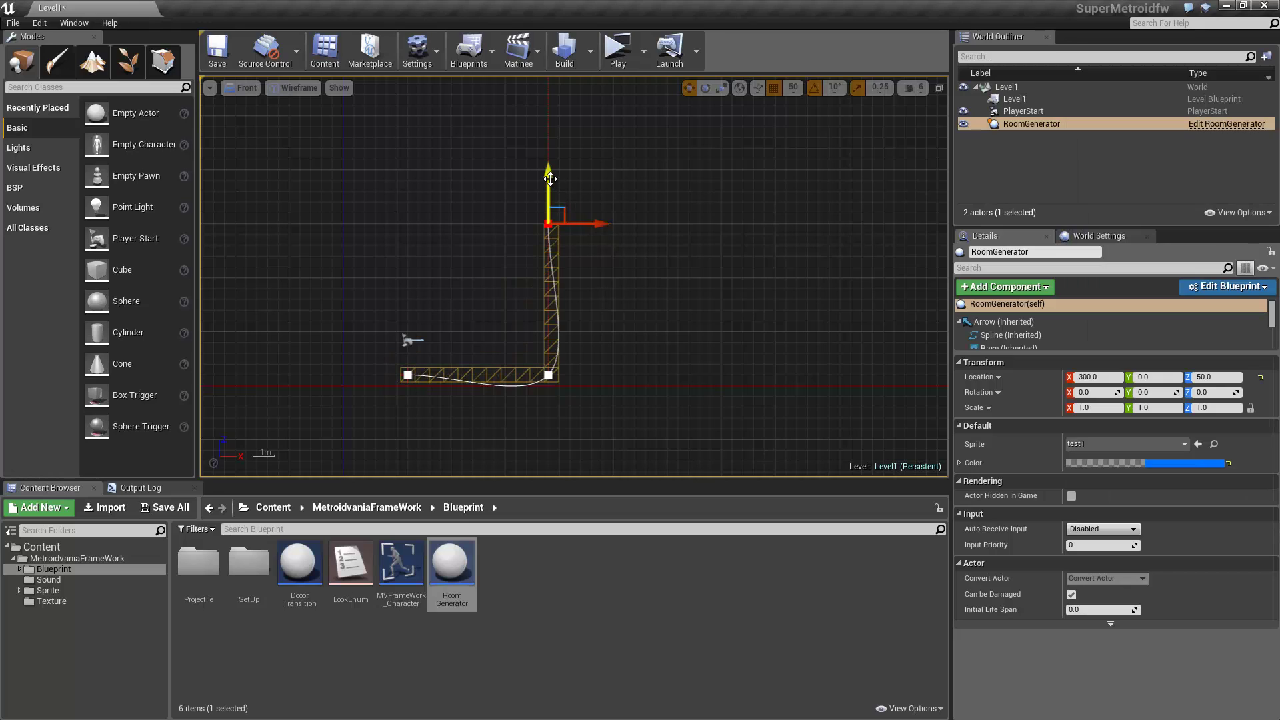
- Bring the wall's spline point back down to floor level and extend the floor further right
drag(551, 179, 548, 319)
drag(548, 375, 668, 375)
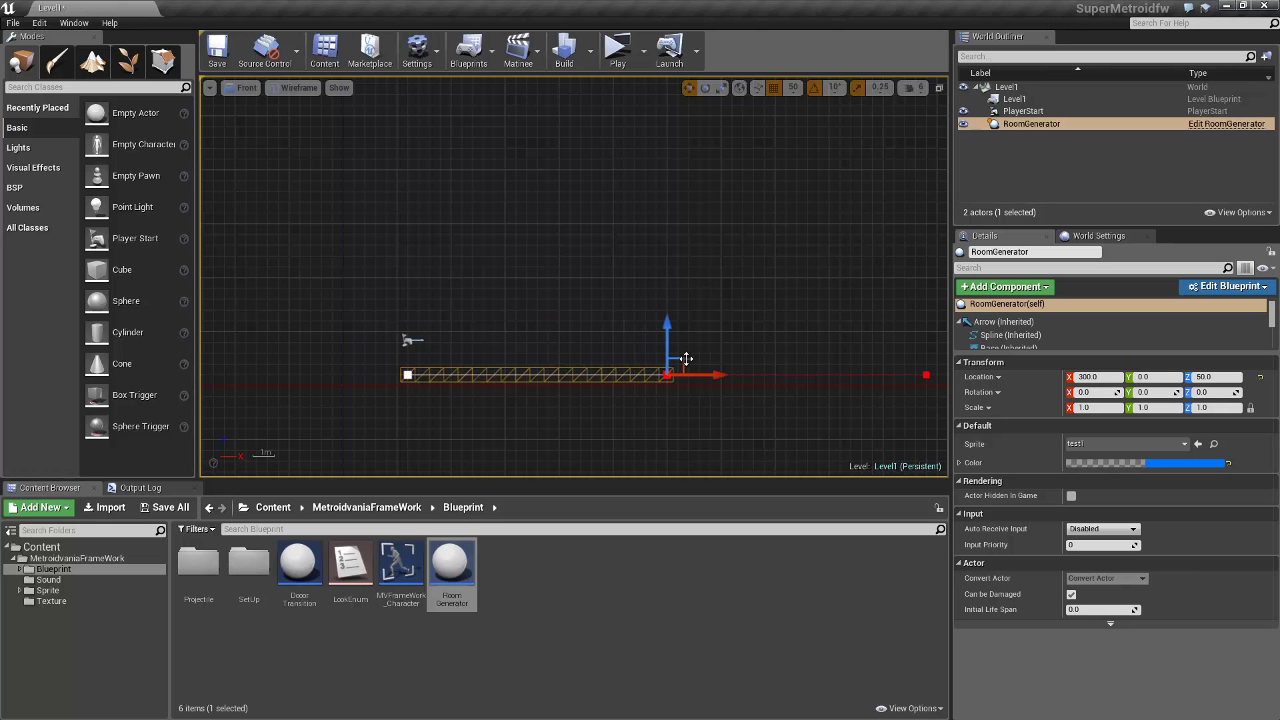
- Build a raised platform at the floor's end by duplicating spline points up, right and back down
alt+drag(669, 329, 662, 295)
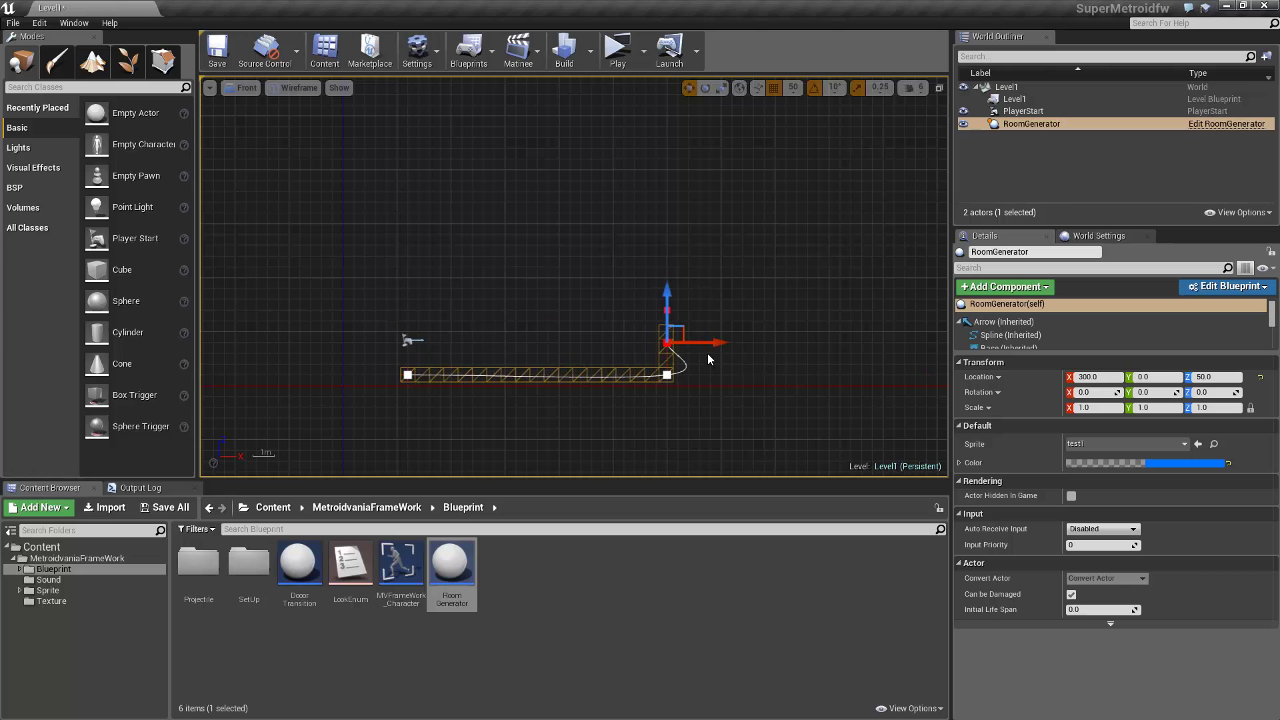
alt+drag(725, 347, 842, 353)
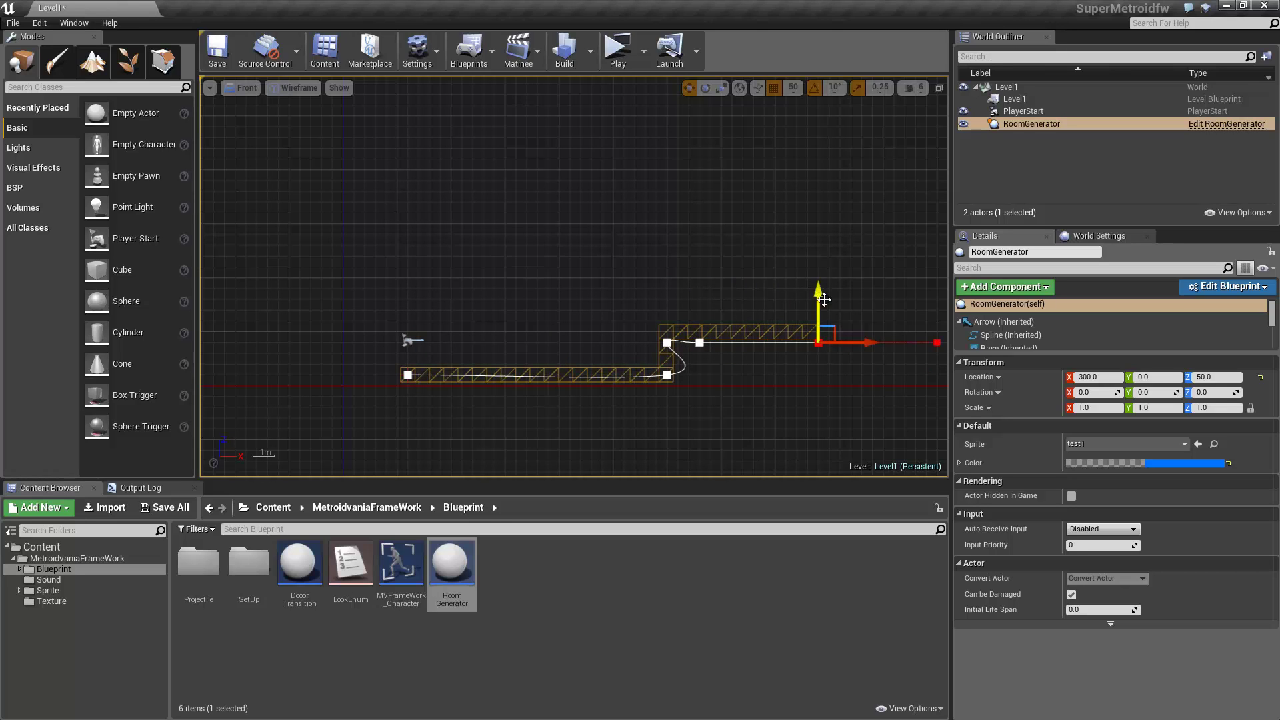
alt+drag(824, 300, 824, 343)
right_drag(886, 353, 486, 334)
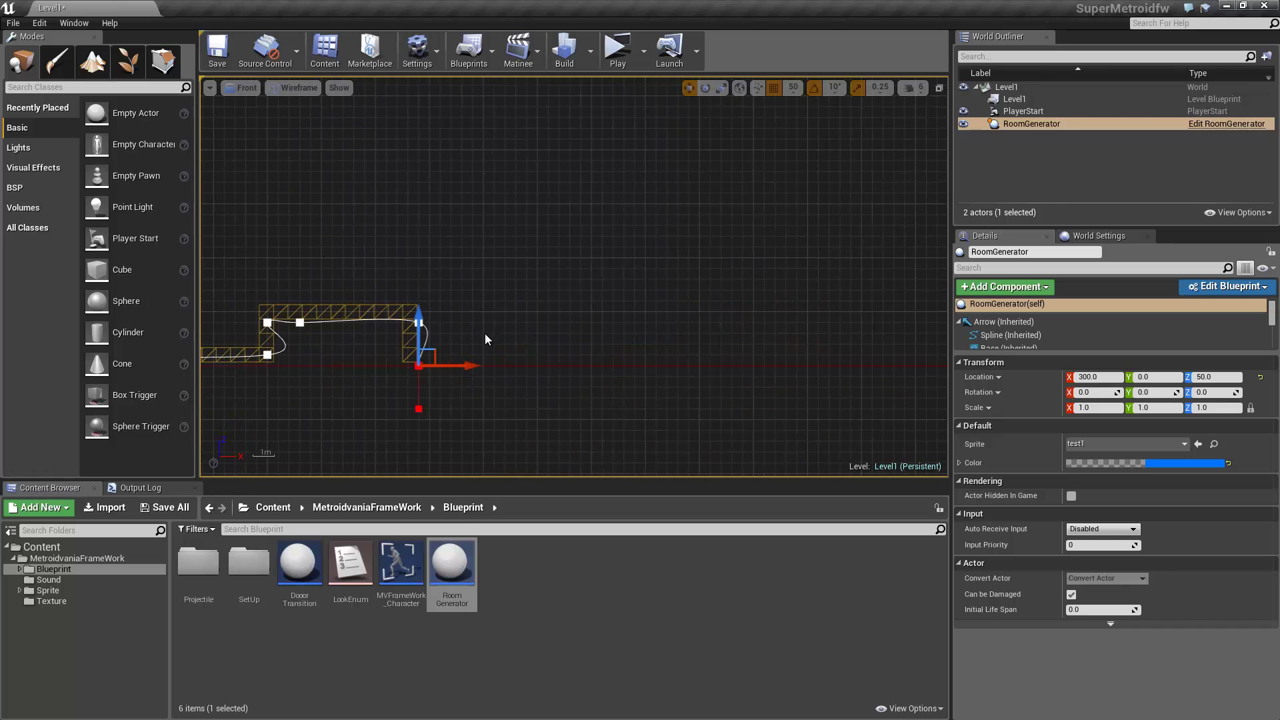
- Continue the floor right of the raised platform and raise a tall right wall with duplicated spline points
alt+drag(472, 365, 703, 368)
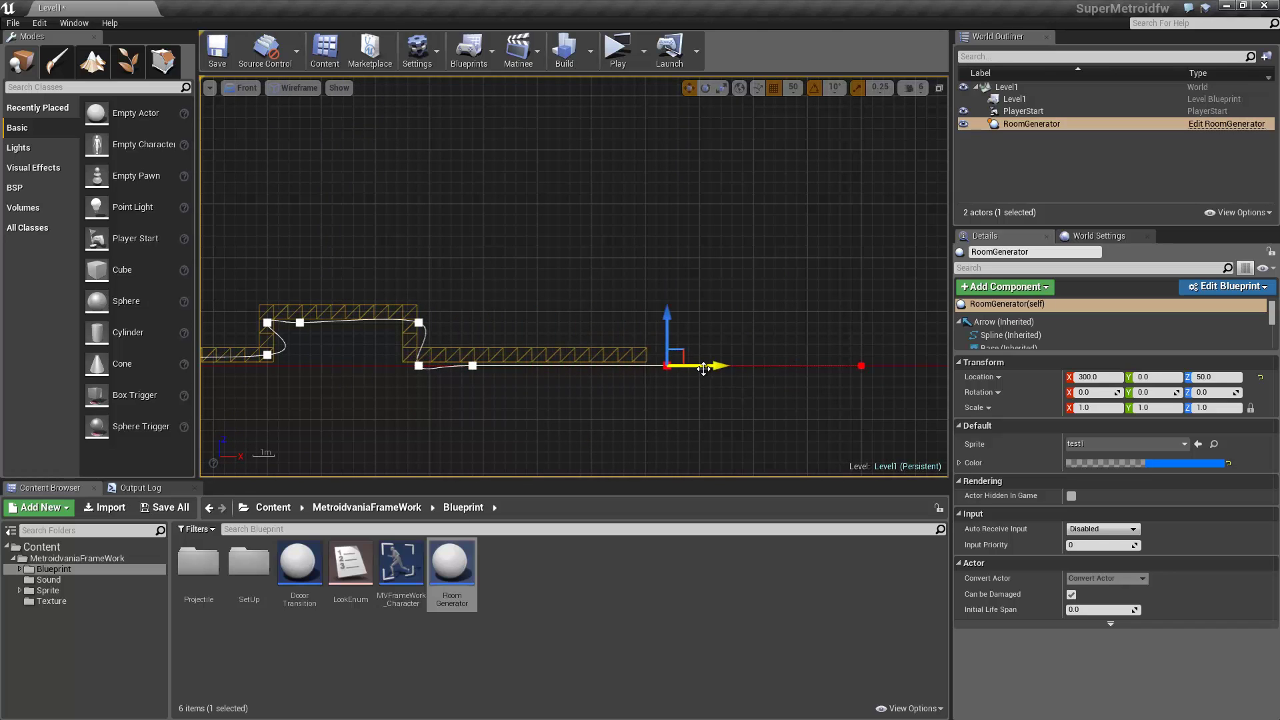
alt+drag(667, 316, 667, 98)
right_drag(574, 306, 655, 437)
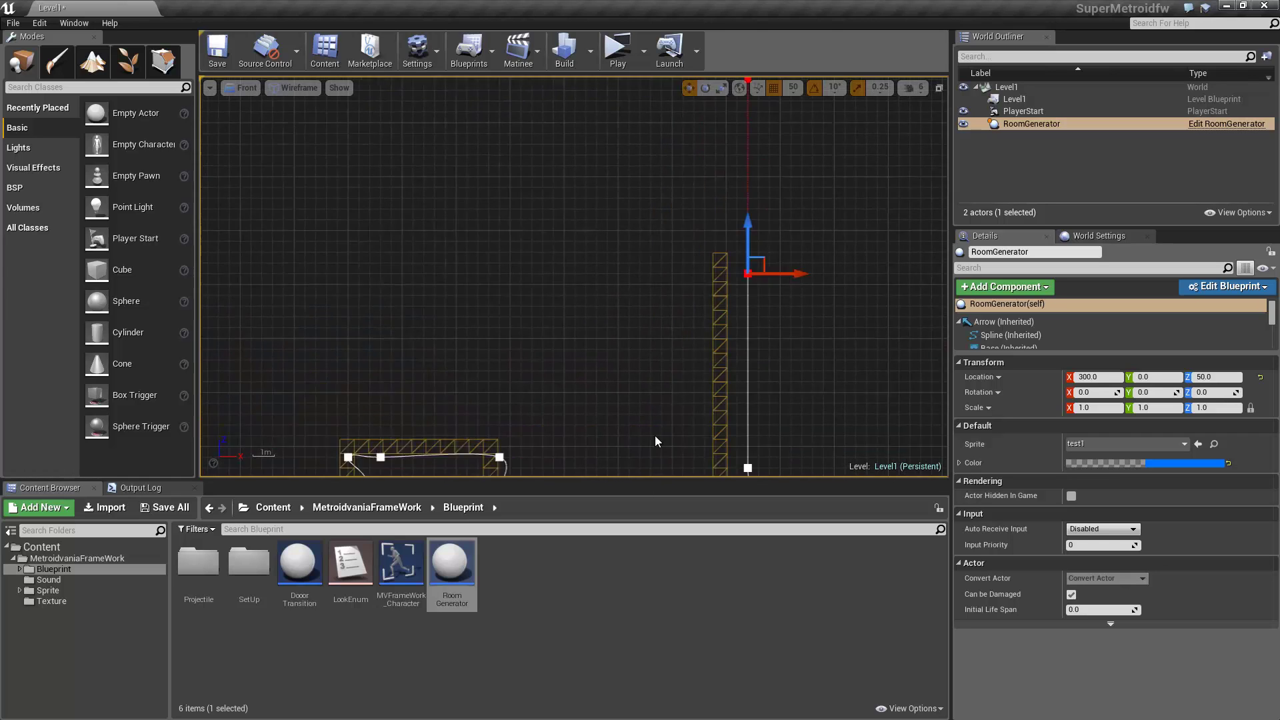
scroll(631, 353, down, 4)
drag(705, 263, 702, 247)
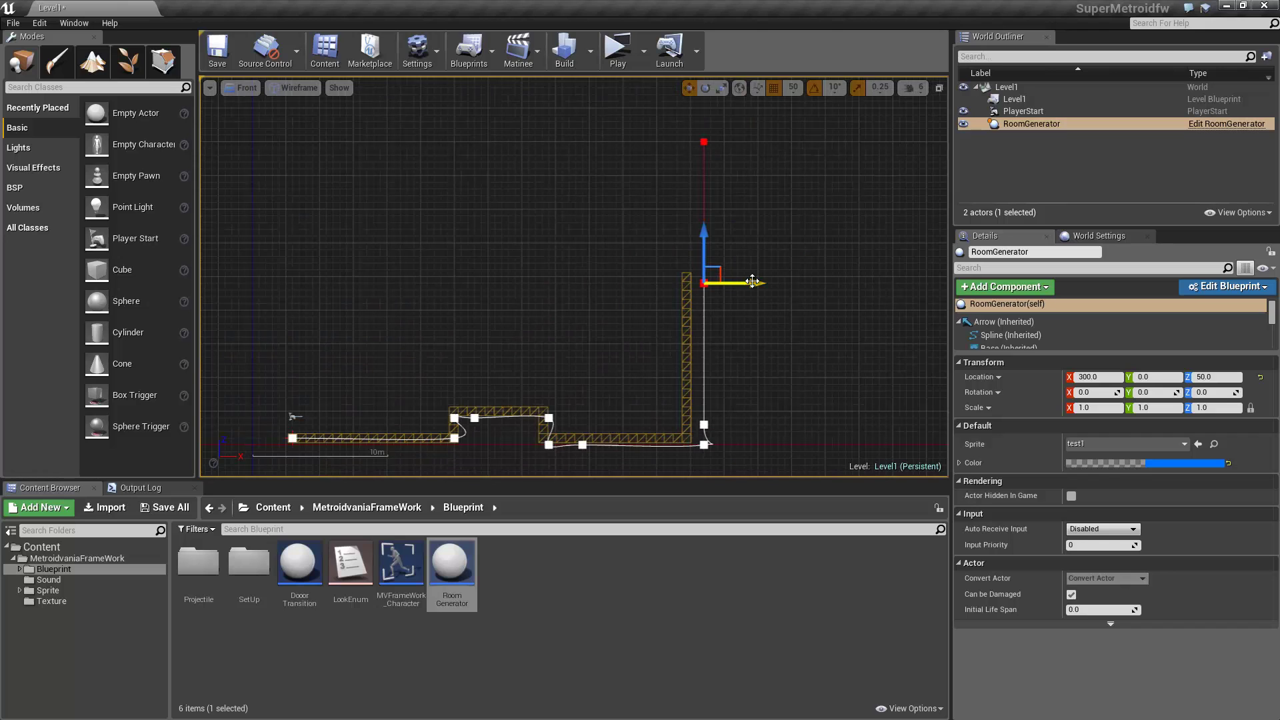
- Duplicate the right wall's top spline point leftward to form a ceiling reaching almost above the player start
alt+drag(752, 281, 352, 297)
right_drag(615, 288, 724, 213)
scroll(320, 221, up, 3)
right_drag(456, 229, 474, 190)
drag(544, 163, 551, 168)
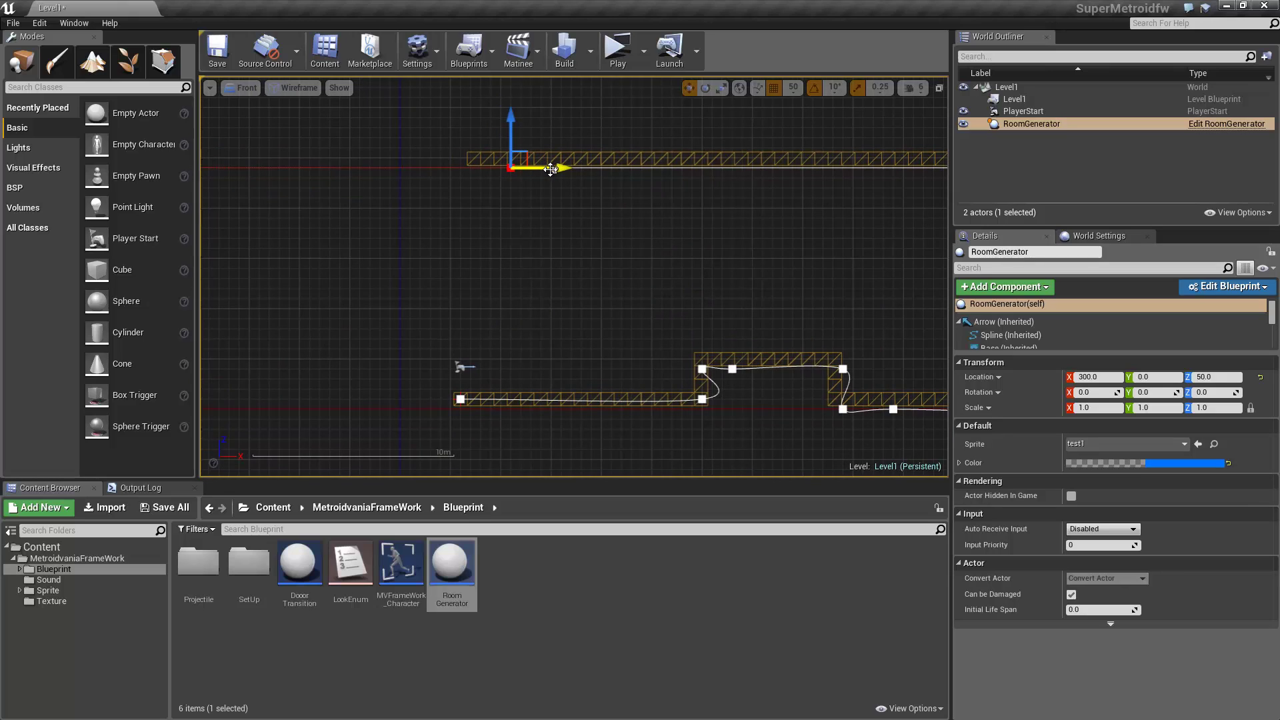
- Form the left wall from the ceiling down to the floor, deleting the extra spline point and aligning the corner to close the room
mouse_move(510, 121)
alt+mouse_down()
mouse_move(518, 257)
mouse_move(517, 114)
mouse_move(519, 143)
alt+mouse_up()
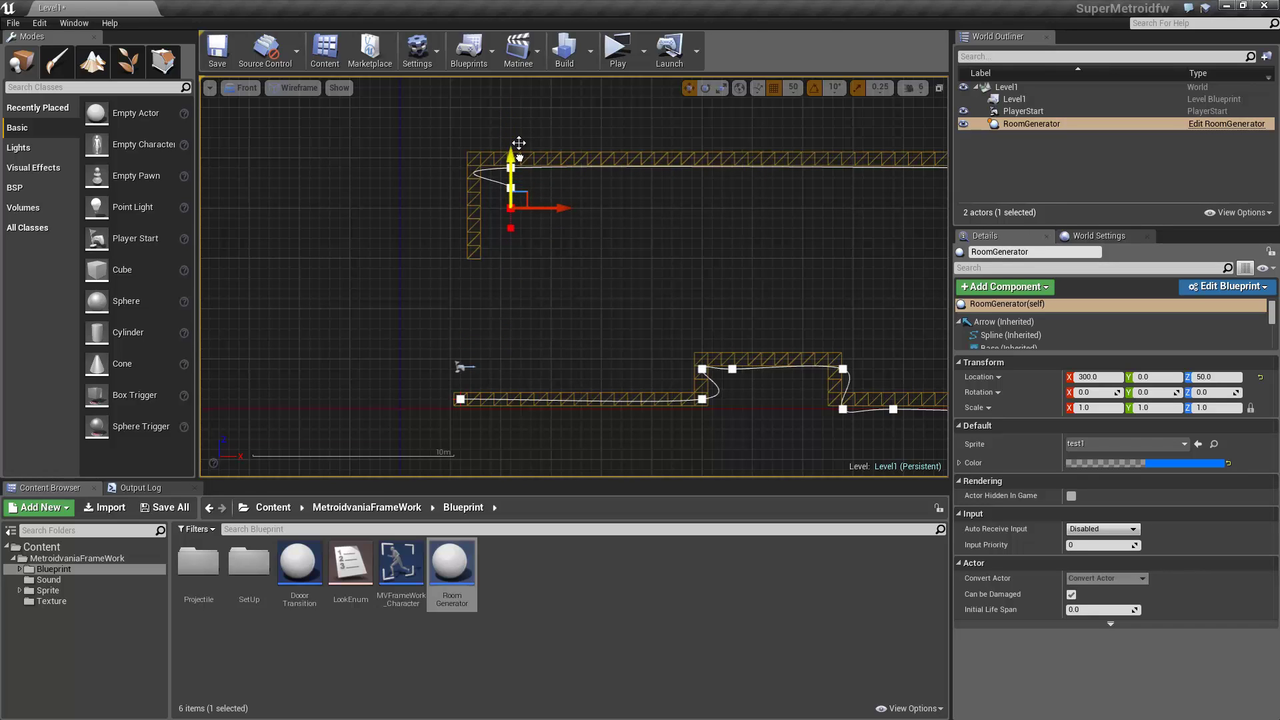
key(Delete)
click(510, 186)
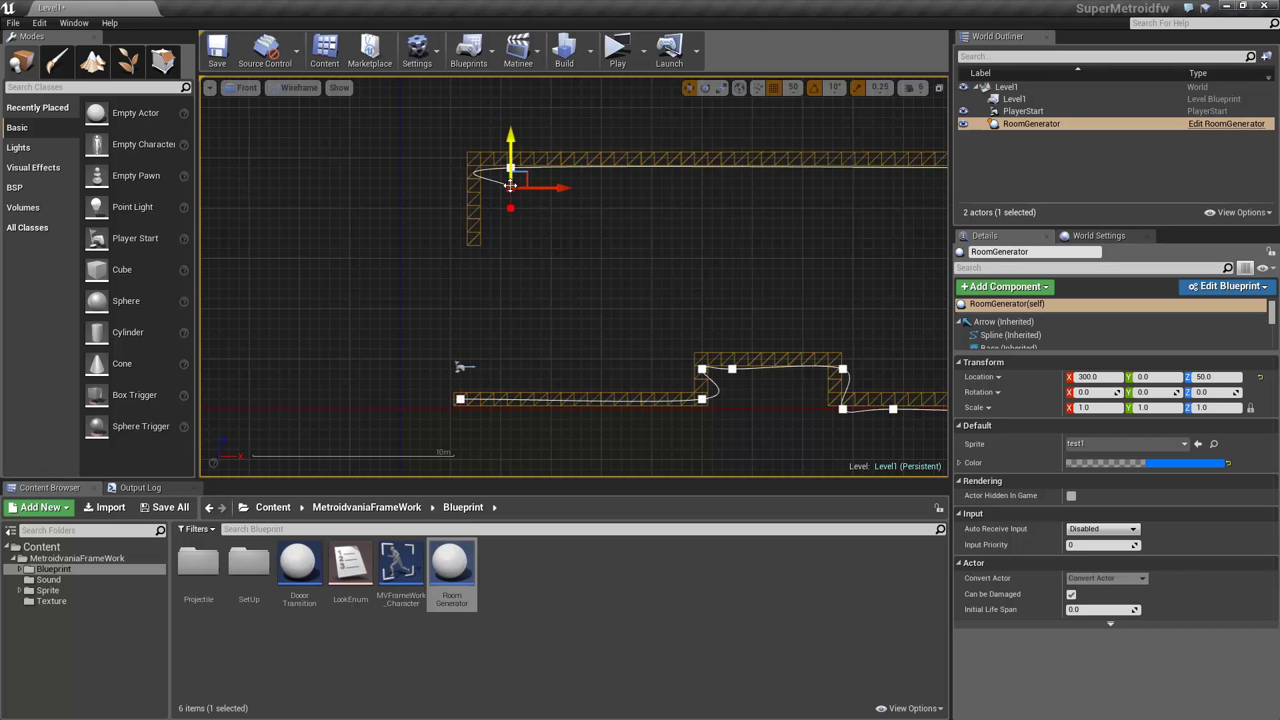
click(509, 166)
drag(545, 166, 506, 341)
click(510, 187)
- Run a brief playtest, and move the player start to the right, clear of the left wall
click(614, 63)
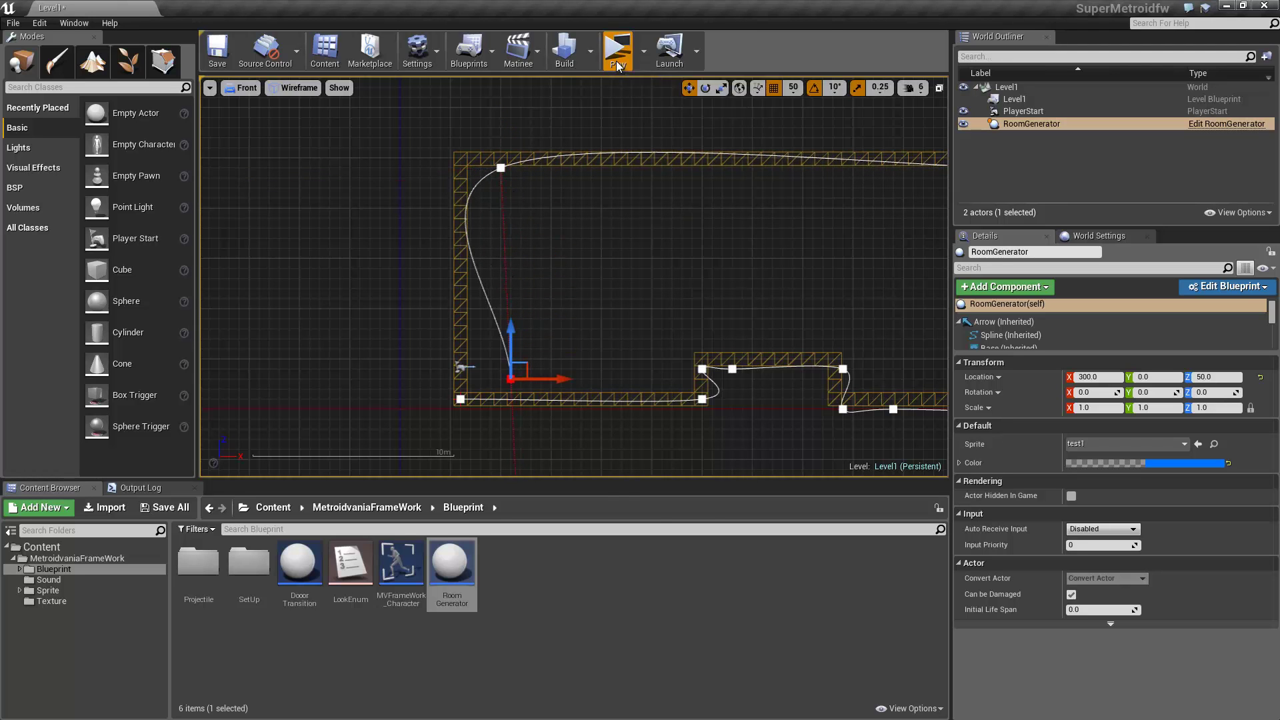
key(Escape)
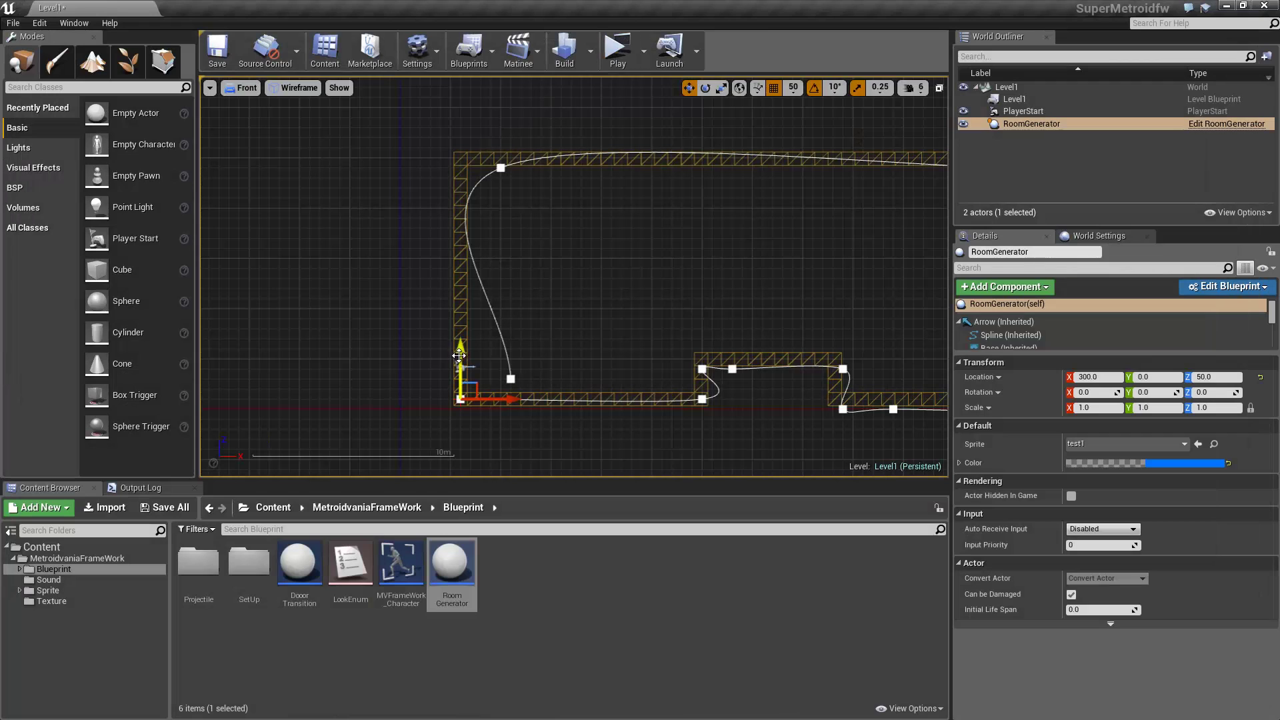
scroll(453, 336, up, 6)
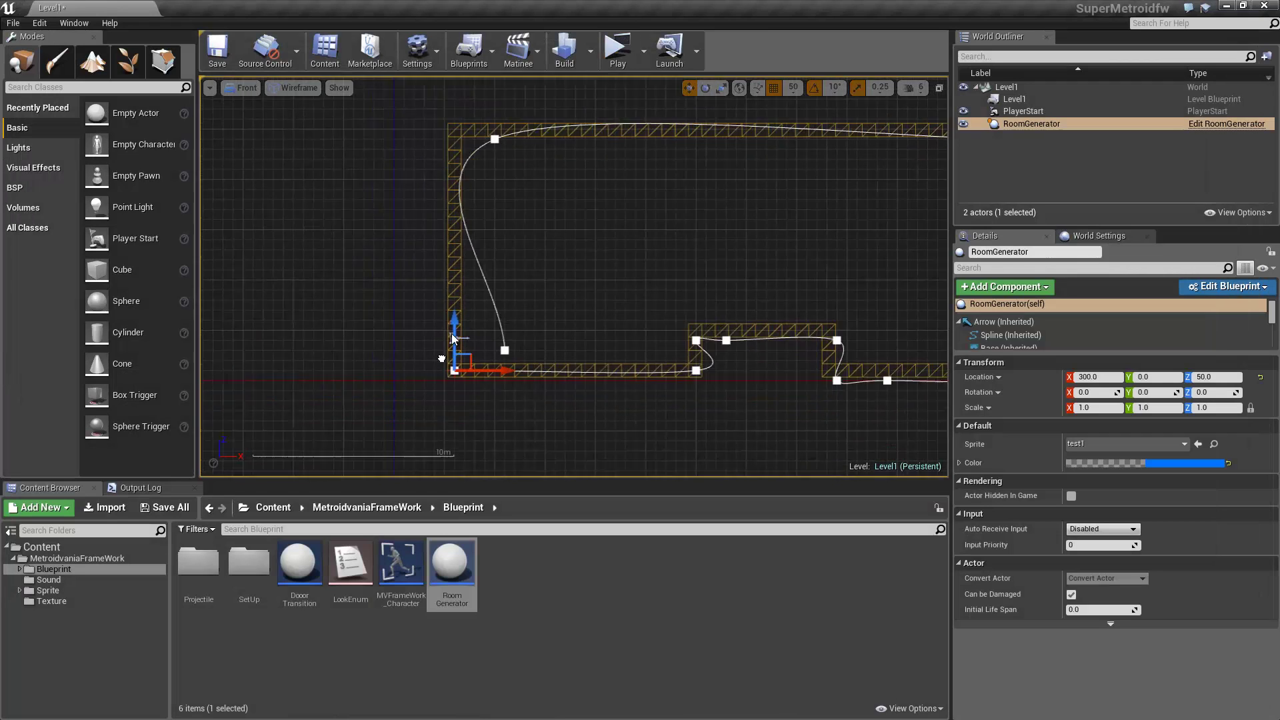
click(504, 245)
scroll(559, 234, up, 3)
drag(559, 234, 657, 230)
- Playtest the room by moving the character from the left wall over the raised platform to the floor beyond it
click(613, 52)
key(a)
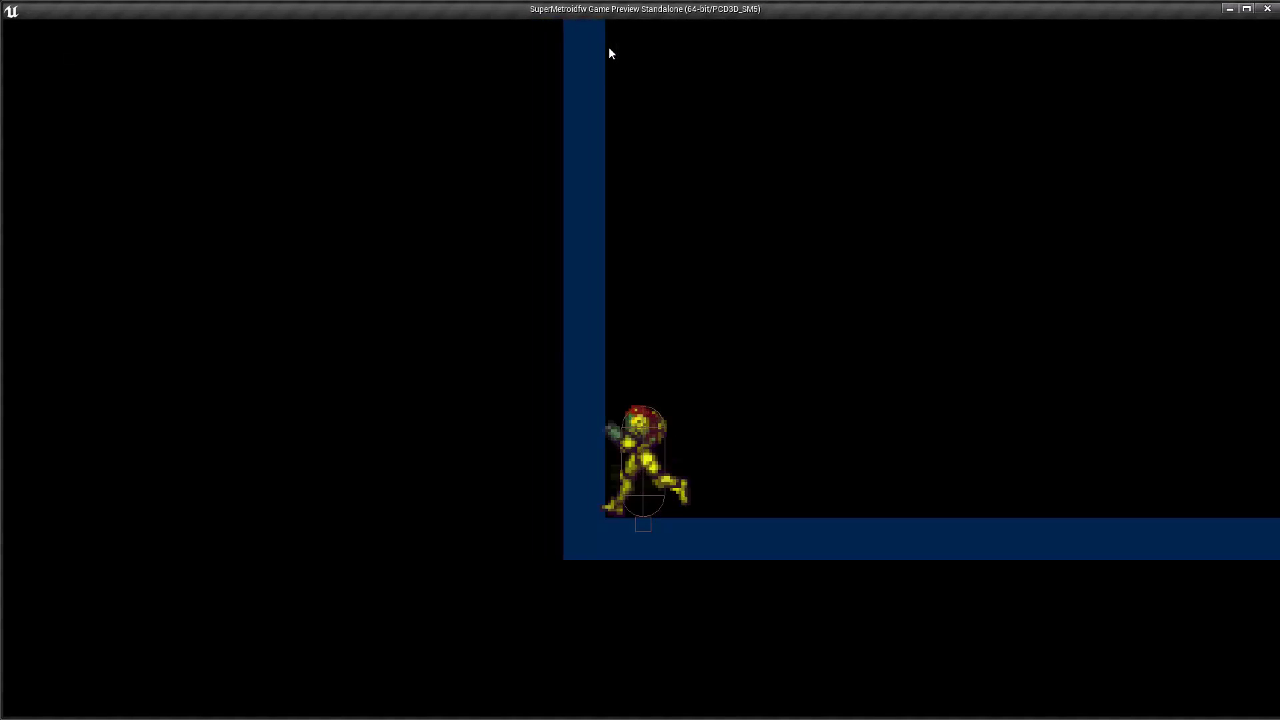
key(d)
key(space)
key(d)
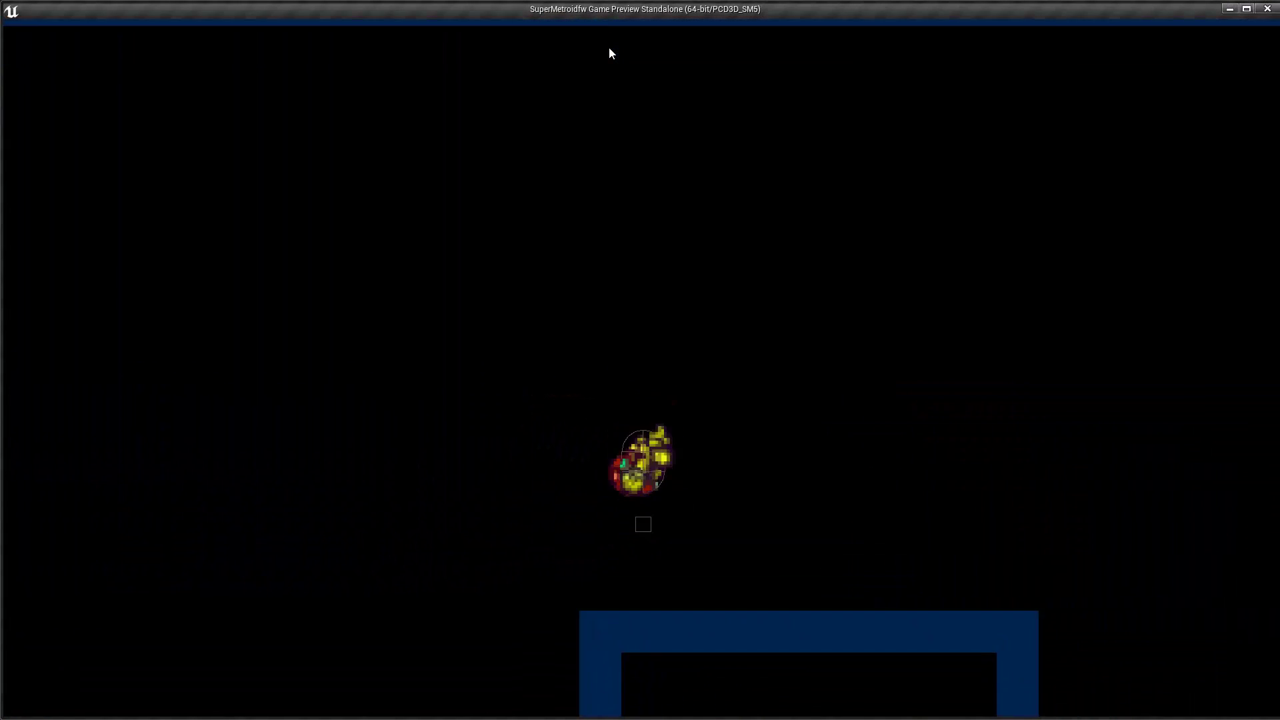
key(Left)
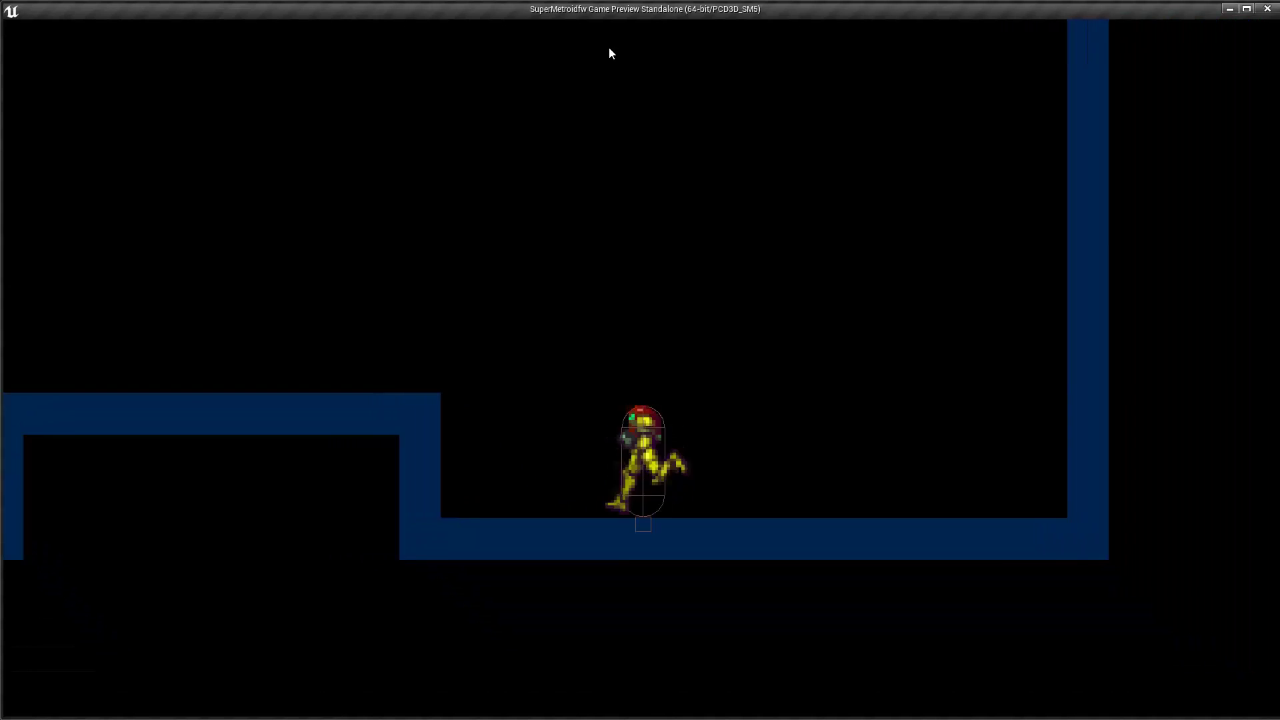
key(Right)
key(Left)
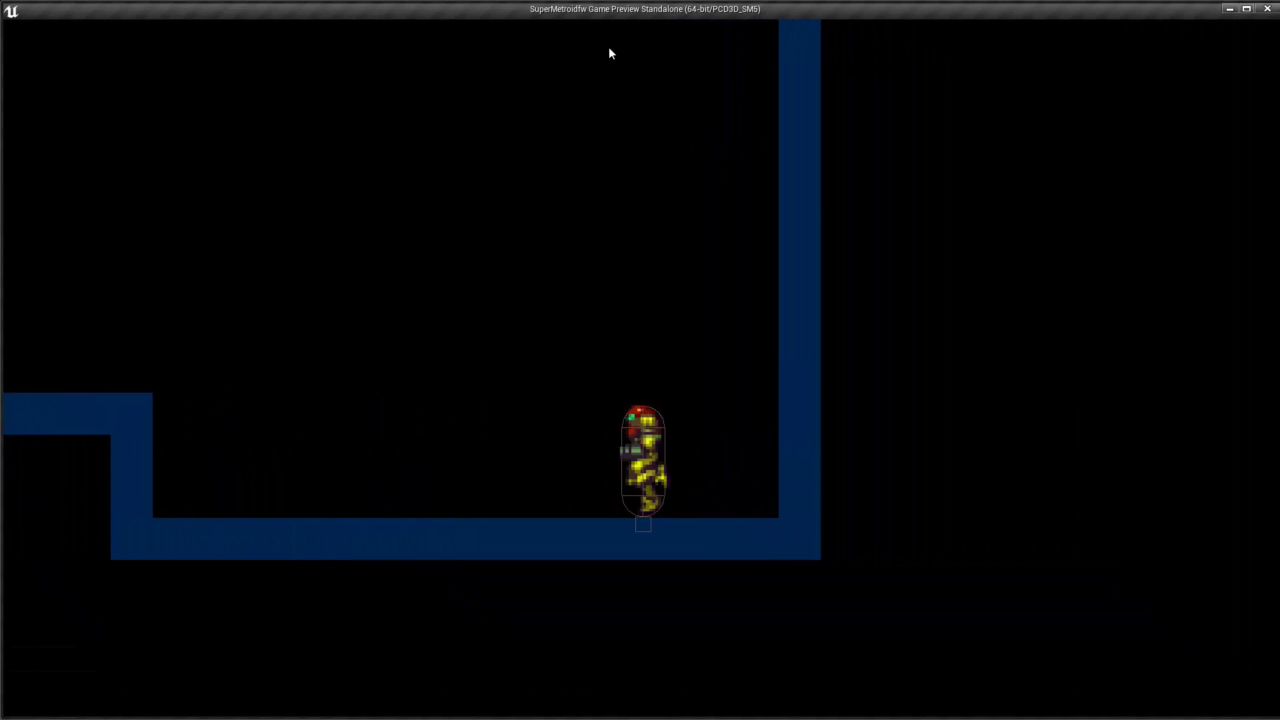
- Take the character back across the room and jump up along the left wall
key(space)
key(Left)
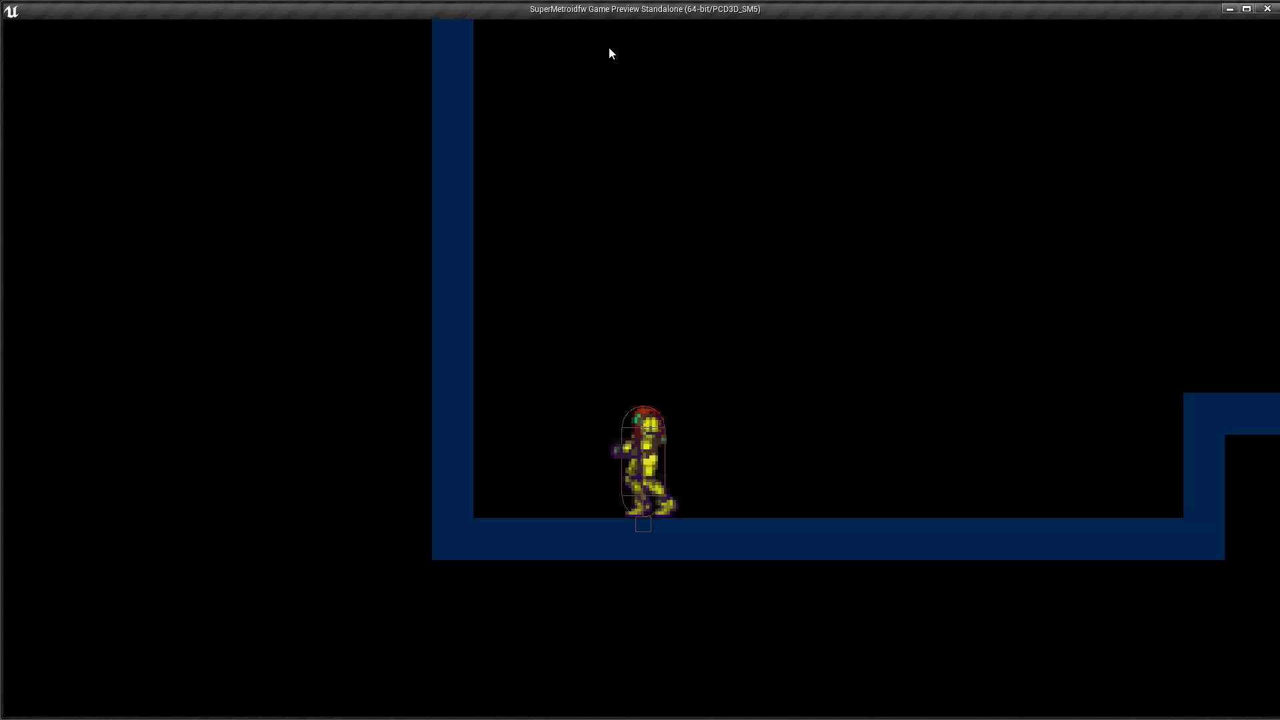
key(a)
key(space)
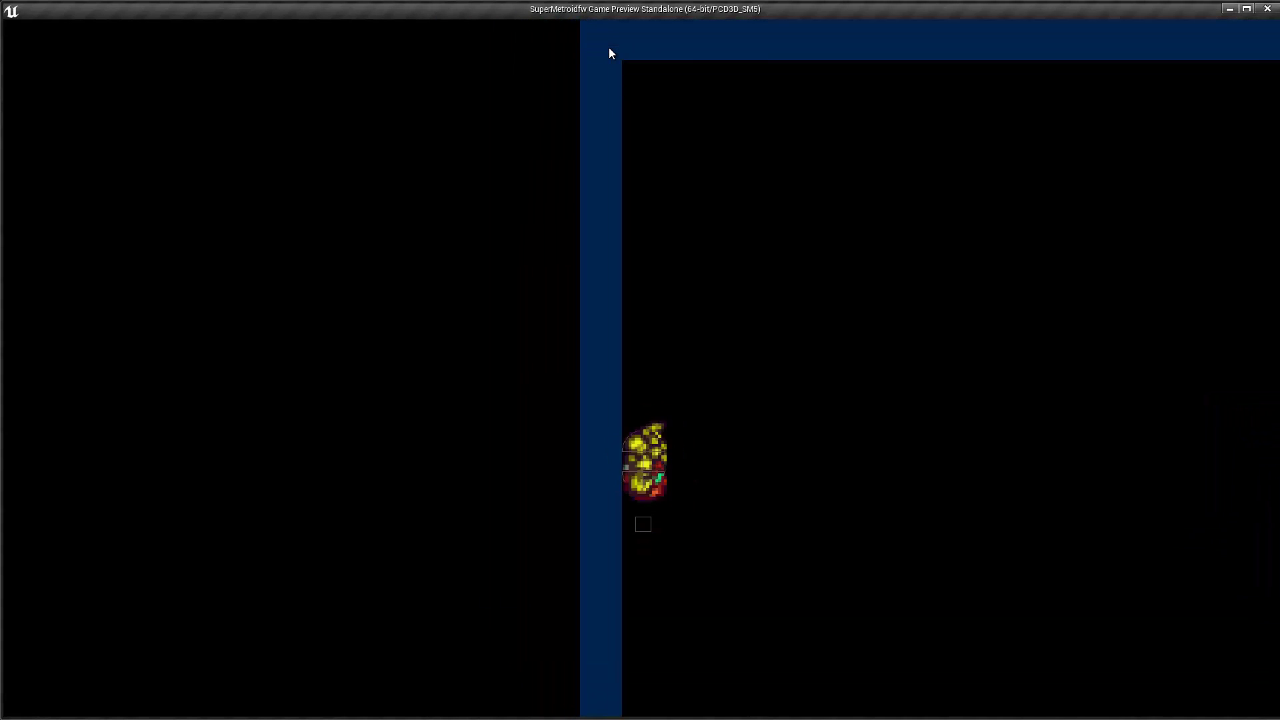
- Test jumping and firing the weapon in both directions near the left wall, and end the playtest
key(d)
key(space)
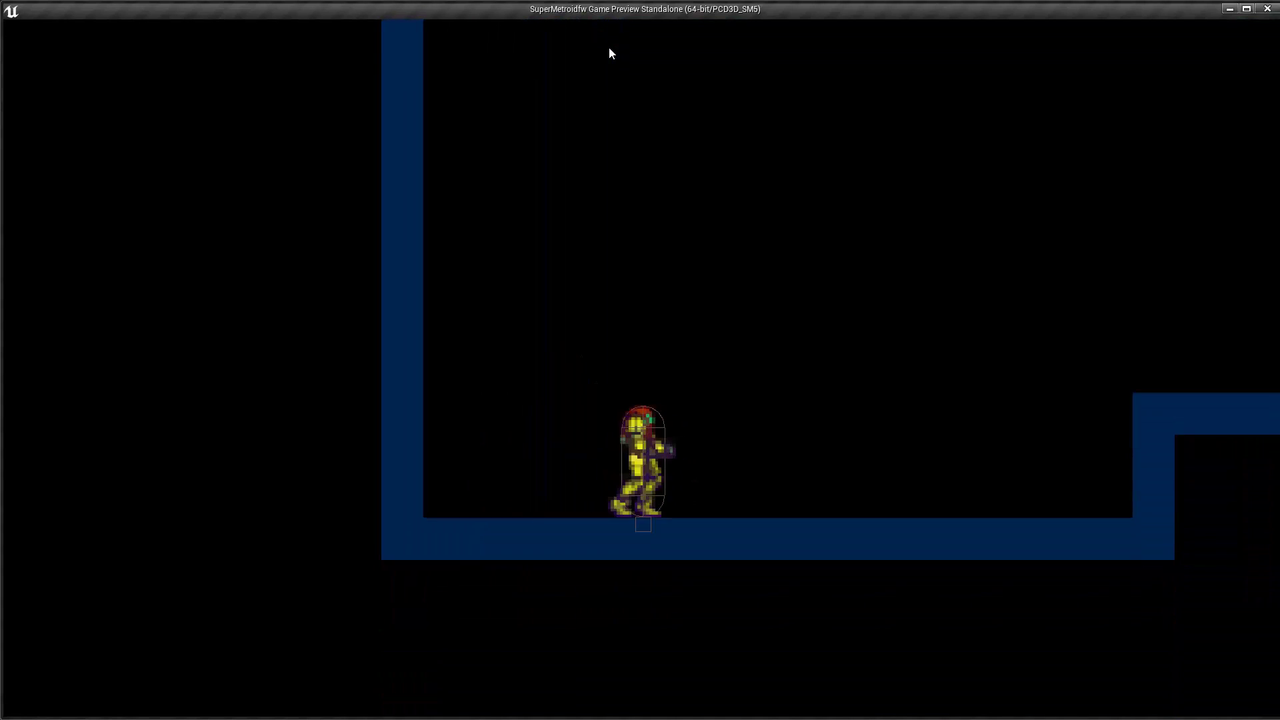
key(space)
key(f)
key(space)
key(f)
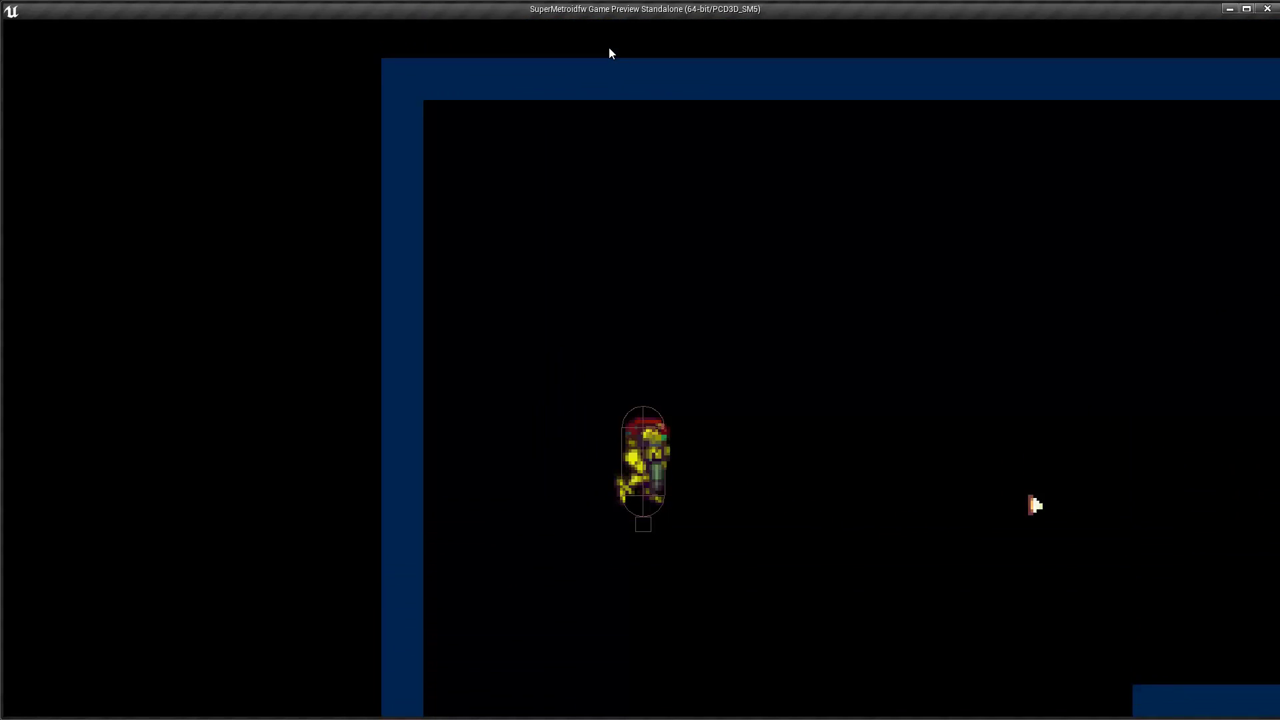
key(f)
key(a)
key(f)
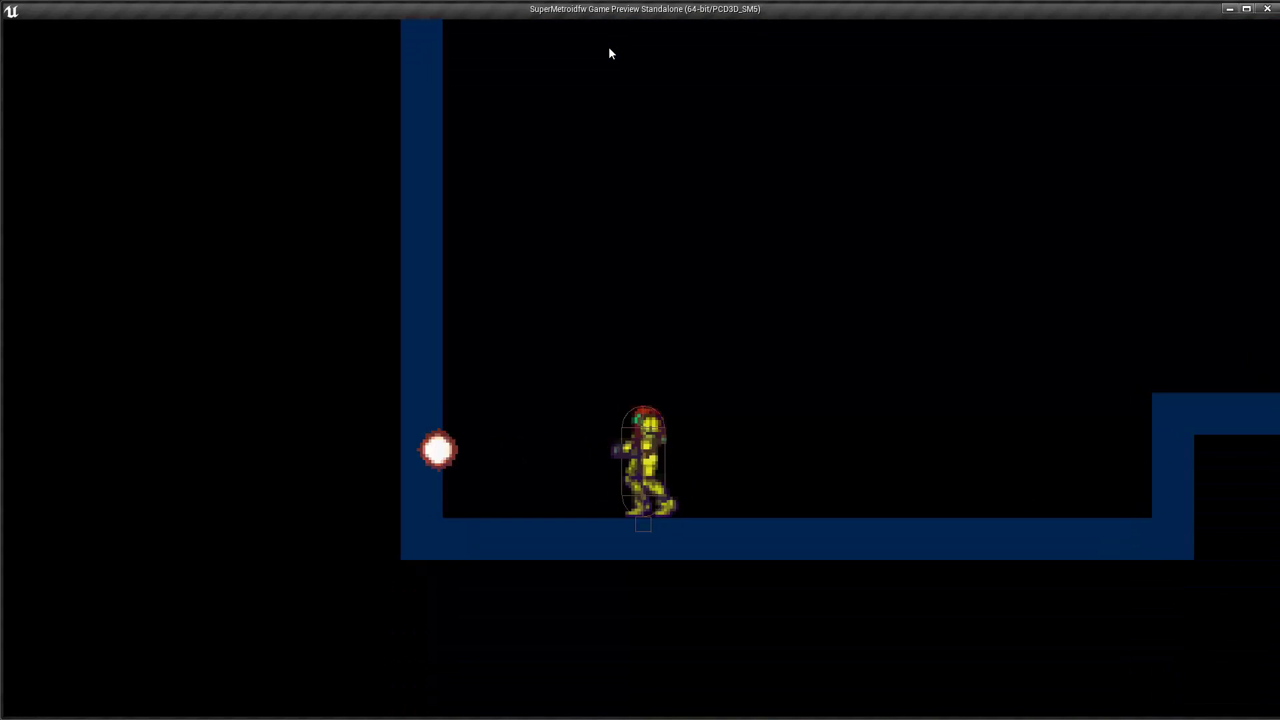
key(space)
key(Right)
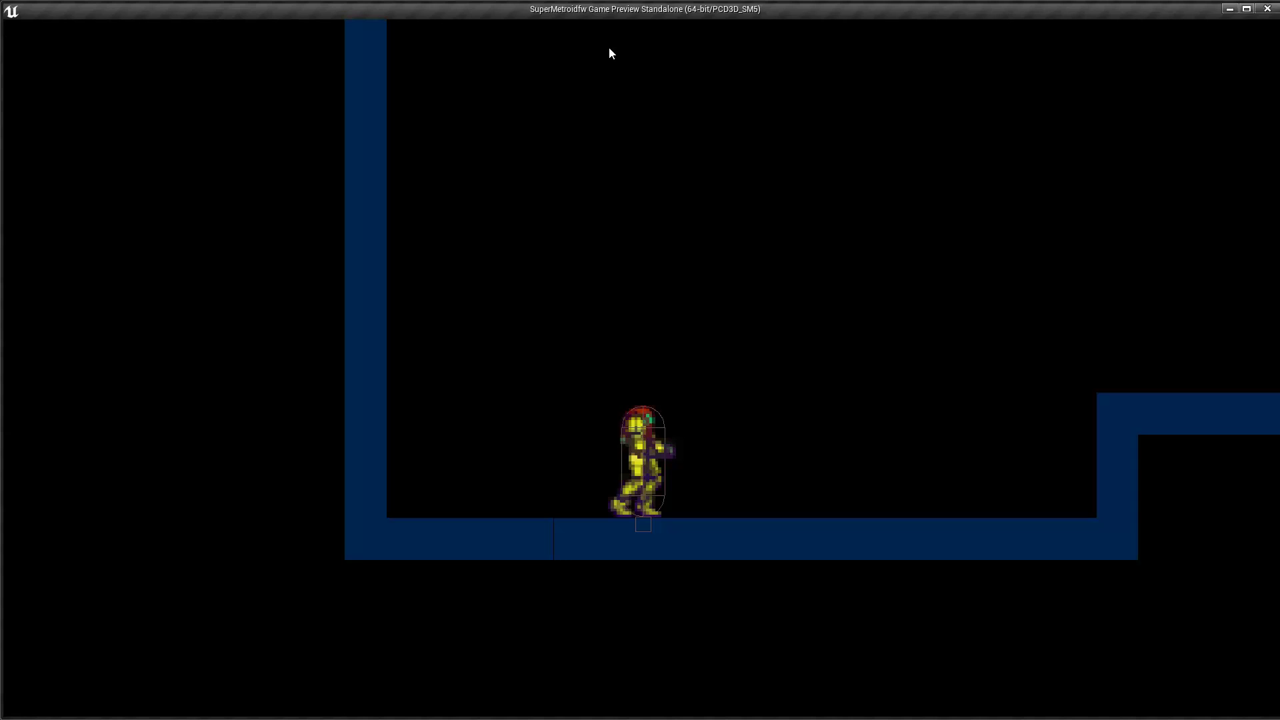
key(Escape)
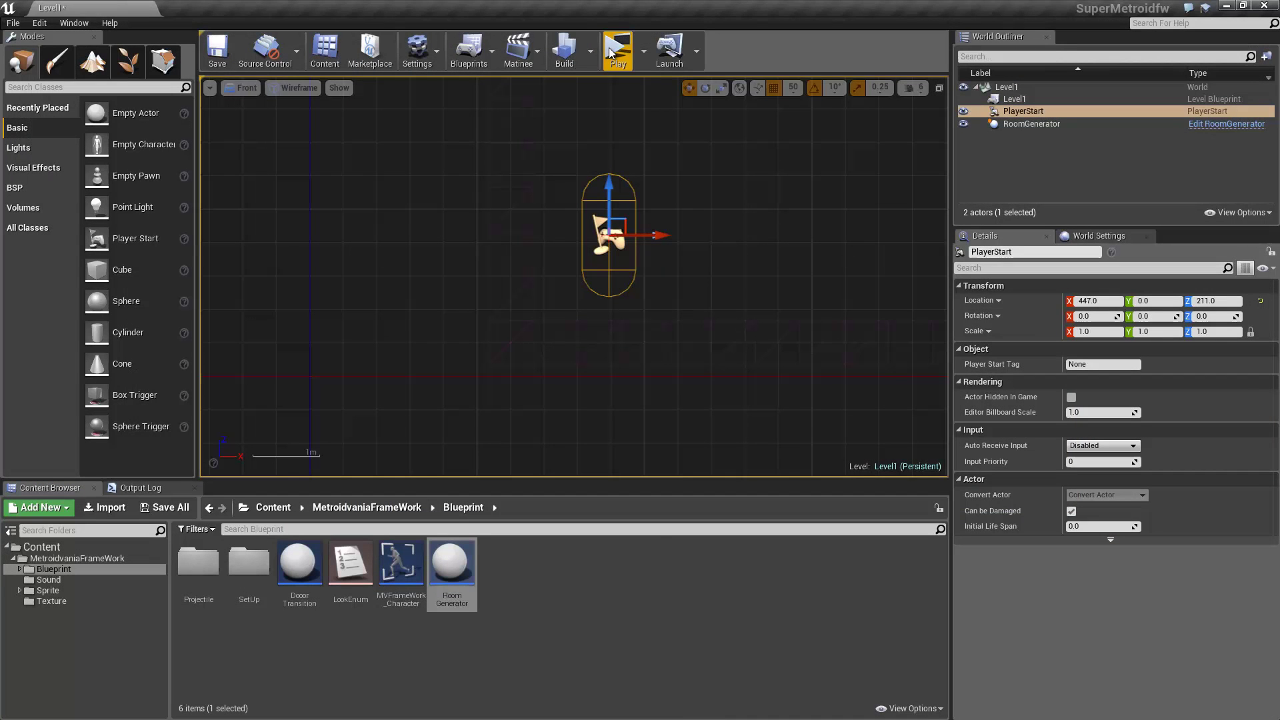
- Switch the front view of the level from wireframe to Unlit and frame the whole room
click(537, 282)
click(553, 329)
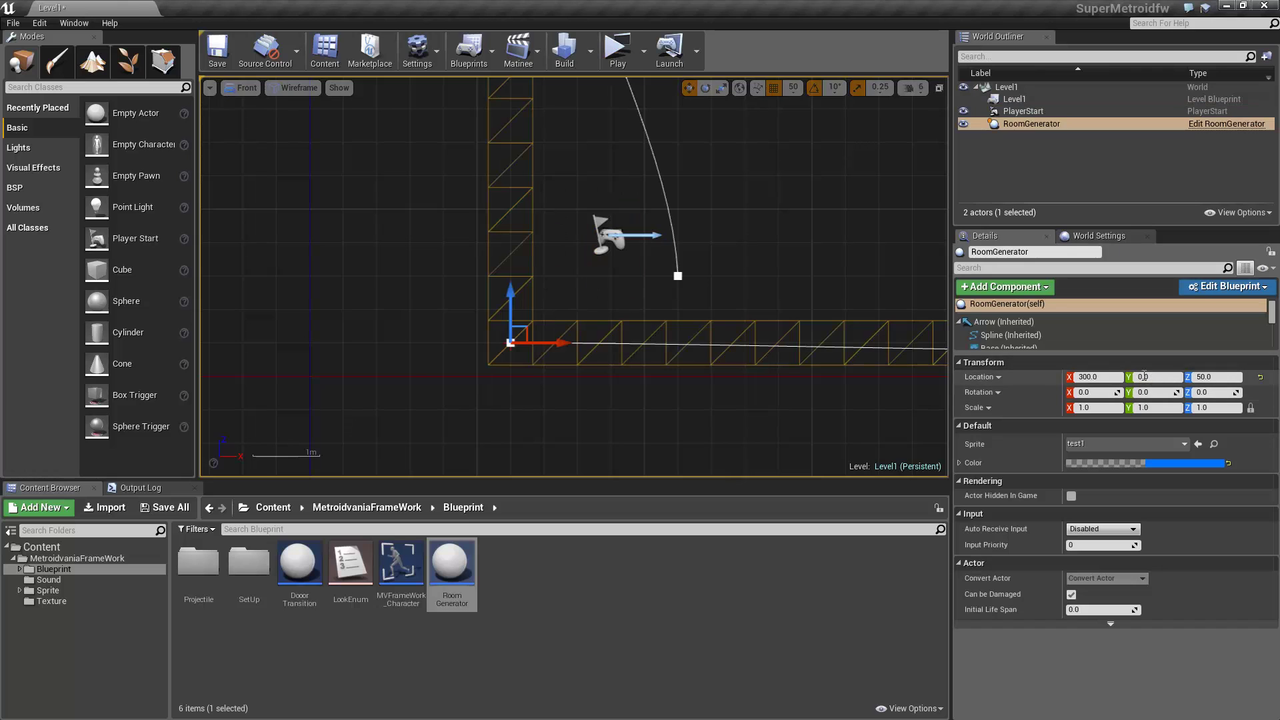
scroll(498, 301, down, 6)
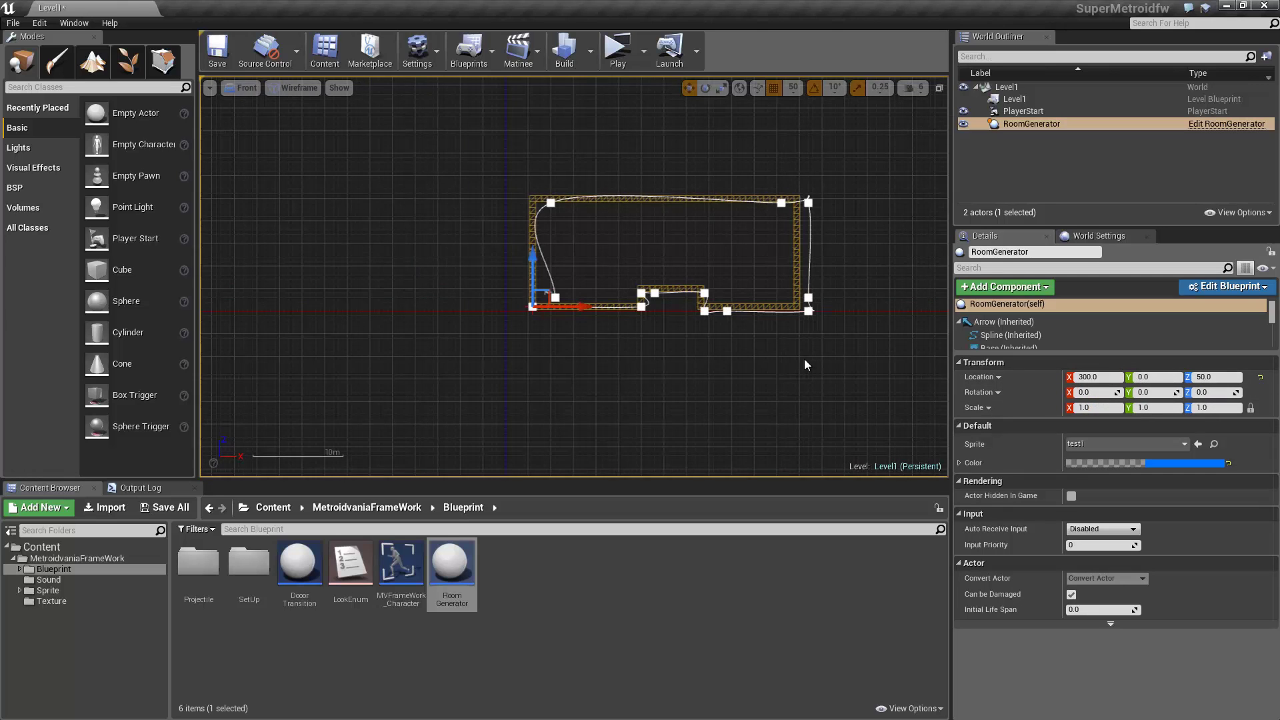
scroll(597, 314, up, 8)
click(299, 87)
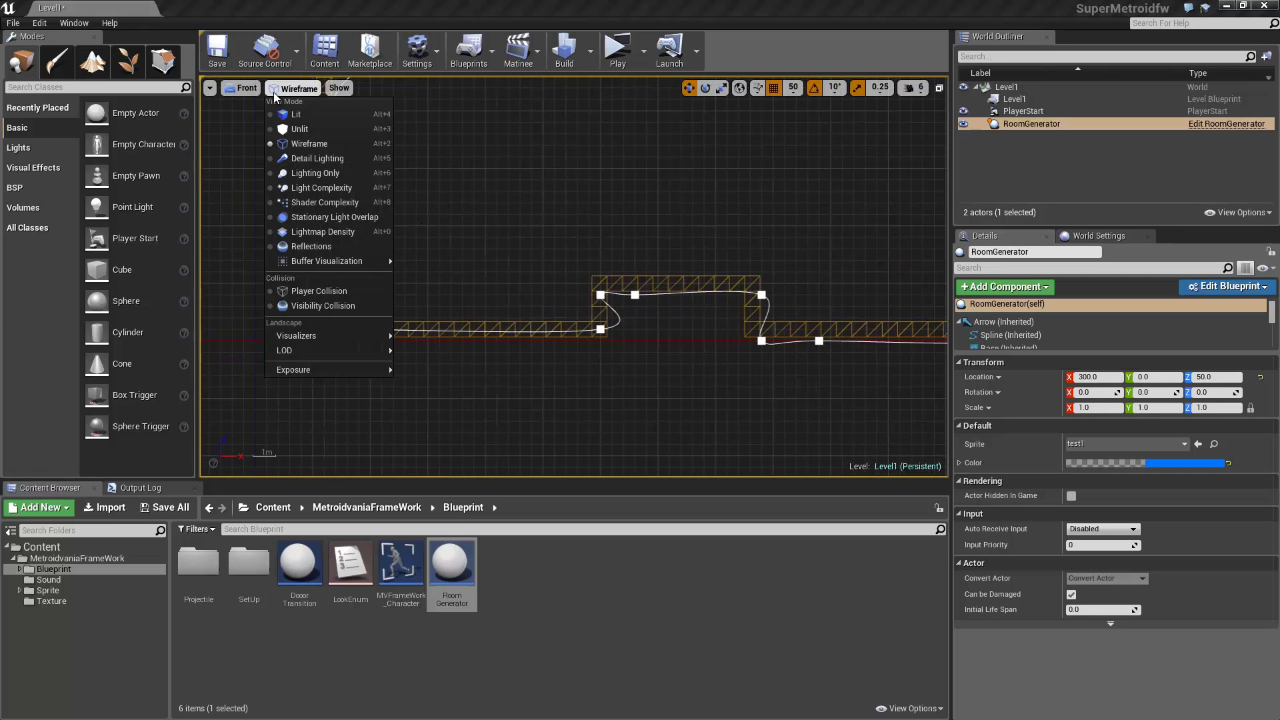
click(294, 123)
scroll(294, 122, down, 8)
scroll(555, 242, down, 2)
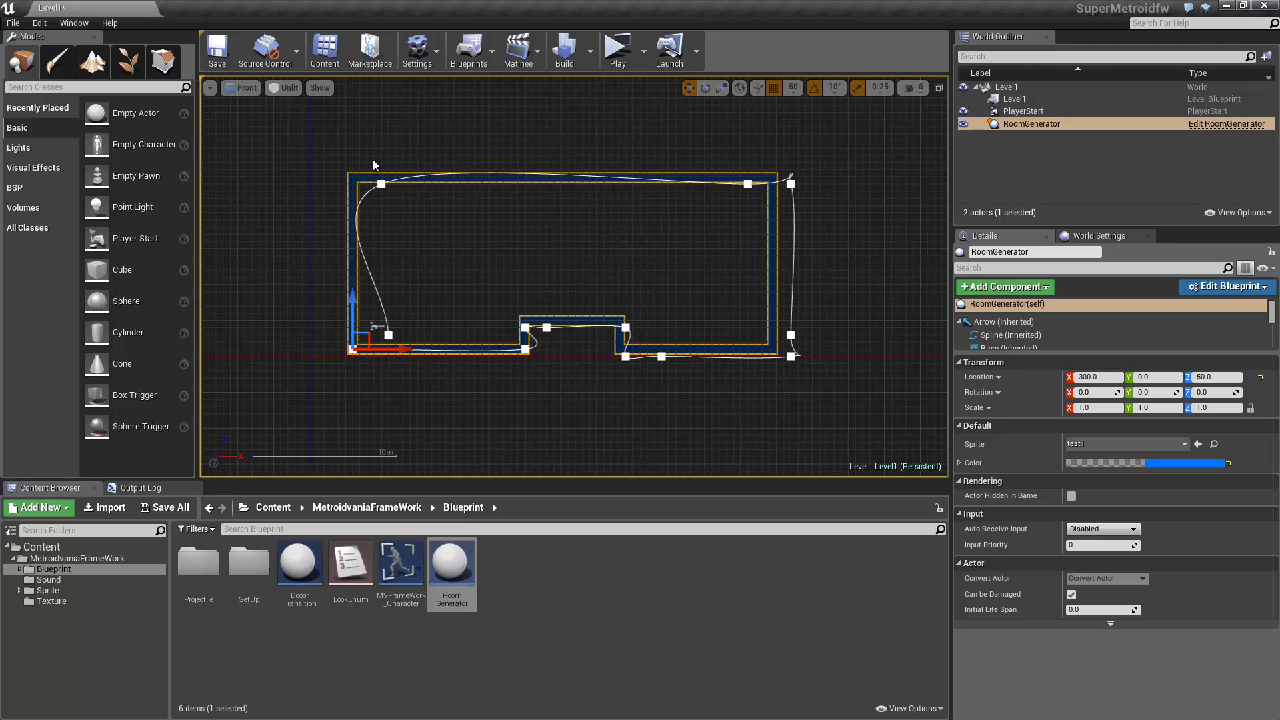
- Place a Door Transition actor just above the raised platform in the middle of the room
click(469, 263)
scroll(537, 291, up, 3)
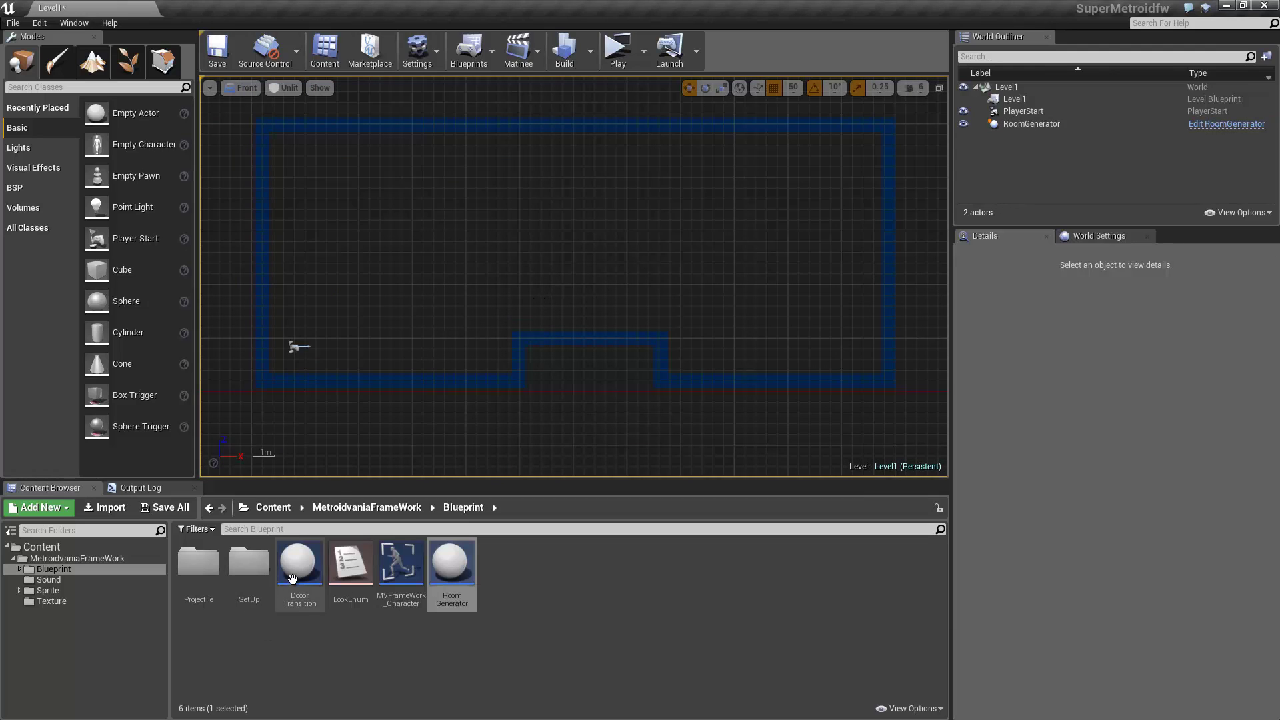
drag(300, 563, 593, 299)
right_drag(592, 297, 439, 236)
right_drag(474, 322, 456, 472)
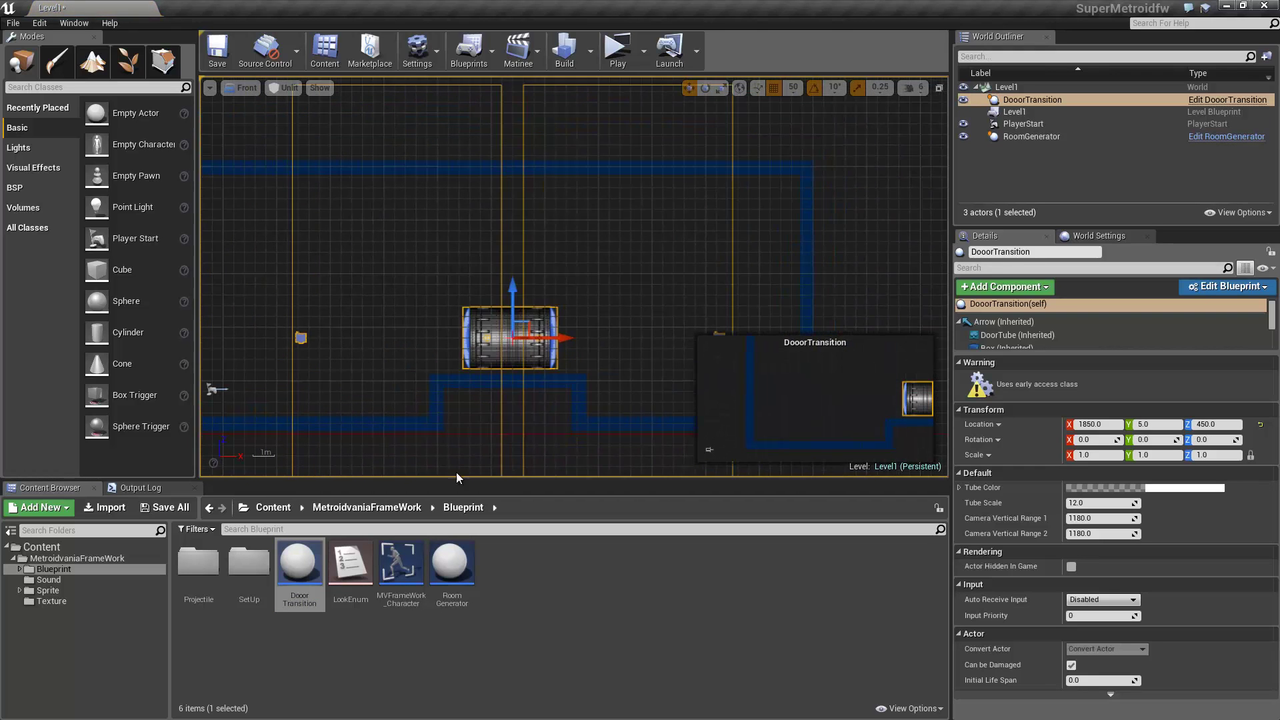
- Add a second RoomGenerator block above the door tube and move it along X to 2150, clear of the tube
click(452, 567)
drag(495, 300, 493, 293)
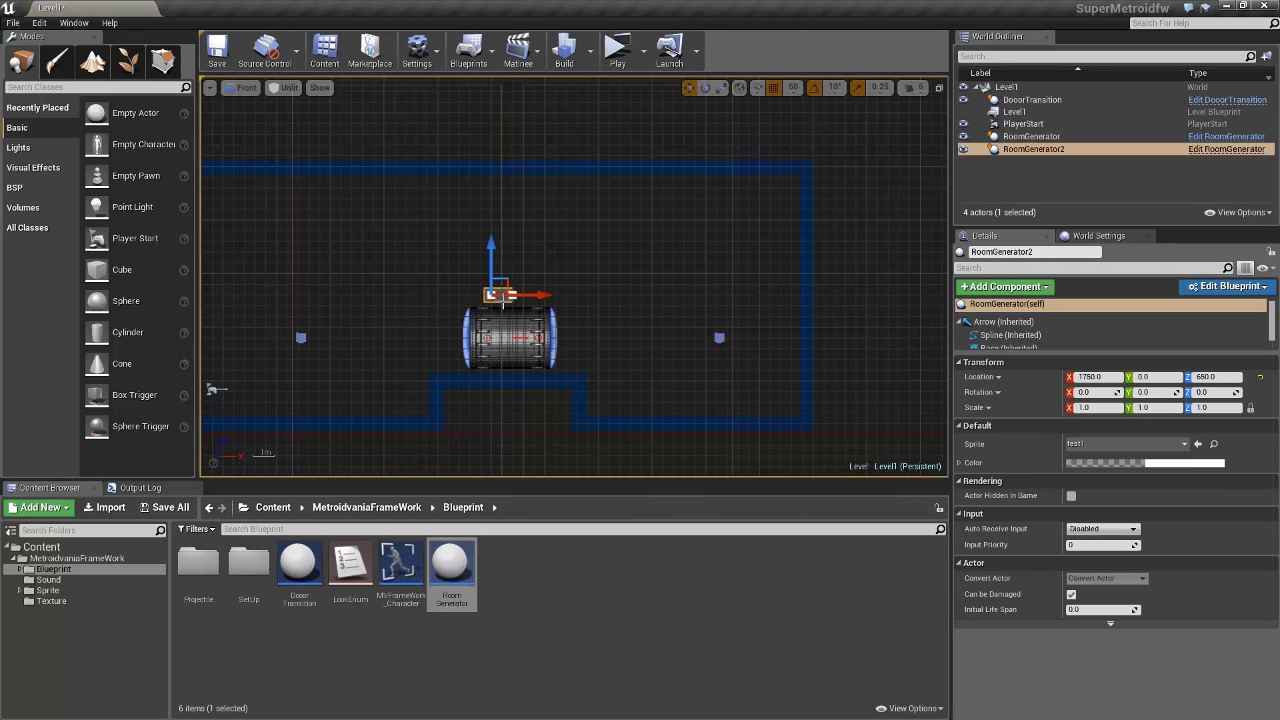
scroll(527, 280, up, 6)
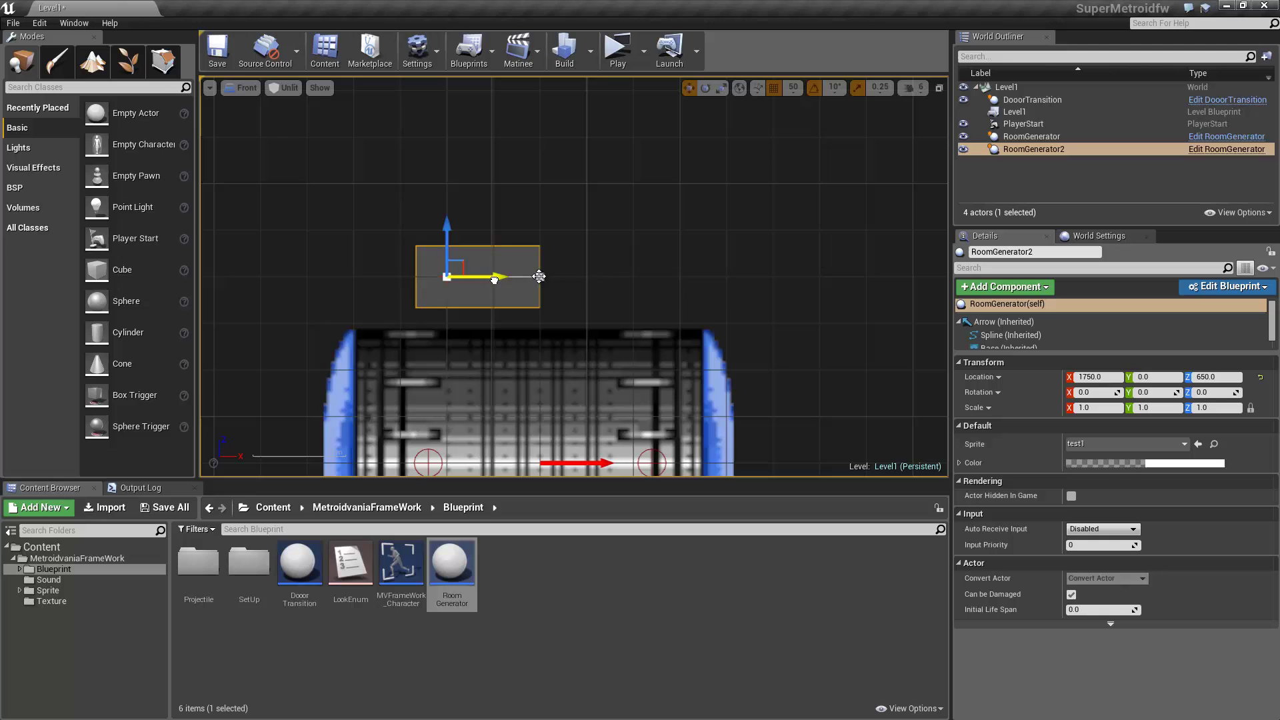
drag(540, 276, 915, 276)
- Playtest the room by running and jumping over the door tube to the floating block, and end the test
click(620, 52)
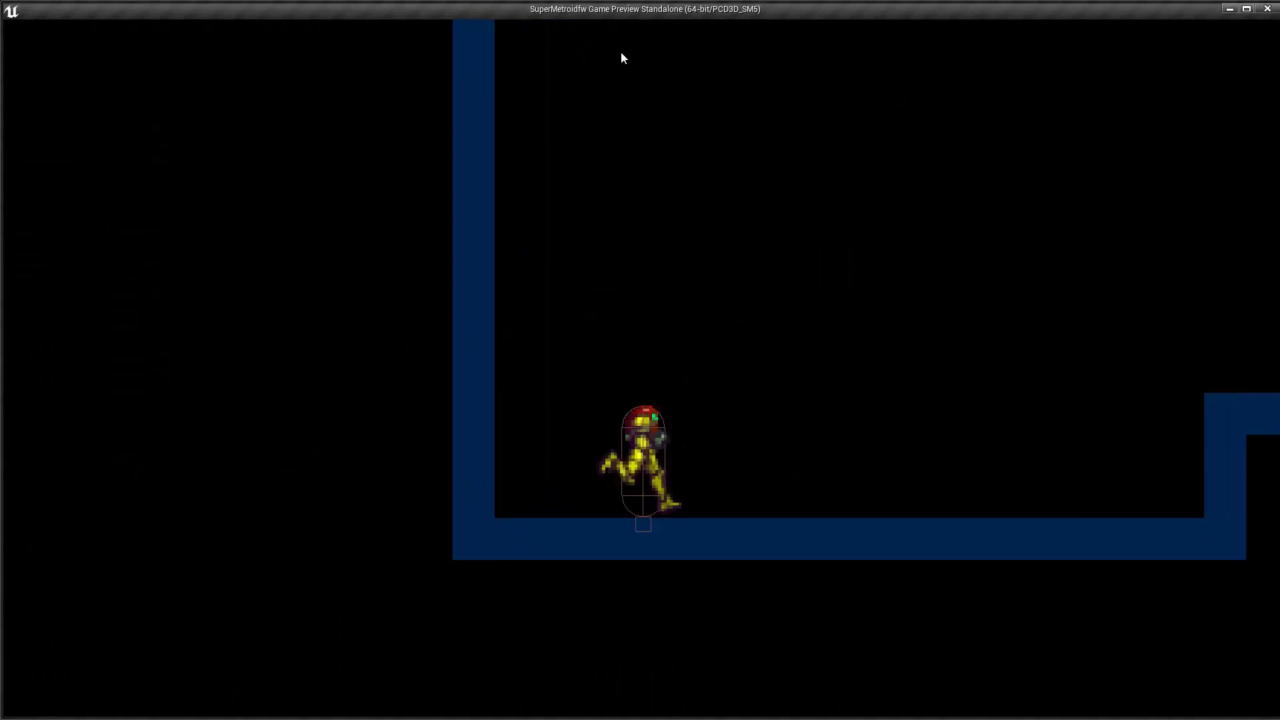
key(d)
key(space)
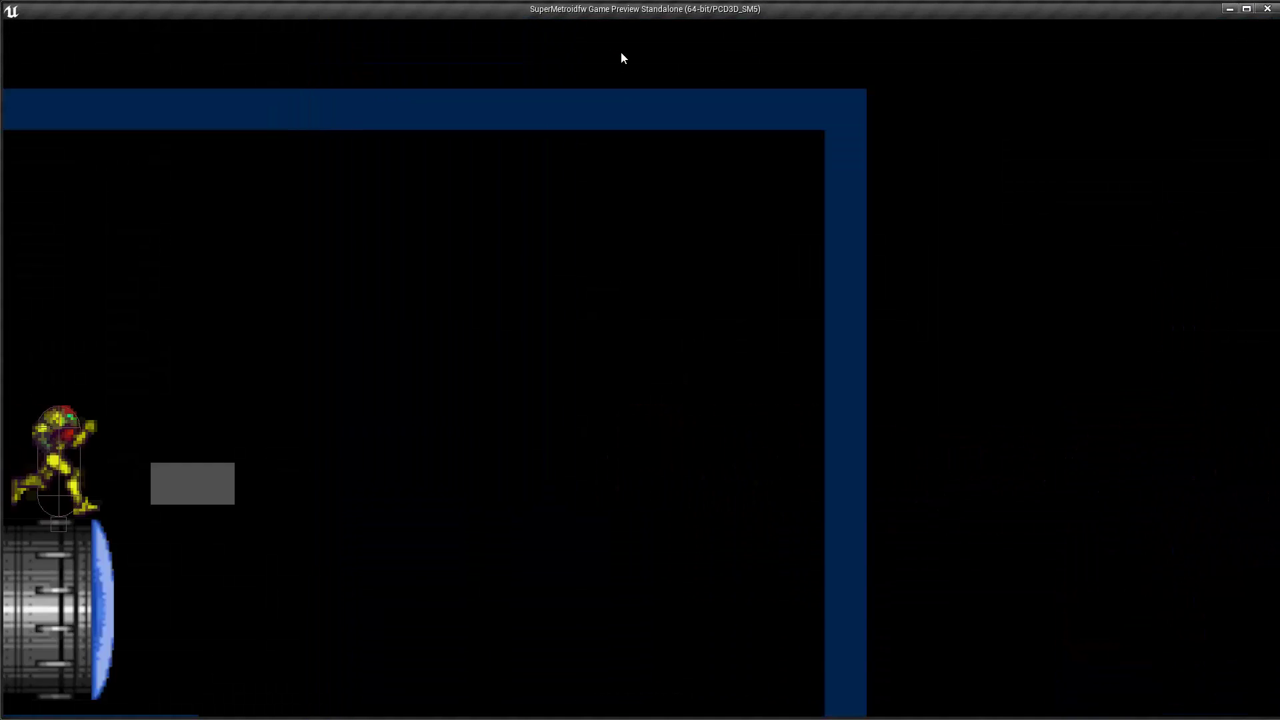
key(Right)
key(space)
key(space)
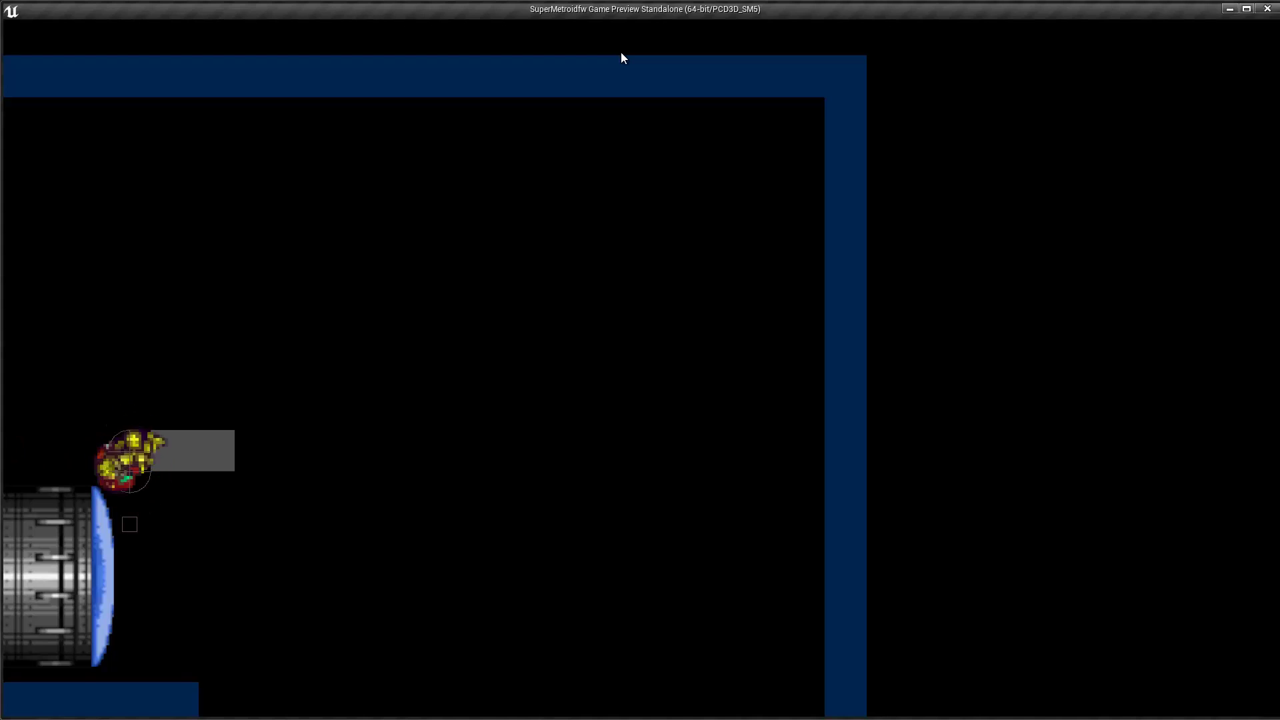
key(Escape)
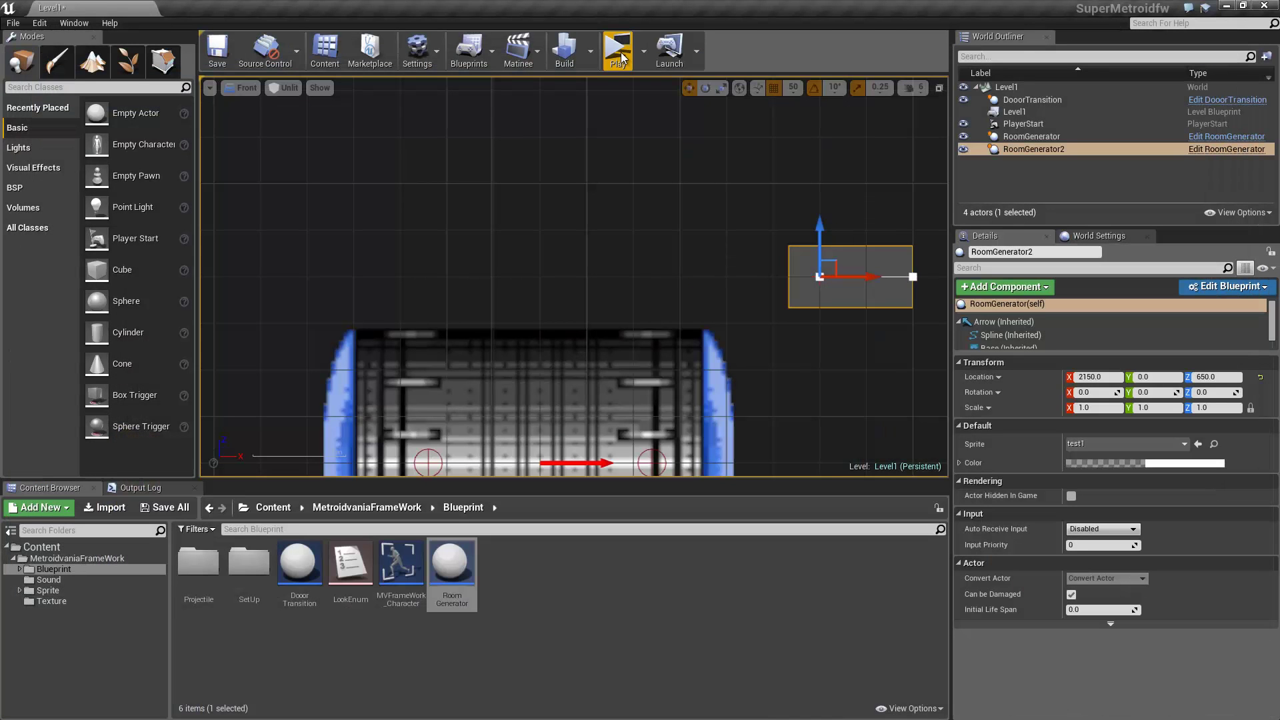
- Repeat the playtest, jumping across the door tube into the gap beside the floating block, and exit
click(619, 54)
key(Right)
key(space)
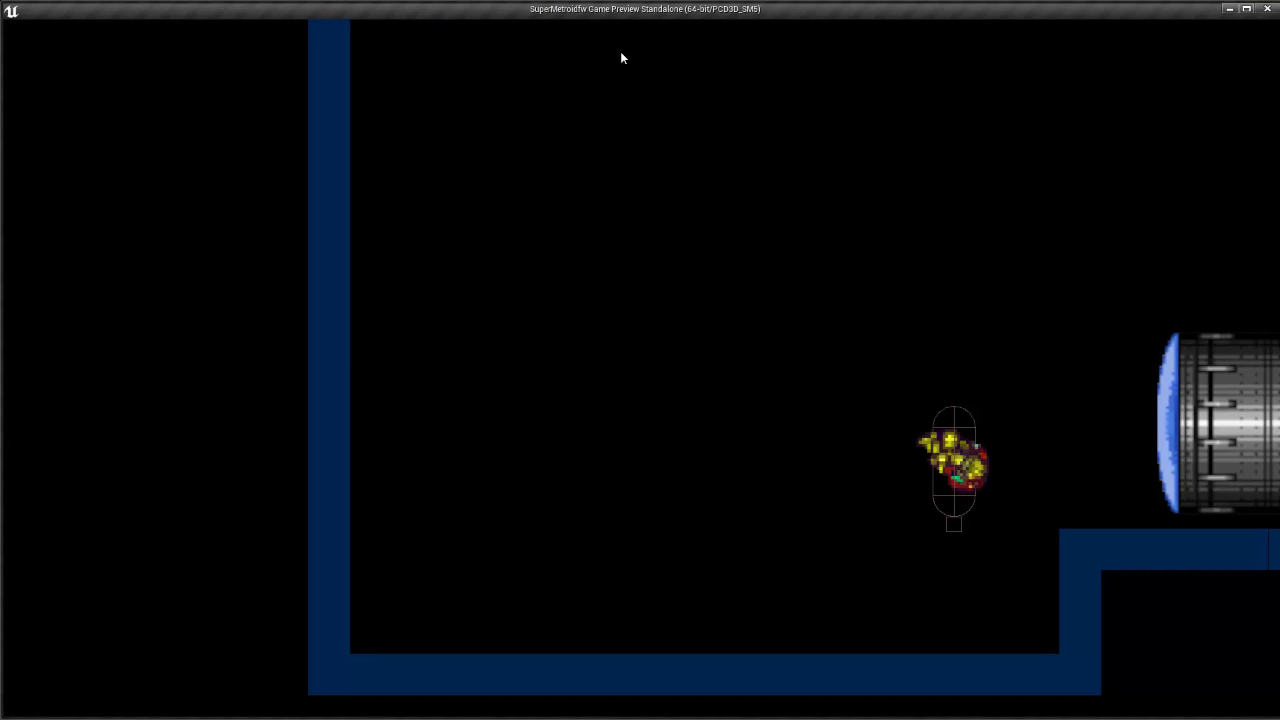
key(Right)
key(space)
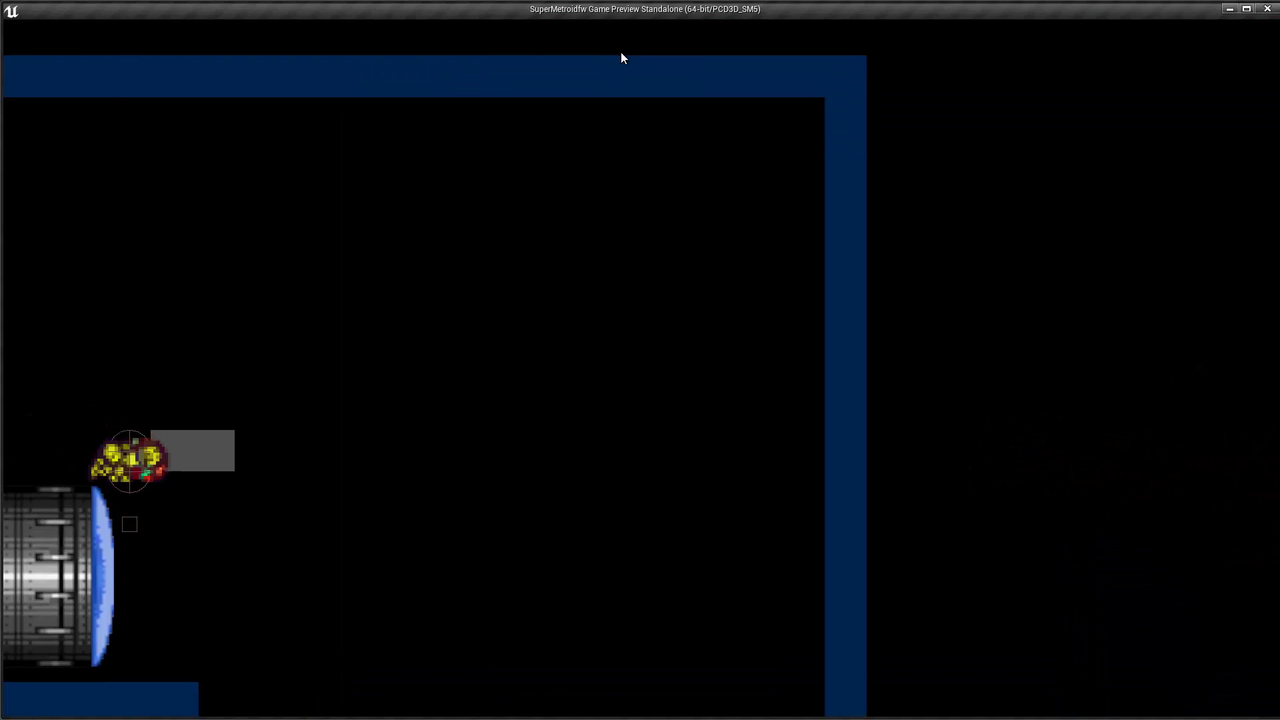
key(Escape)
- Lower the second RoomGenerator block to the level of the raised platform, beside the door tube
right_drag(712, 319, 638, 248)
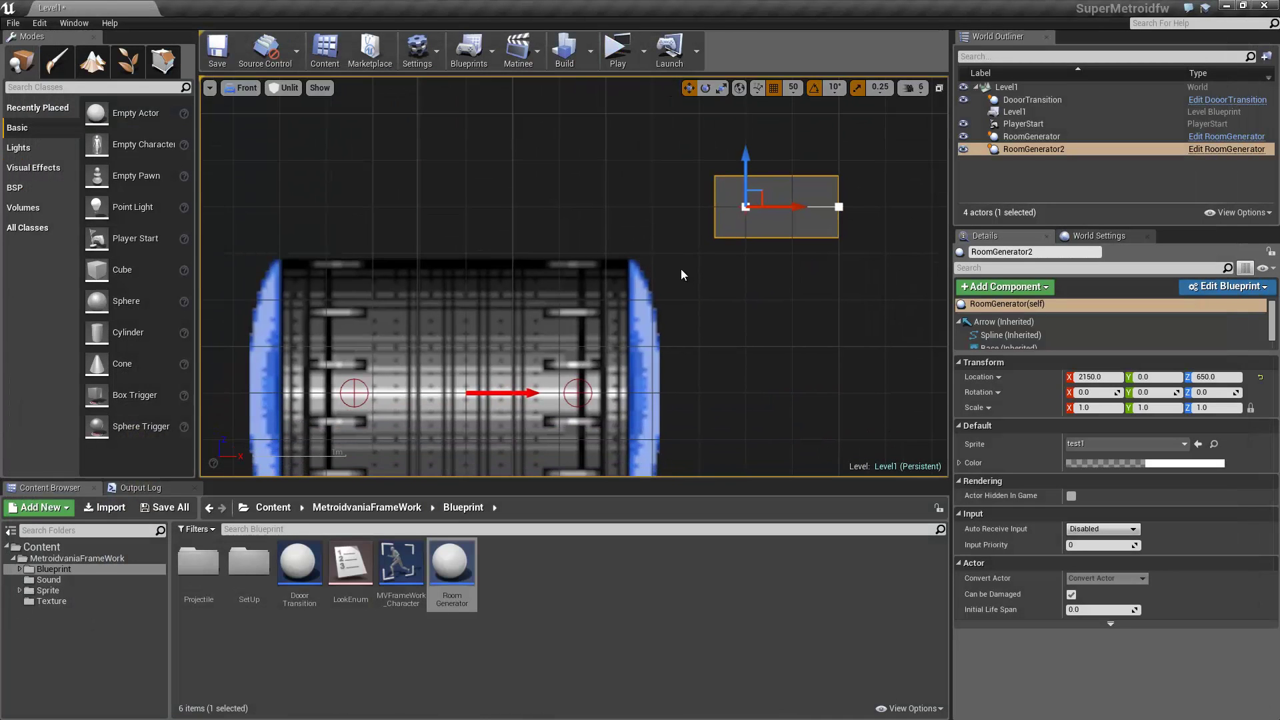
scroll(644, 236, down, 5)
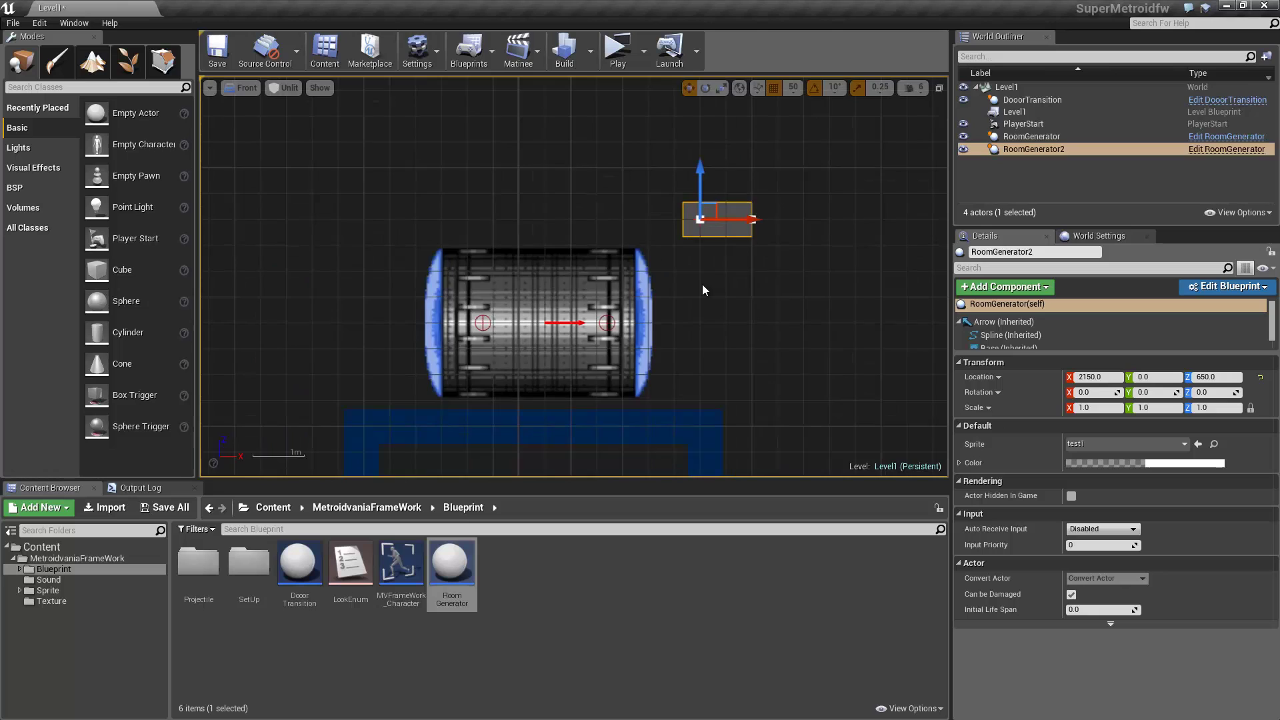
right_drag(702, 284, 554, 267)
drag(562, 184, 562, 366)
- Lower the door transition onto the raised platform at about Z 434.5, and set the position snap size to 10
click(395, 264)
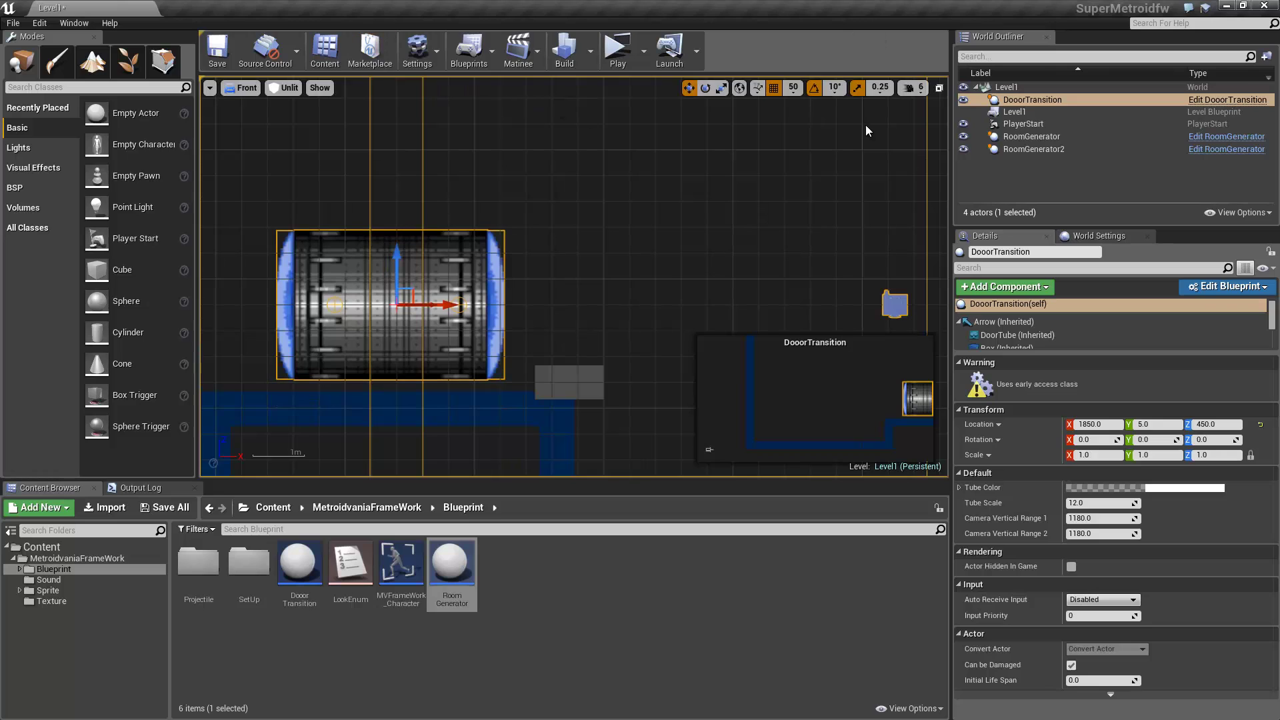
drag(415, 252, 415, 261)
click(794, 87)
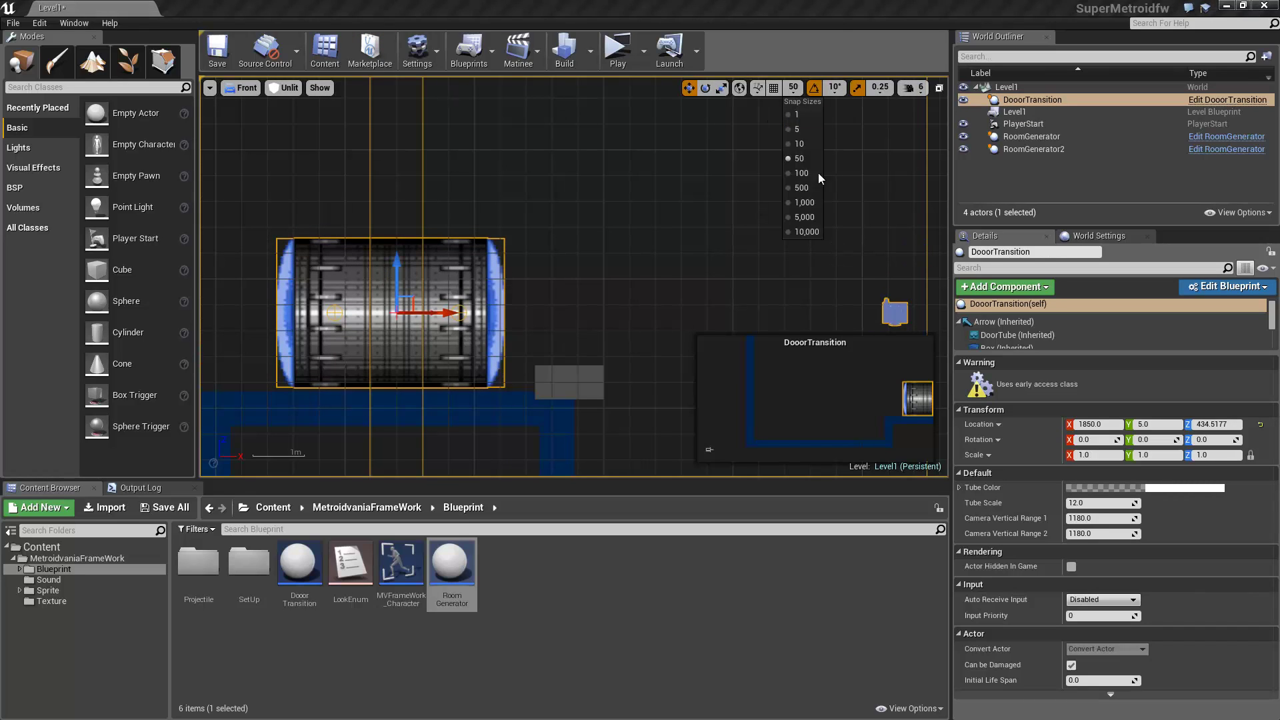
click(800, 144)
- Move the second RoomGenerator block onto the door tube at X 1790, Z about 314.19, and shorten it to a single tile
click(575, 371)
drag(566, 343, 562, 327)
click(773, 89)
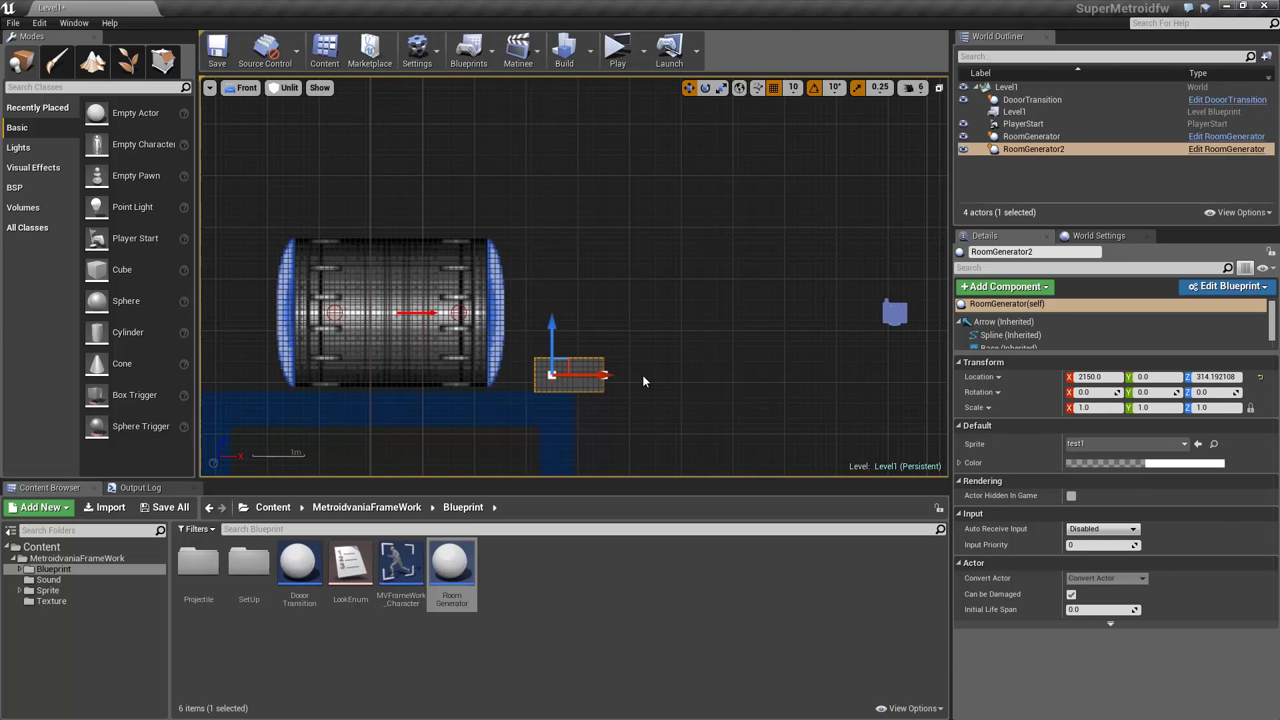
drag(591, 371, 401, 362)
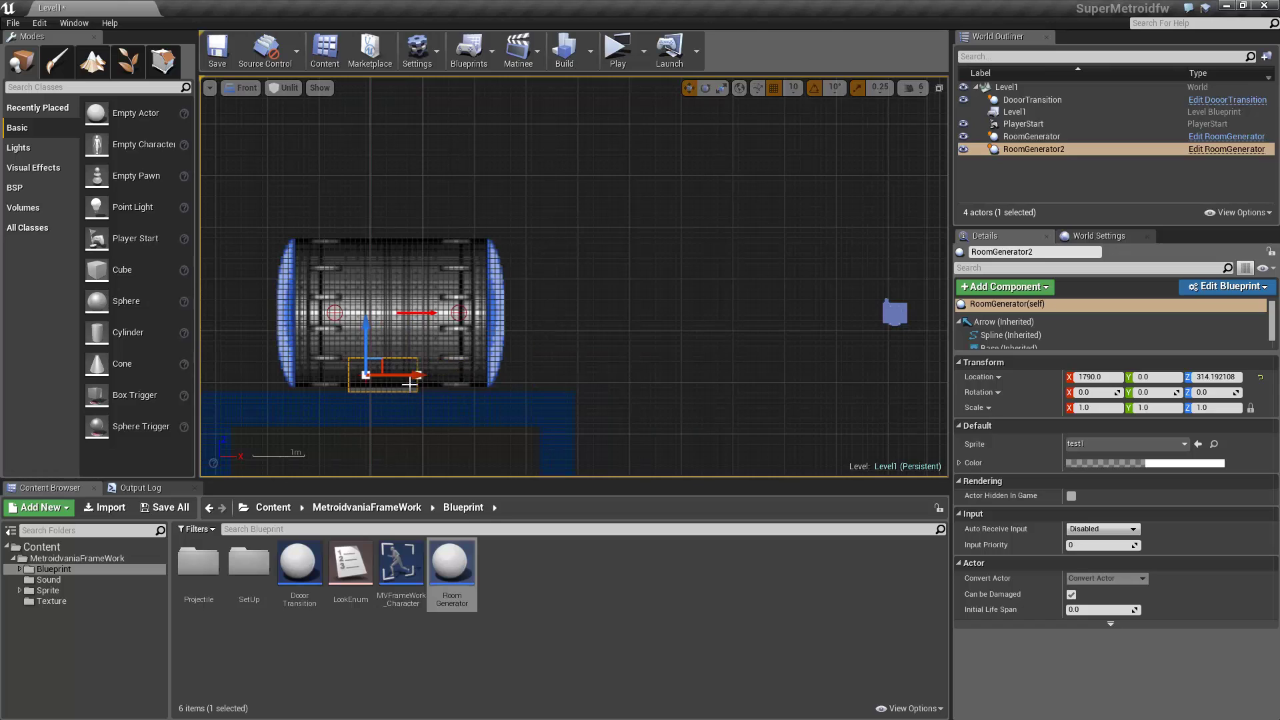
click(399, 375)
click(399, 390)
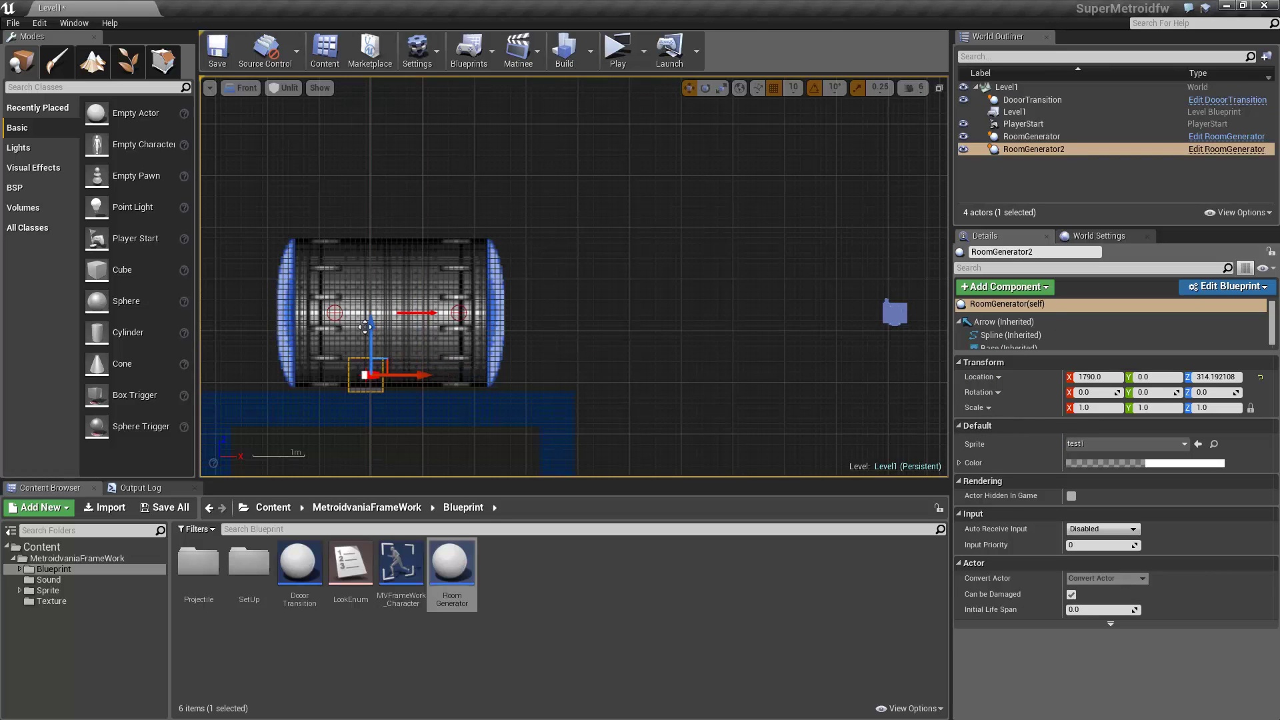
drag(373, 334, 378, 226)
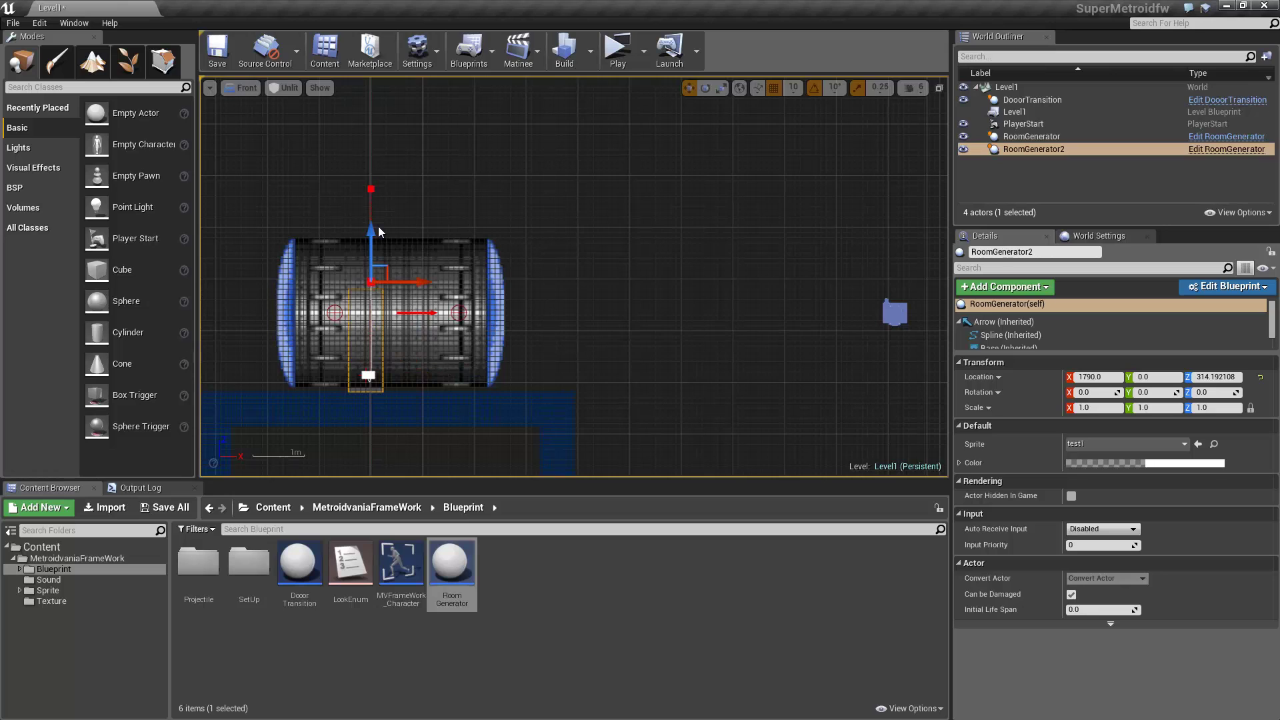
key(ctrl+z)
drag(369, 344, 380, 255)
key(ctrl+z)
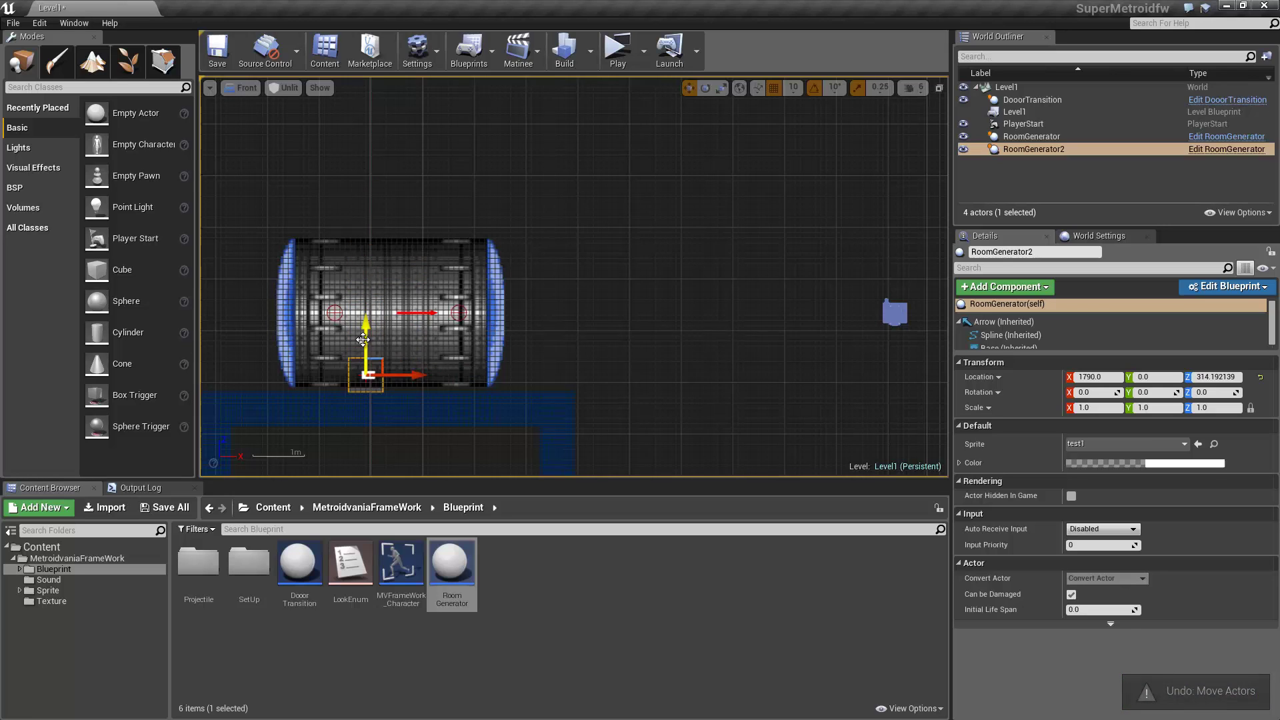
- Extend the block's spline end straight up to the ceiling as a dividing wall, and duplicate that wall at X 1890
scroll(372, 371, up, 5)
drag(392, 347, 393, 215)
scroll(411, 300, down, 7)
right_drag(403, 140, 412, 324)
scroll(412, 323, down, 4)
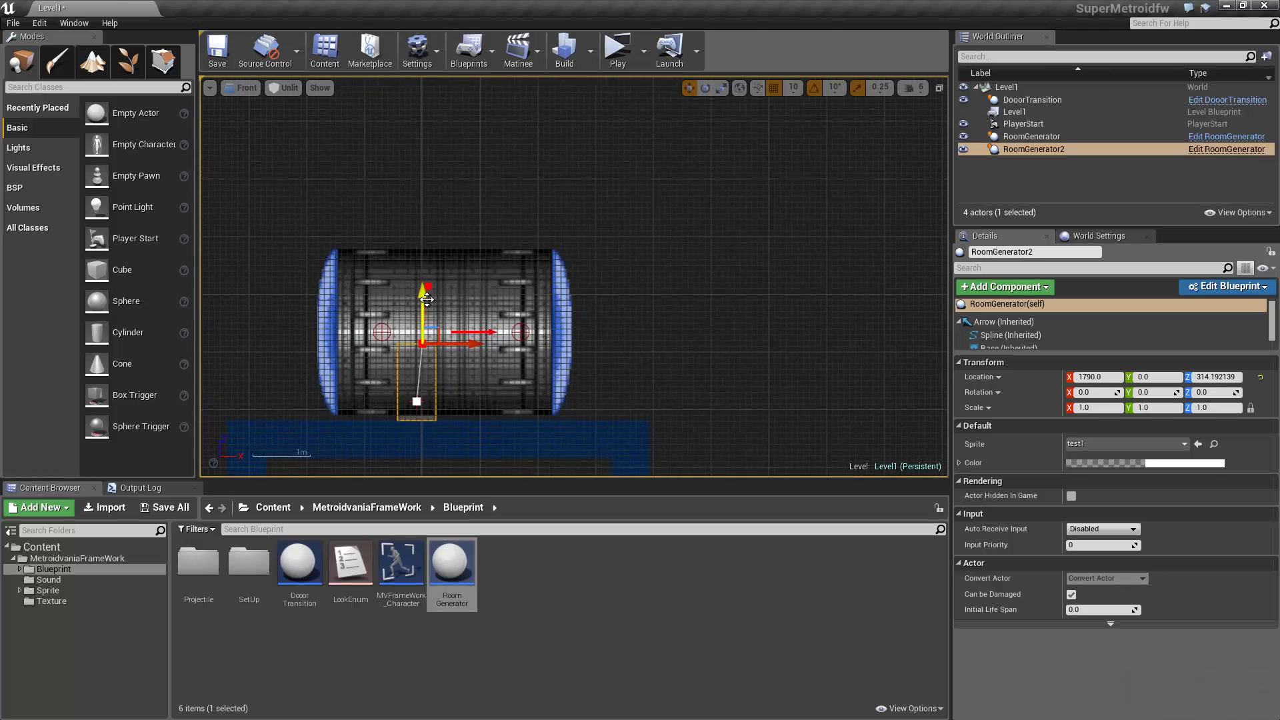
drag(424, 257, 407, 50)
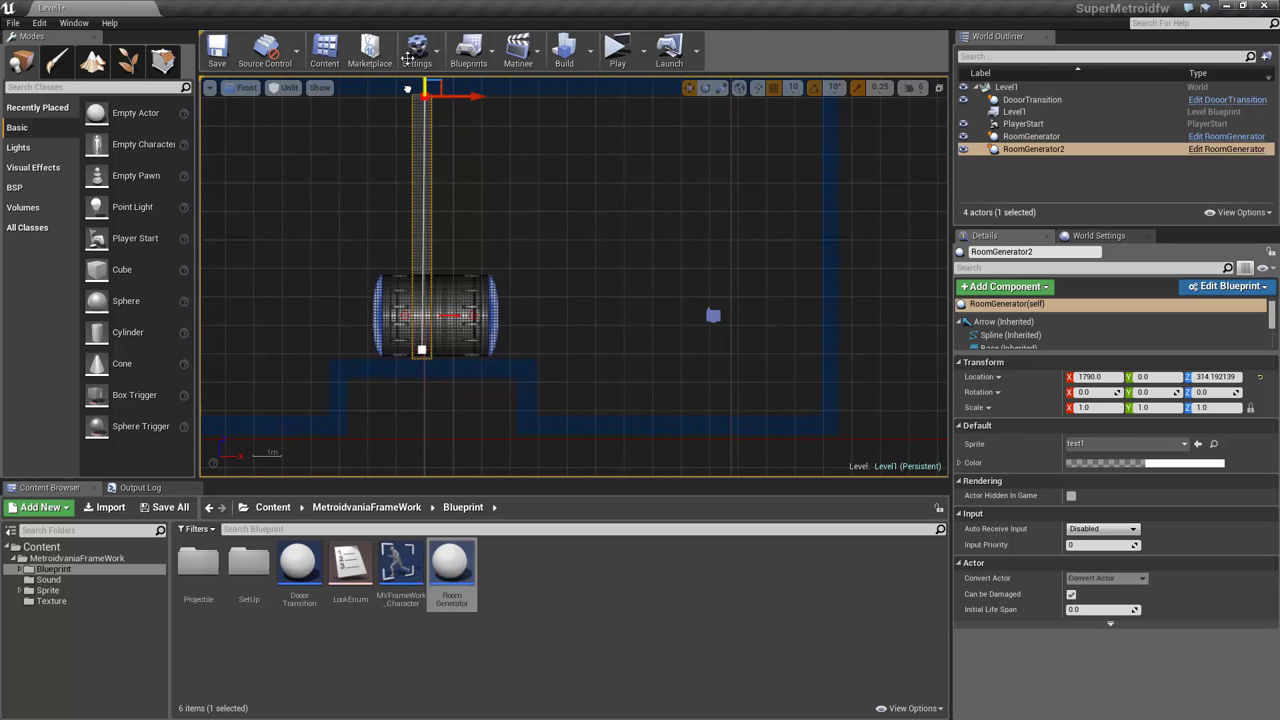
click(422, 349)
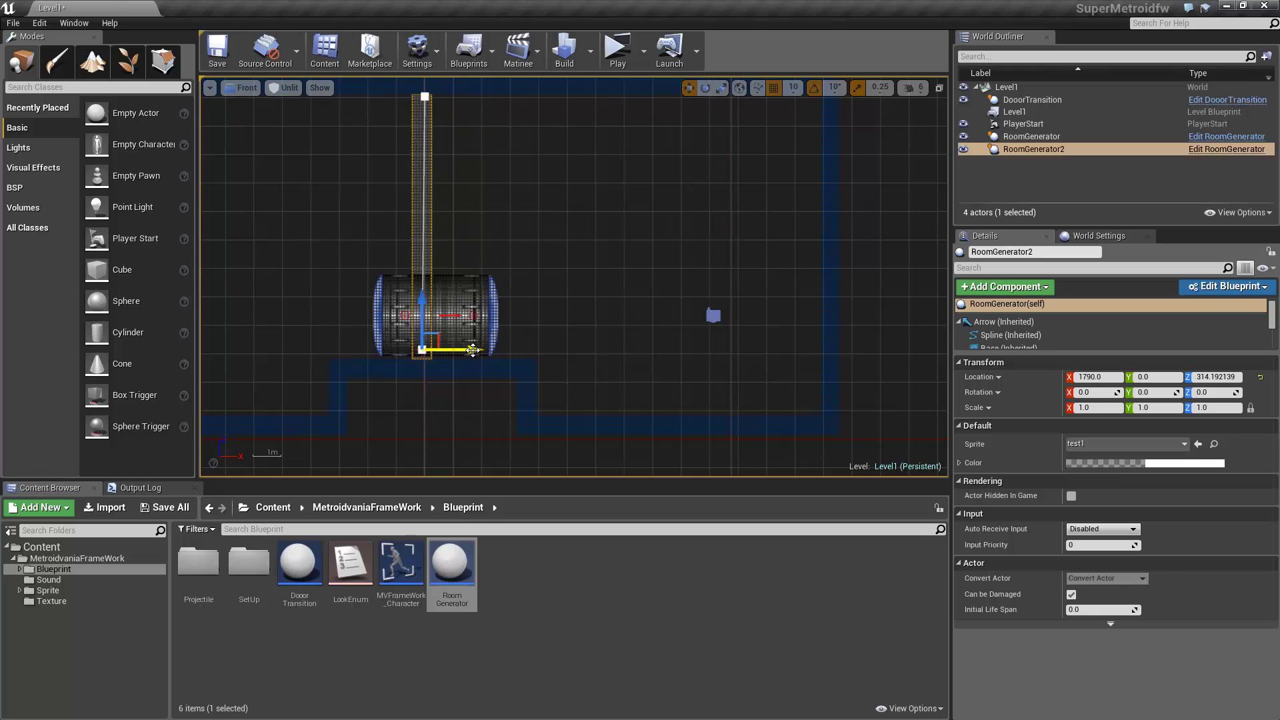
alt+drag(460, 349, 480, 352)
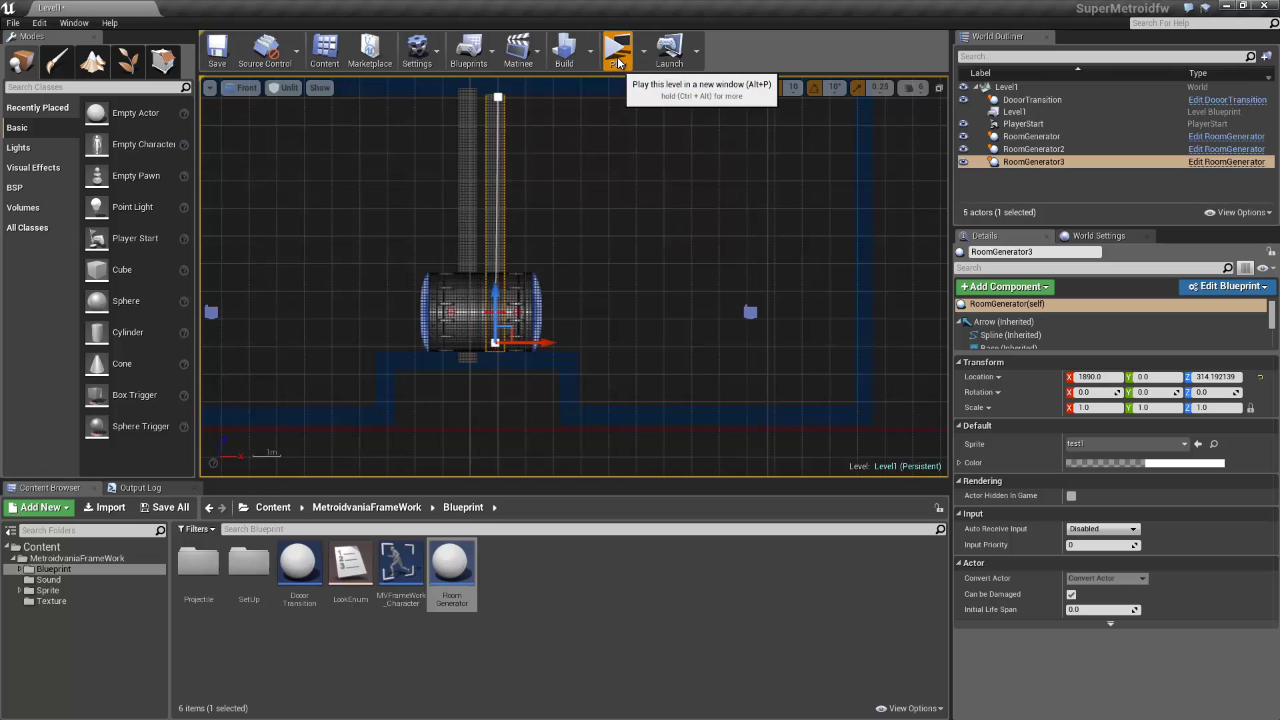
- Start a playtest of the level in a new window, and run toward the door while shooting at its blue hatch
click(618, 58)
key(d)
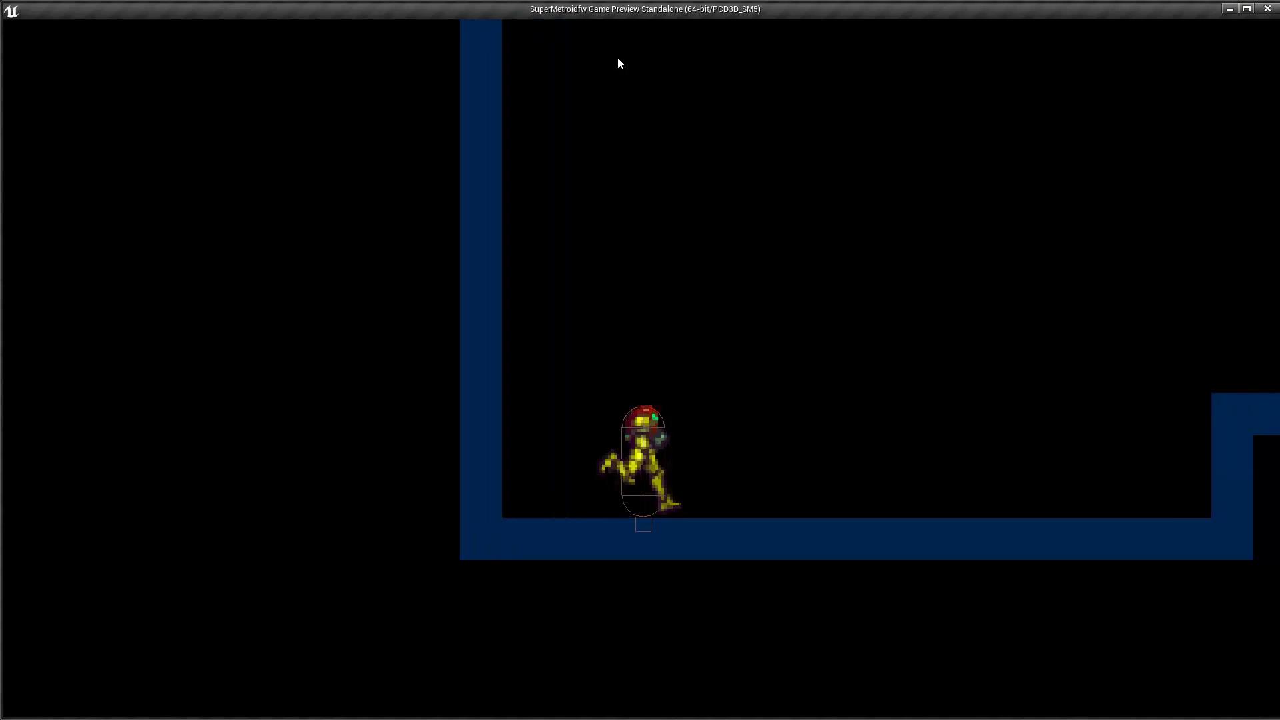
key(f)
key(d)
key(space)
key(f)
key(d)
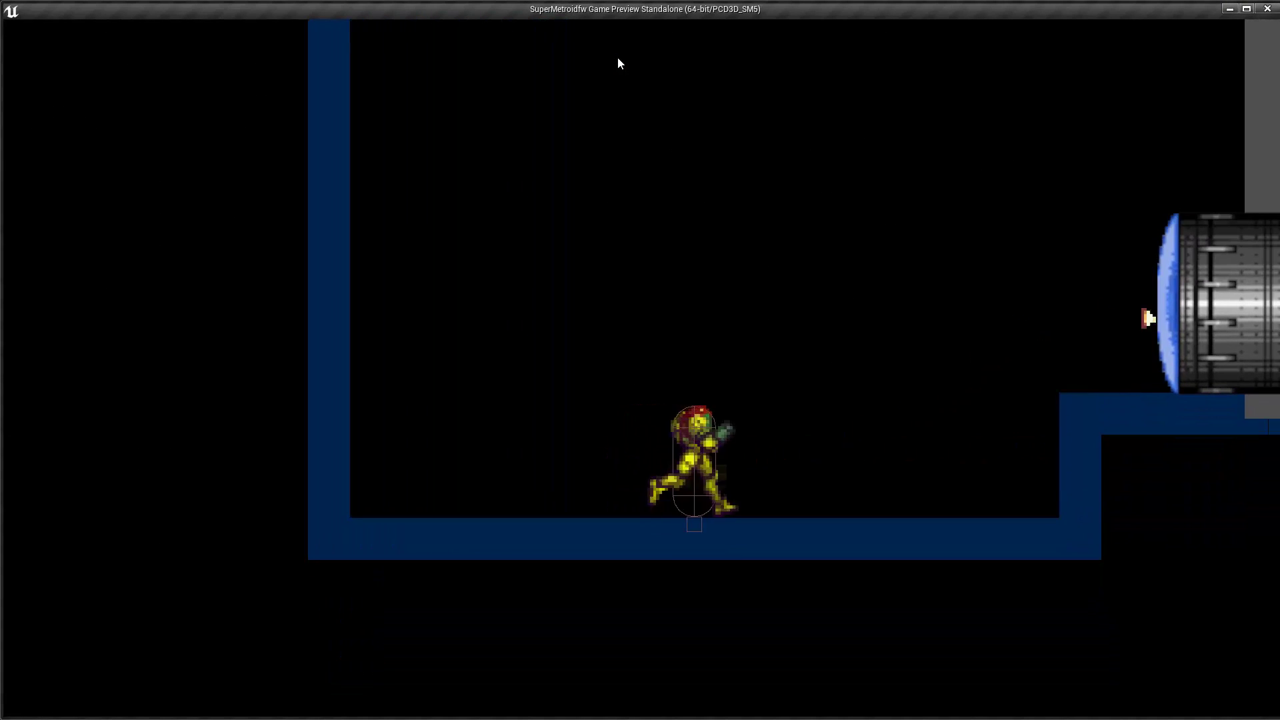
- Jump the character onto the raised platform and run through the opened door tube toward the second room
key(space)
key(f)
key(d)
key(space)
key(d)
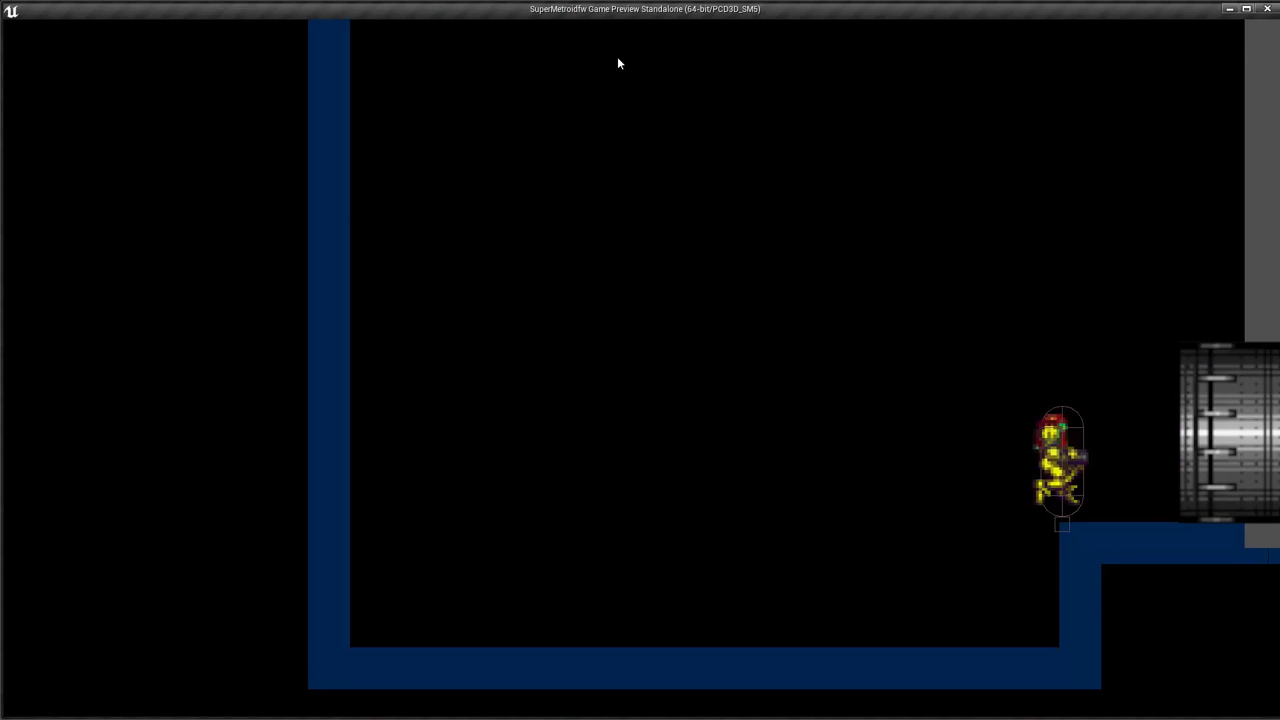
- Test the second room by running toward its far wall, jumping onto the door tube against the dividing wall, and returning to the door
key(a)
key(space)
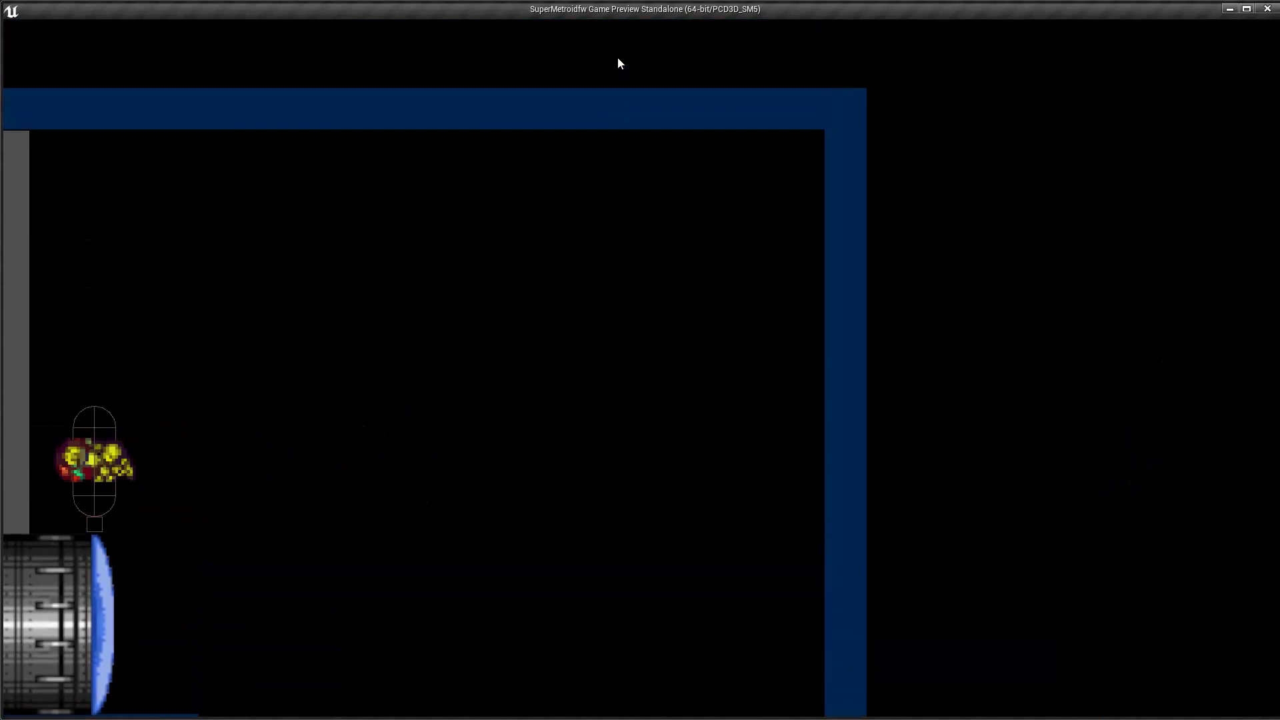
key(d)
key(space)
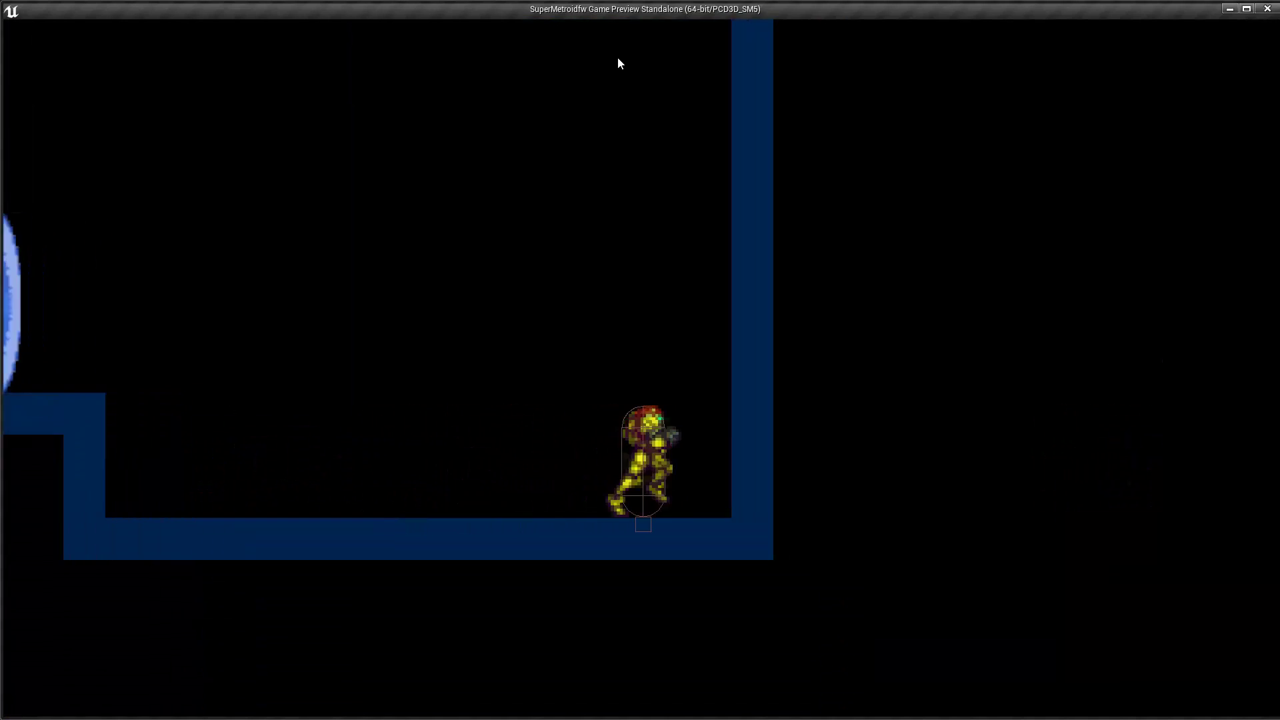
key(Left)
key(space)
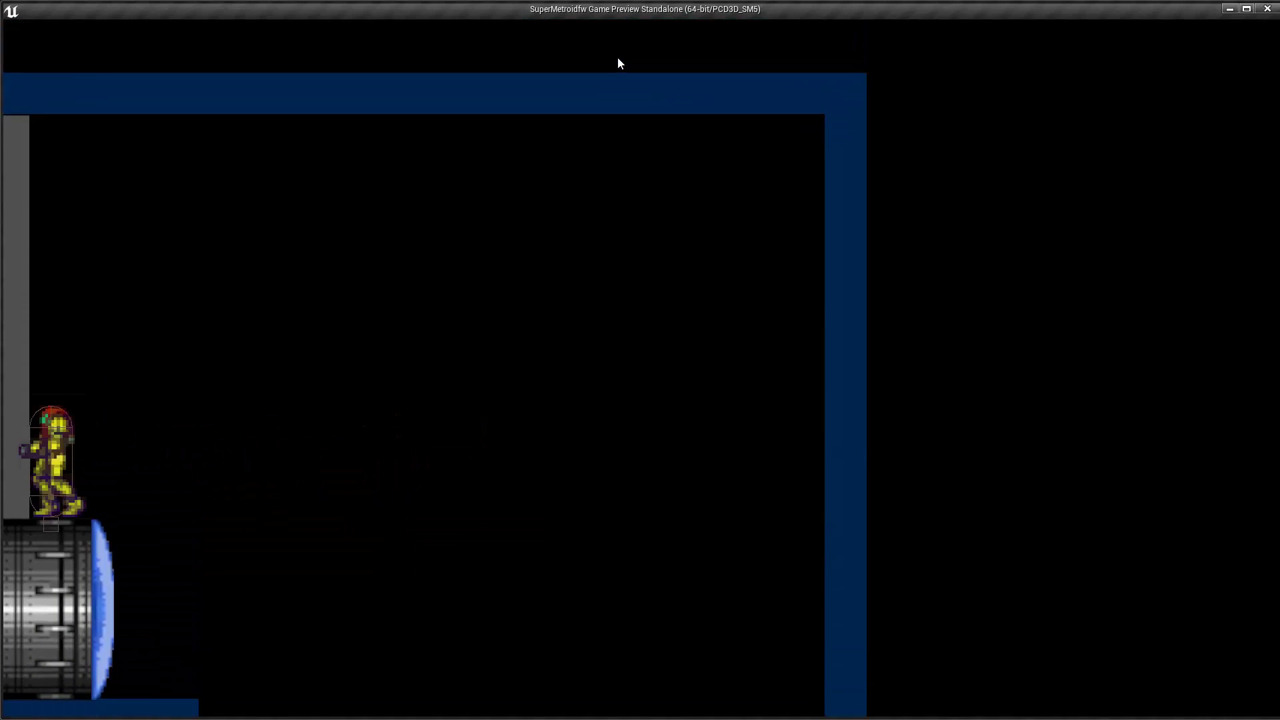
key(d)
key(space)
key(a)
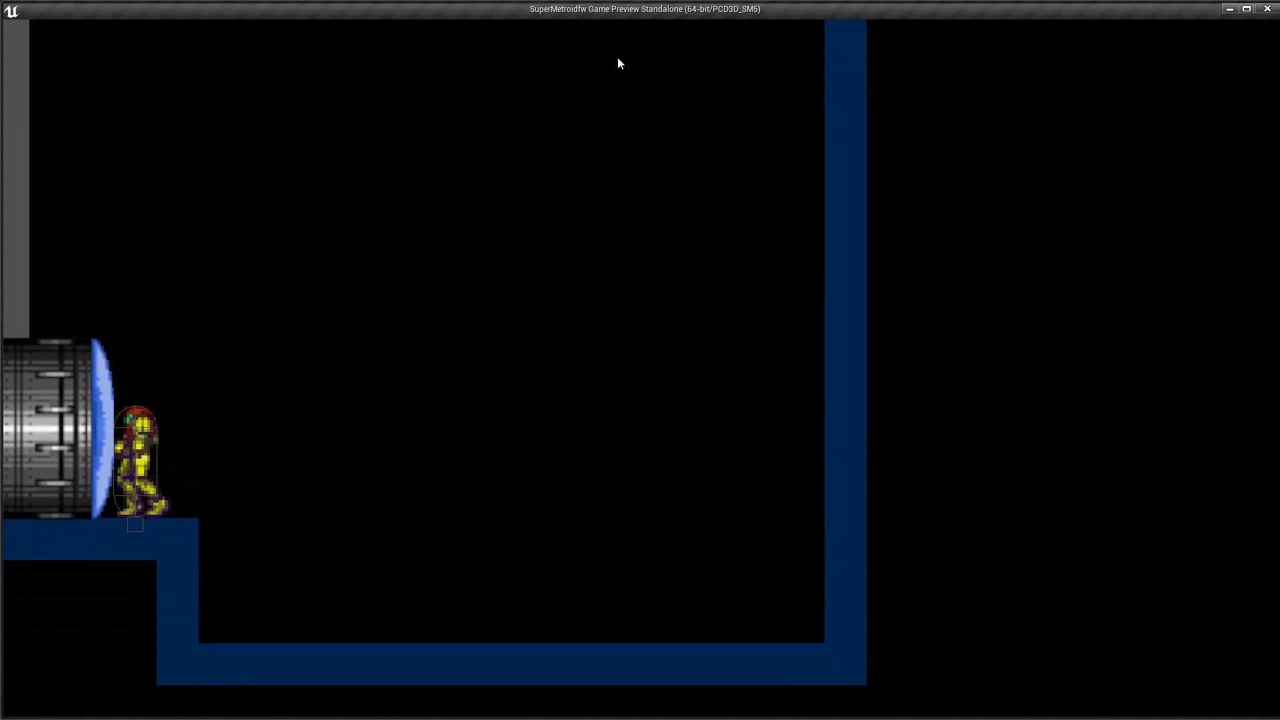
- Take the character back through the door into the first room, run across its floor, and end the playtest
key(Right)
key(Left)
key(space)
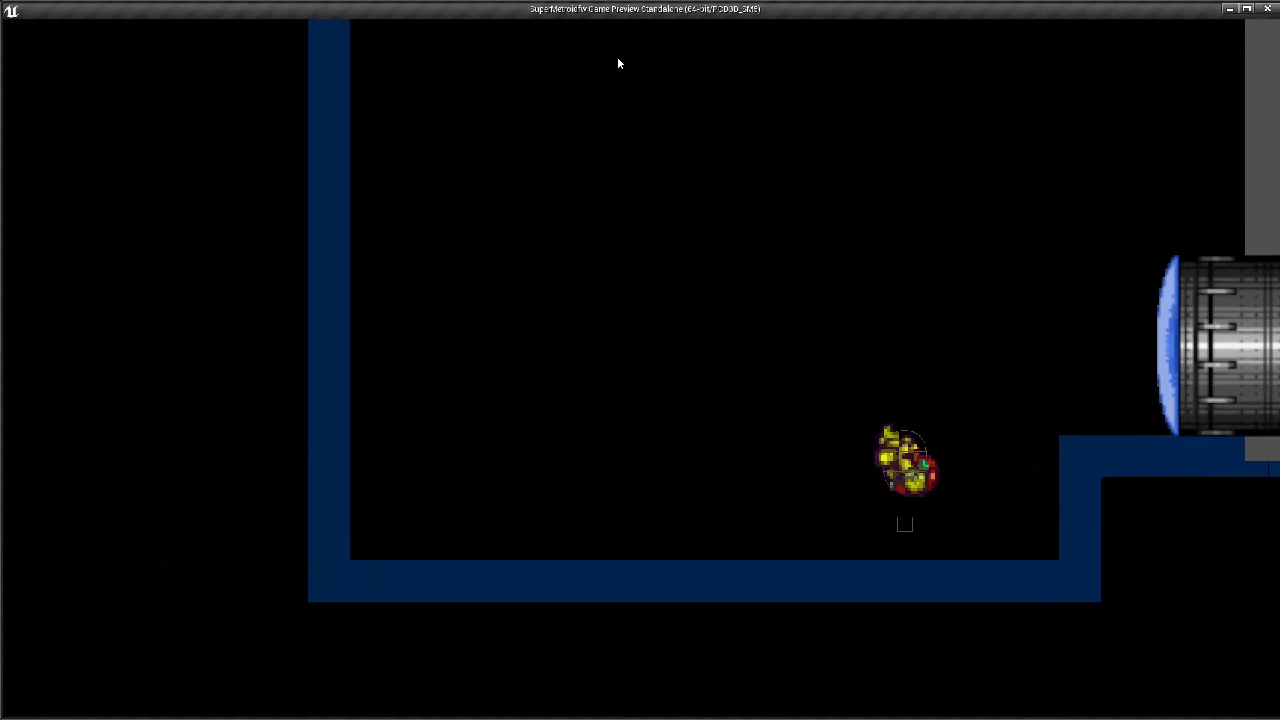
key(Left)
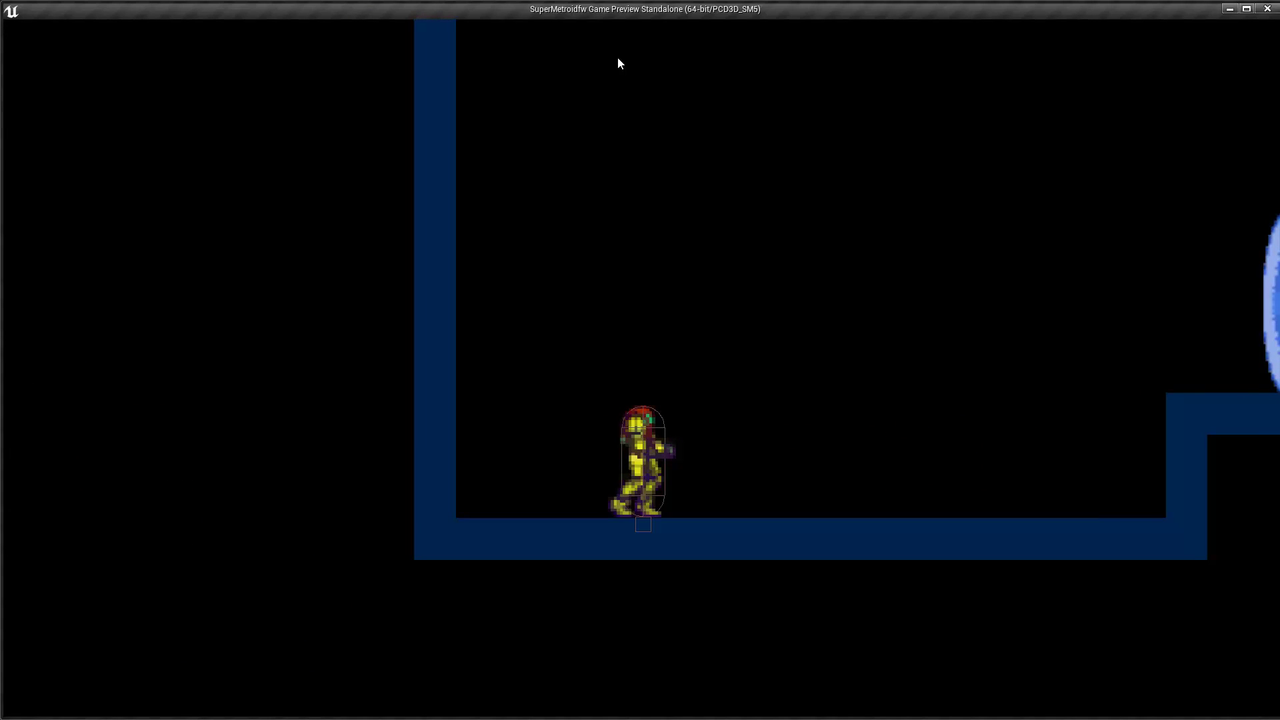
key(Escape)
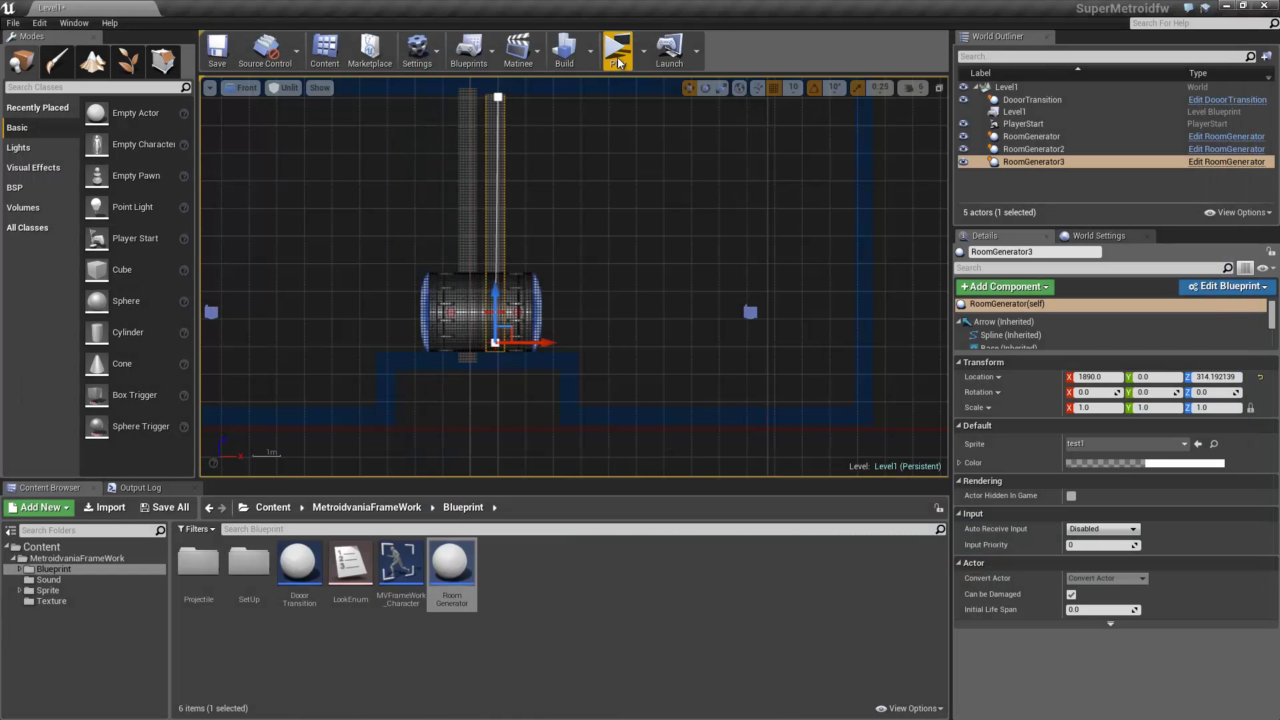